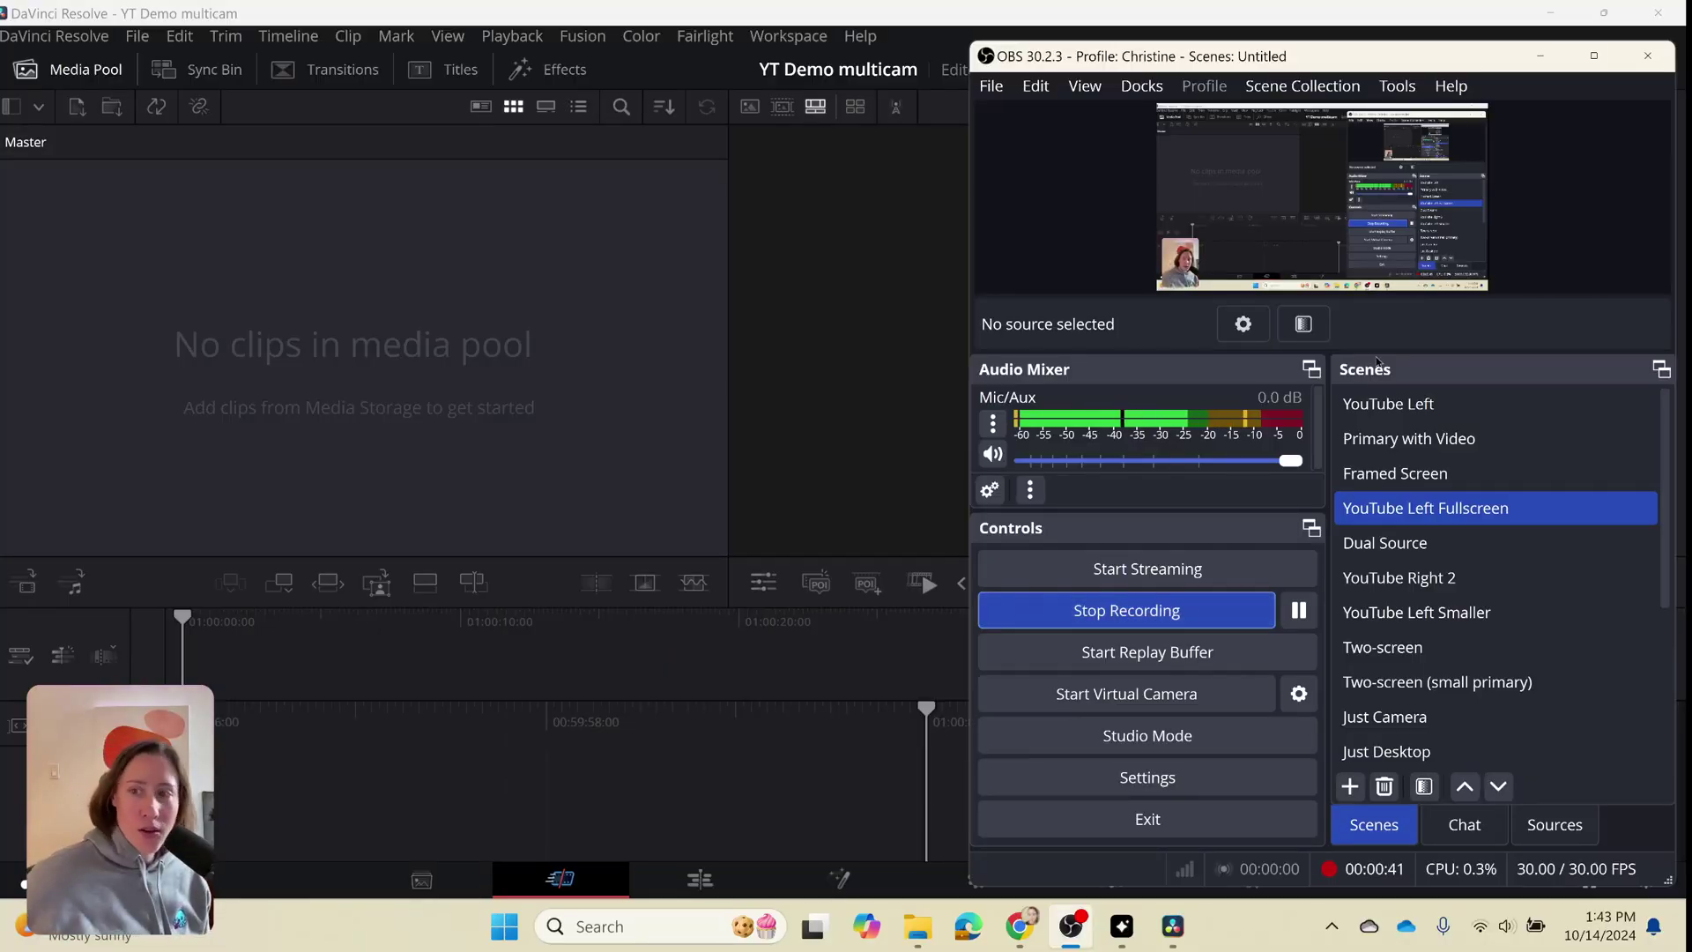
Drag the recording OBS Studio window left to uncover the DaVinci Resolve project
left_click_drag(1146, 55, 931, 47)
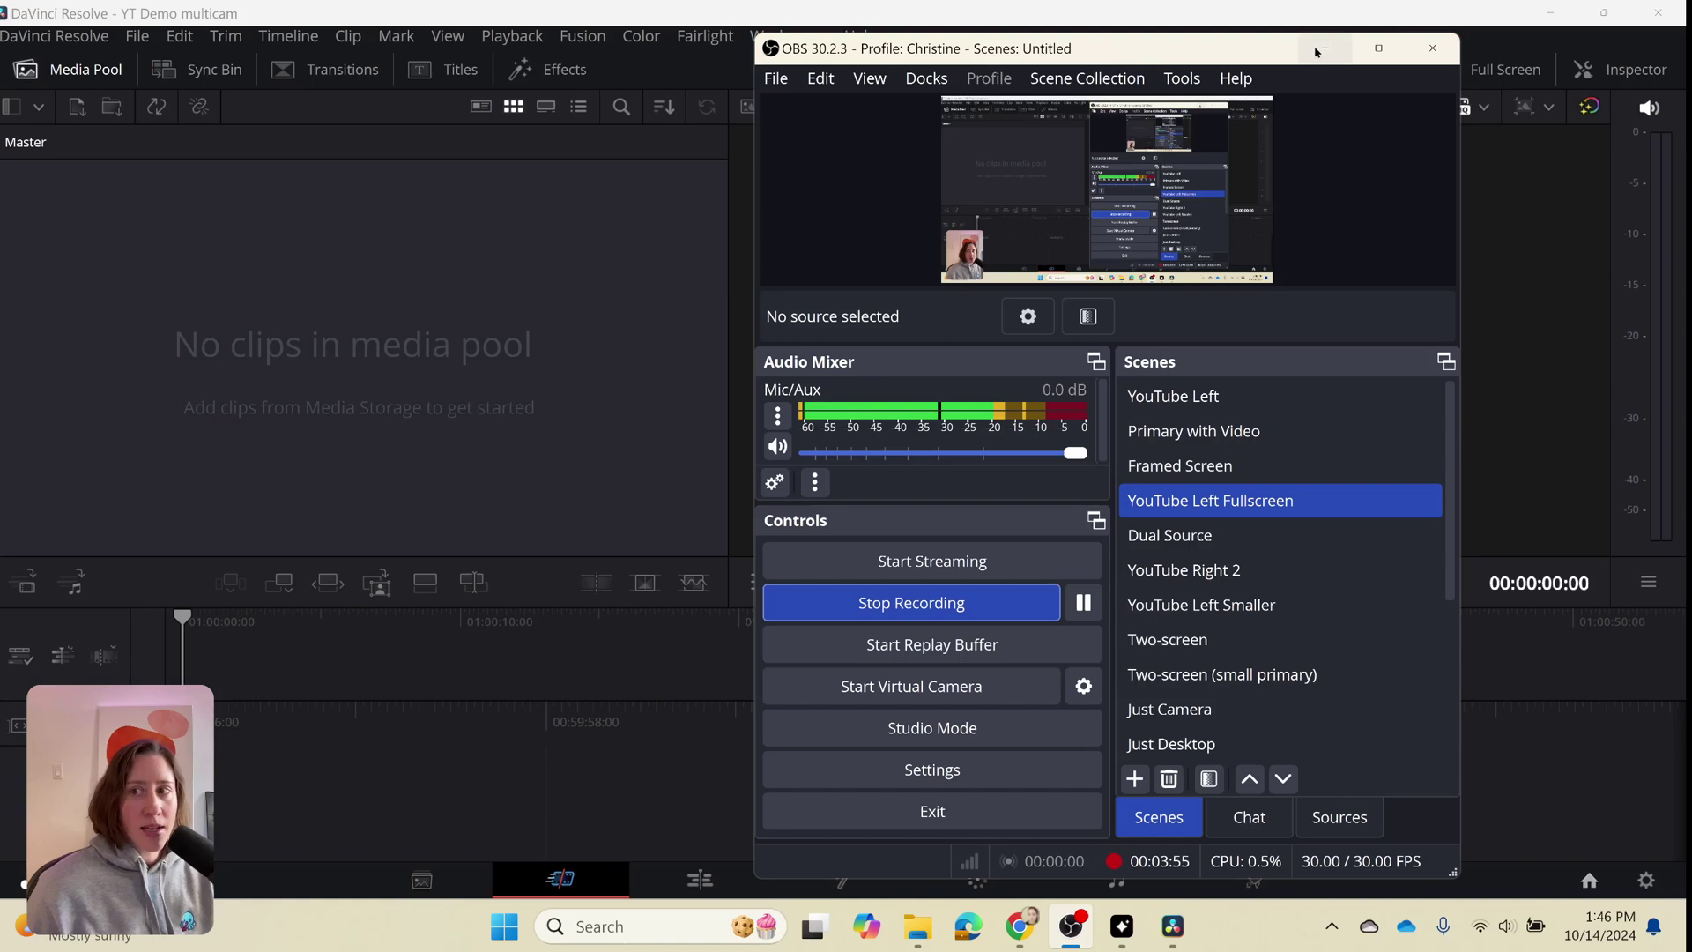
Minimize OBS and bring the Gling upload screen in front of Resolve
left_click(1324, 49)
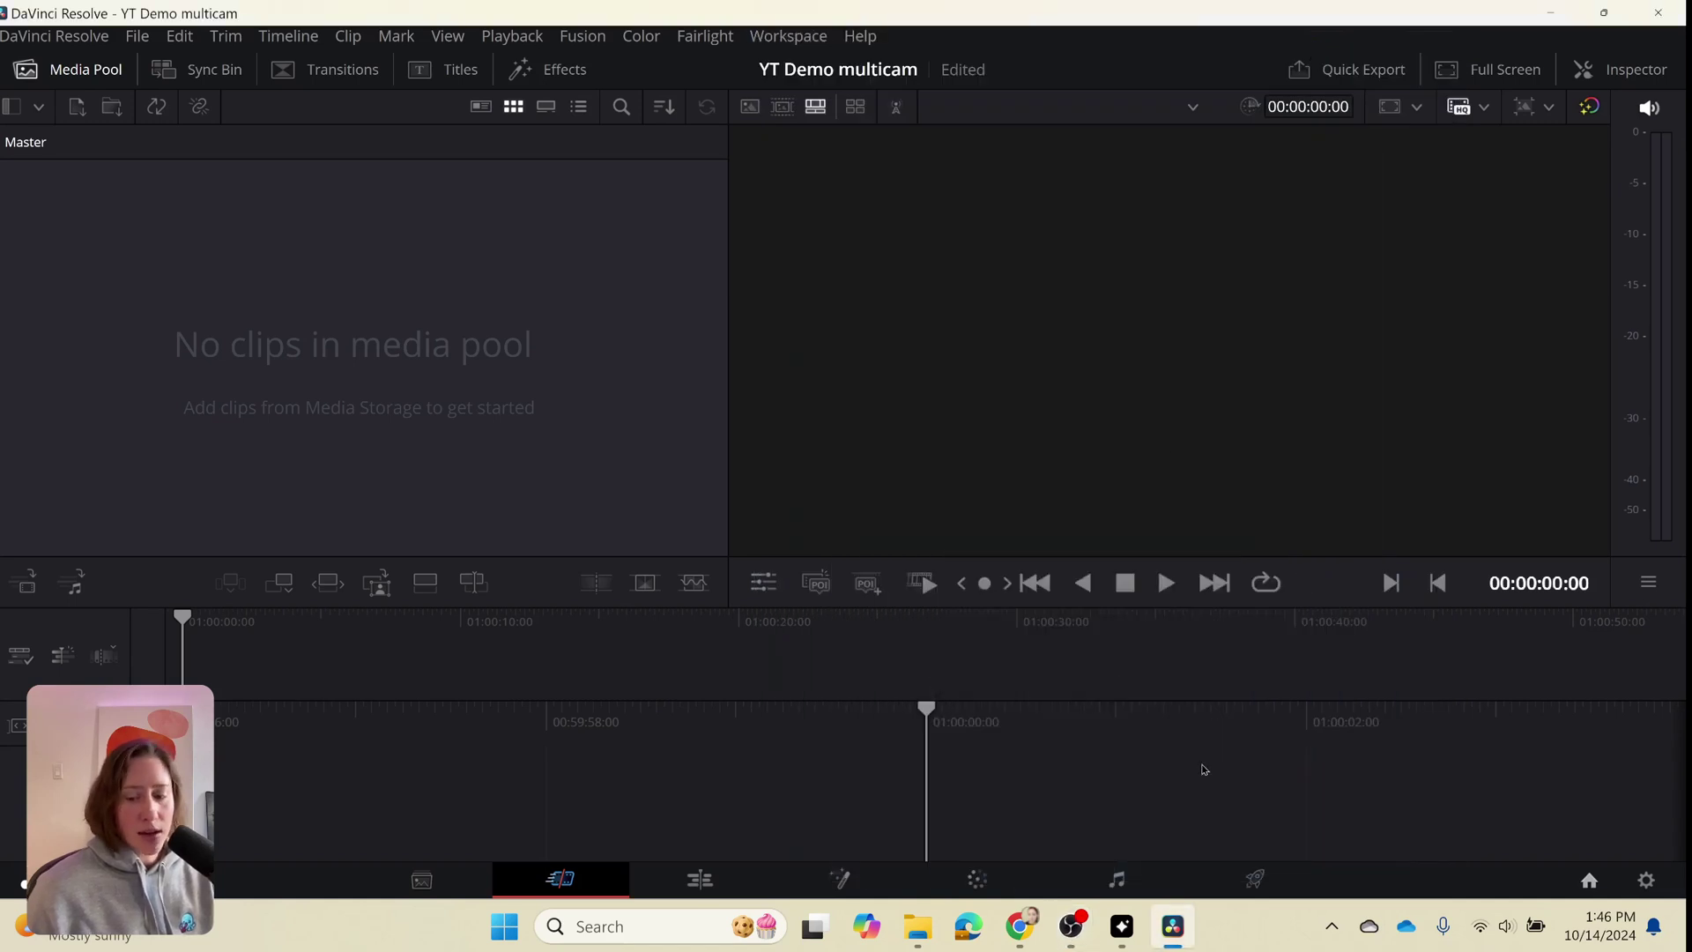
left_click(1122, 937)
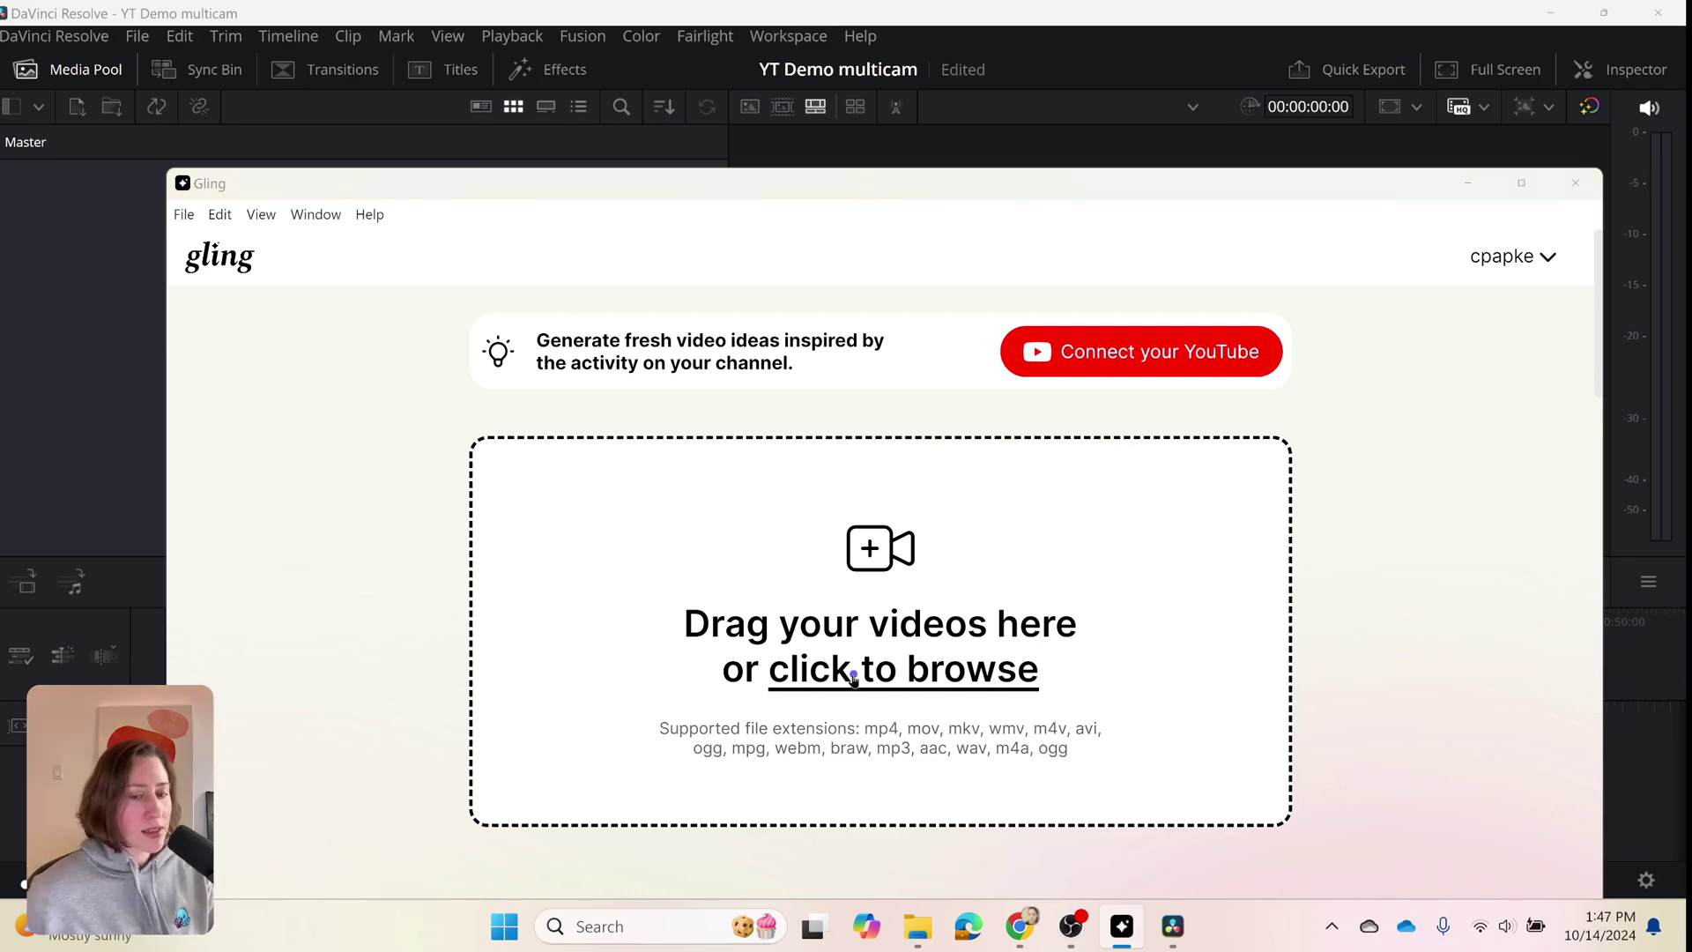
Load multicam desktop.mkv as main track and place multicam camera 2.MP4 on an added multicam track
left_click(853, 670)
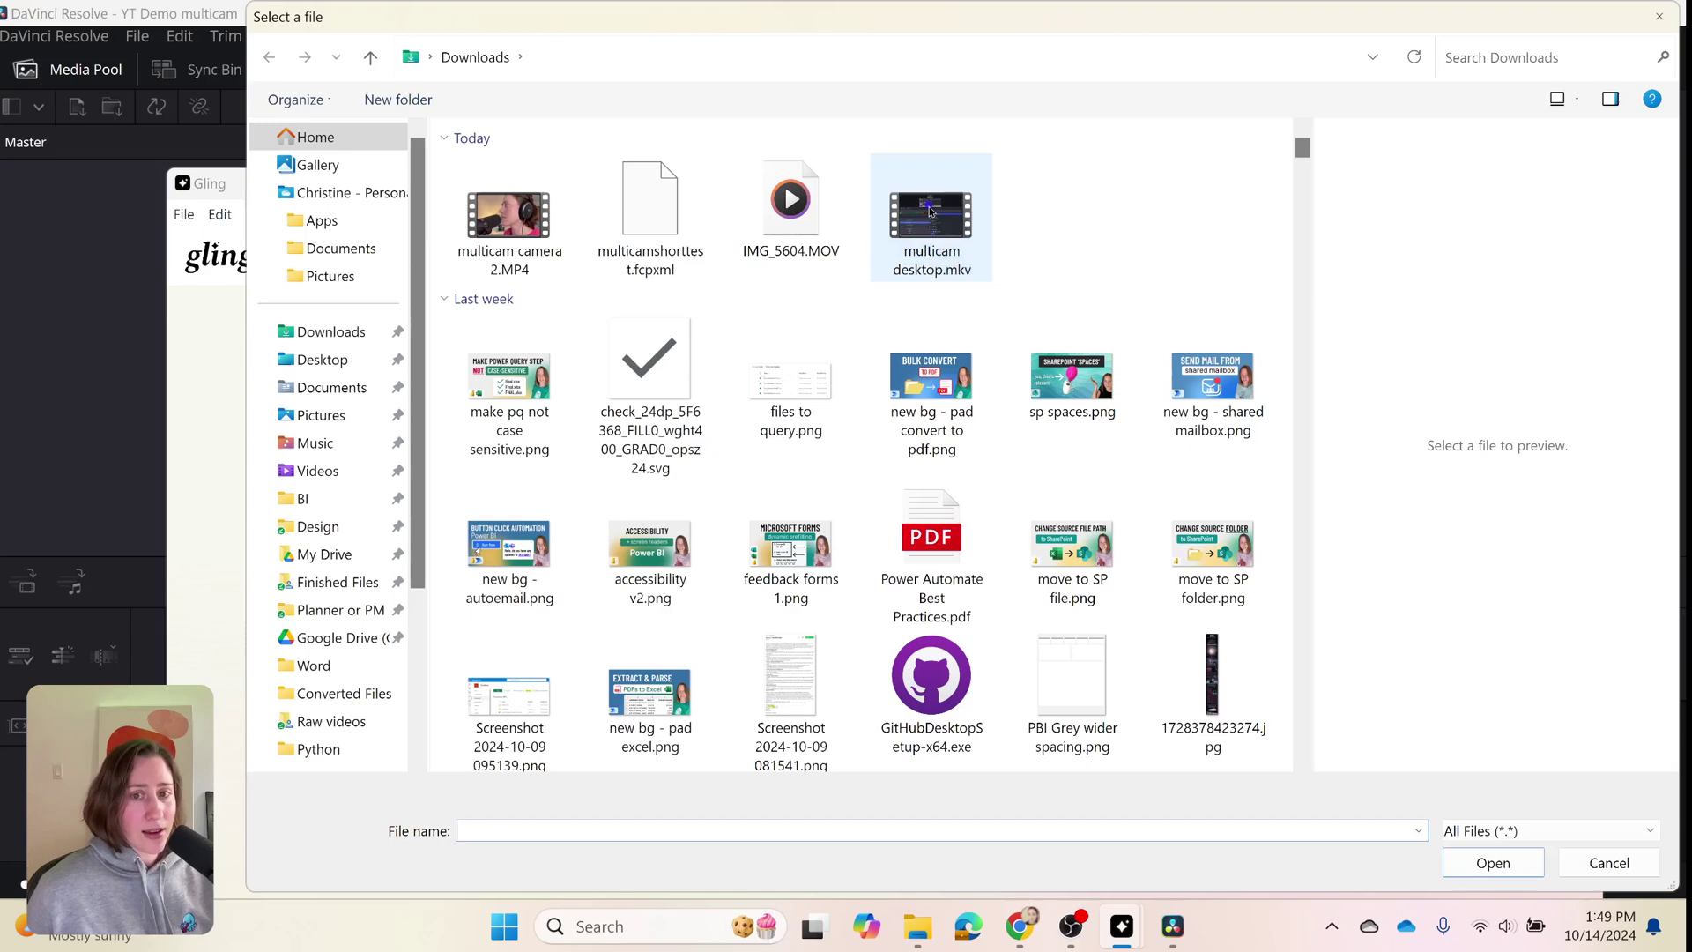
double_click(930, 209)
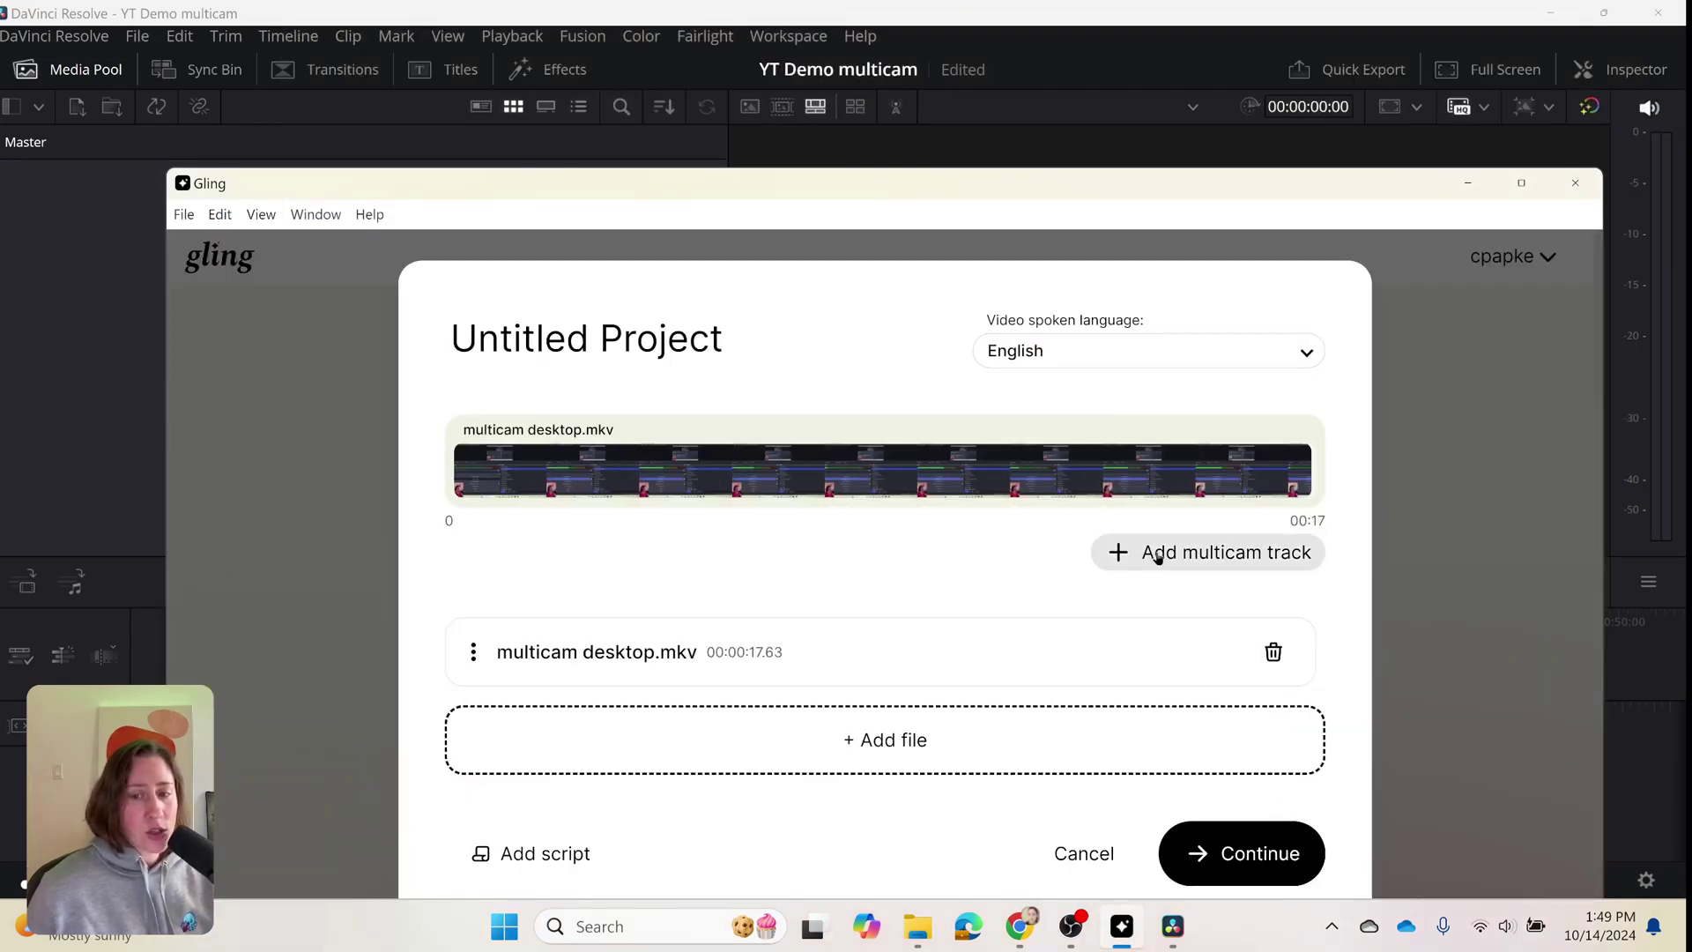
left_click(874, 742)
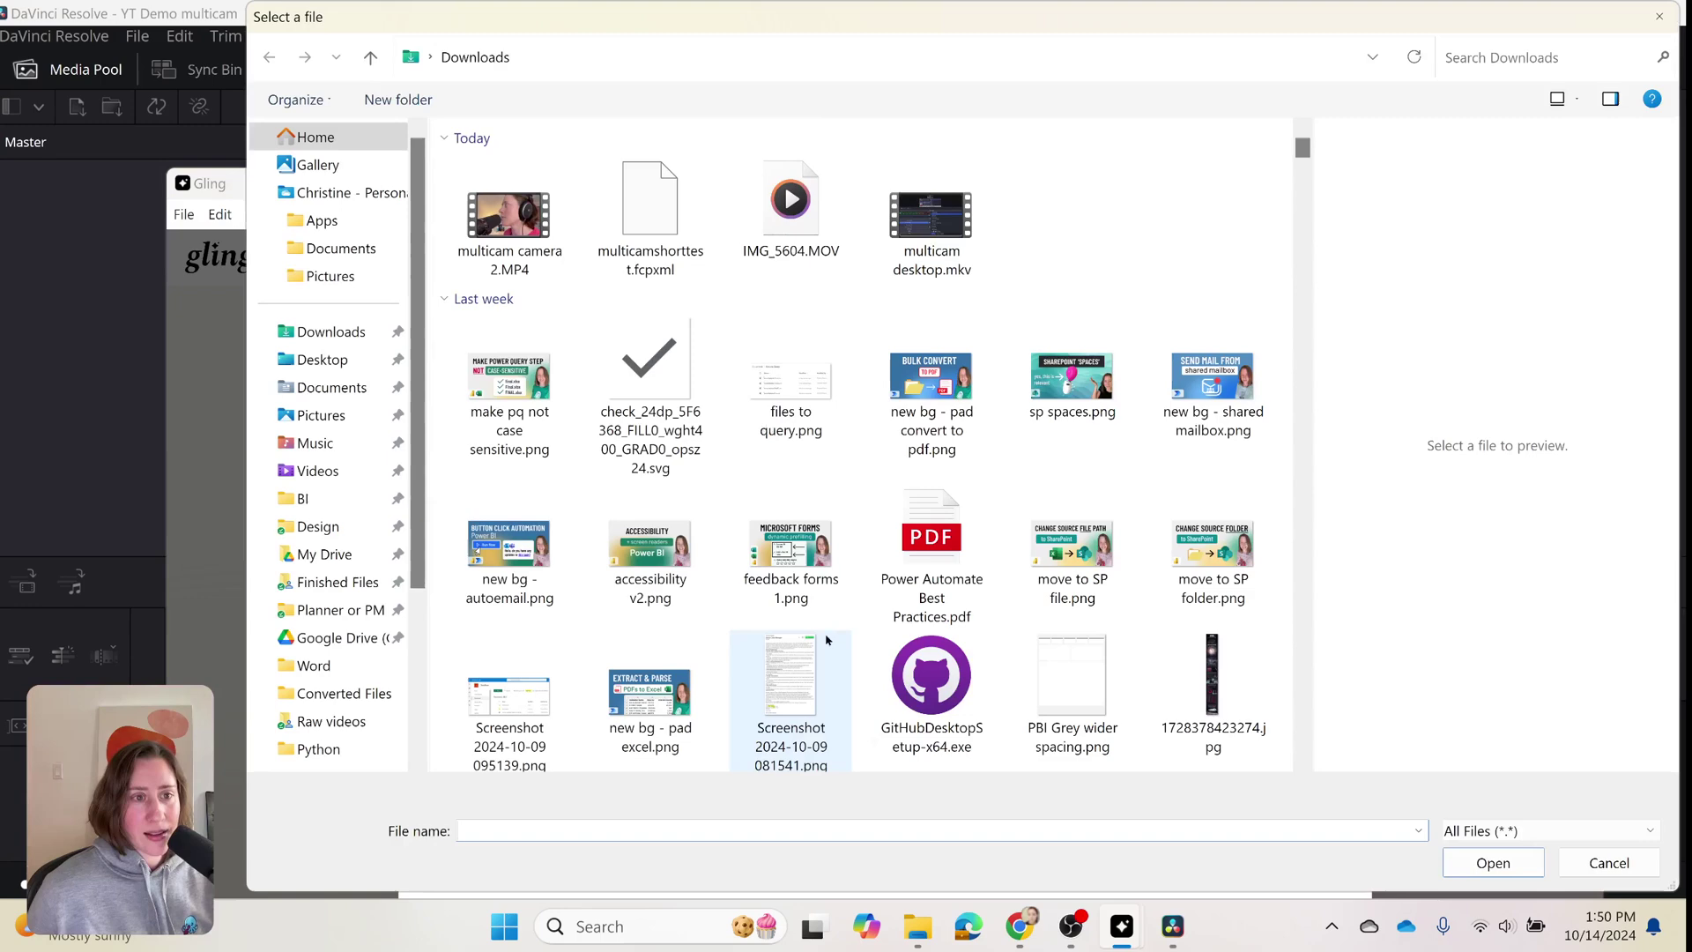
double_click(494, 224)
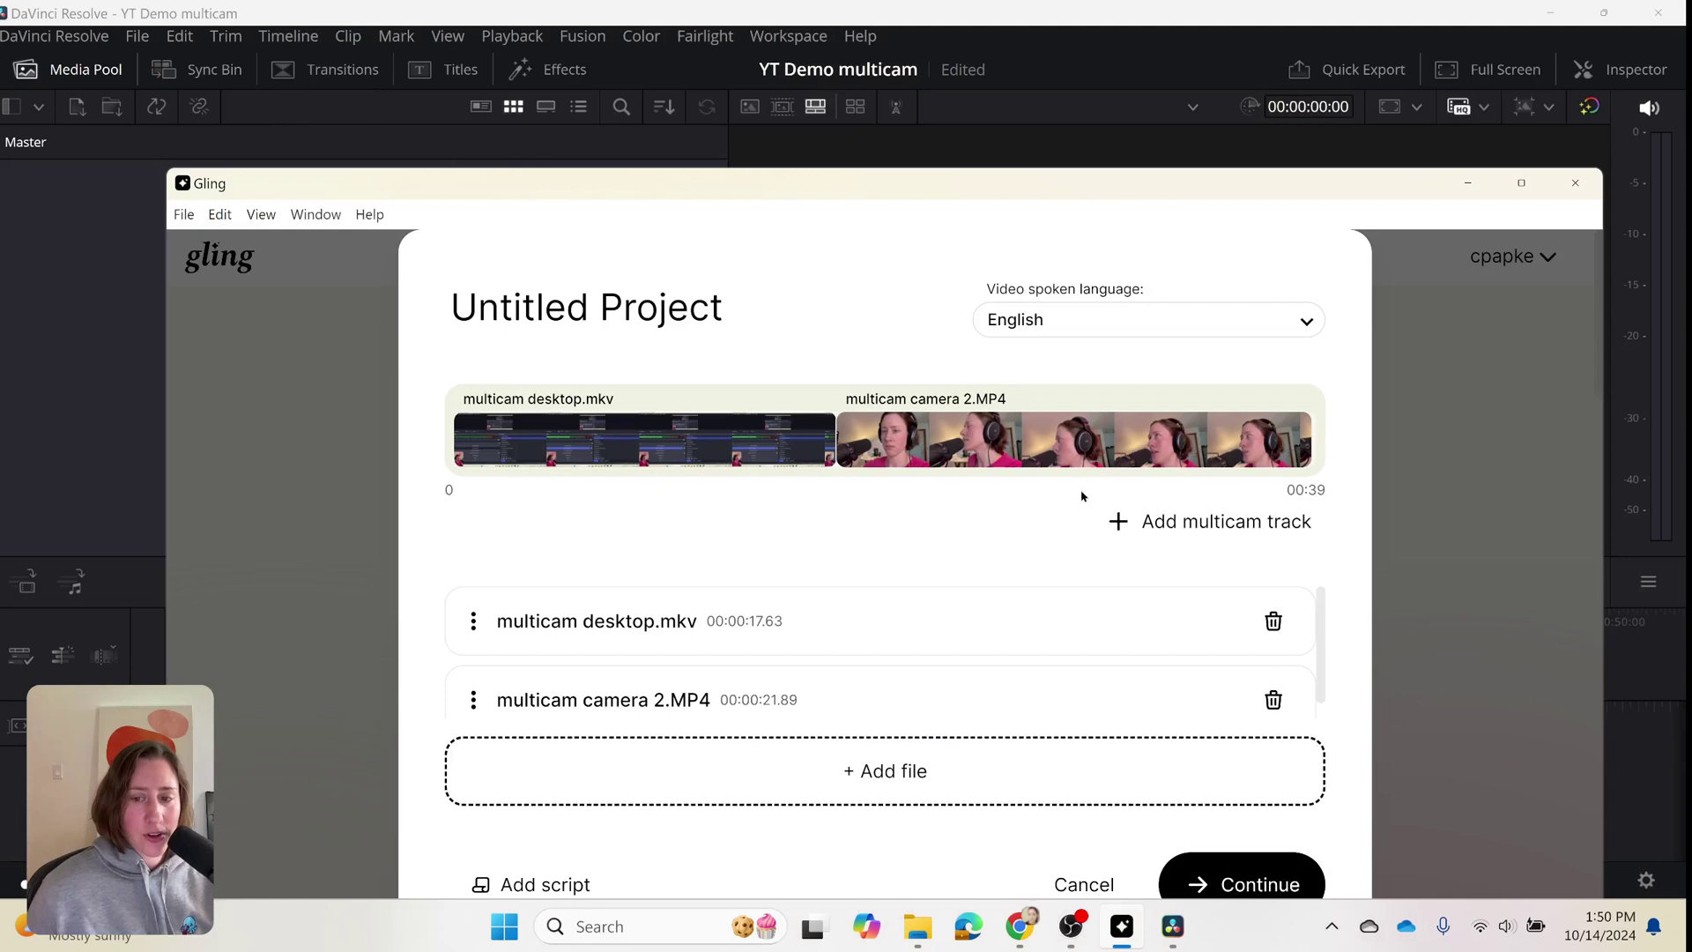
left_click(1167, 526)
left_click_drag(1079, 532, 687, 614)
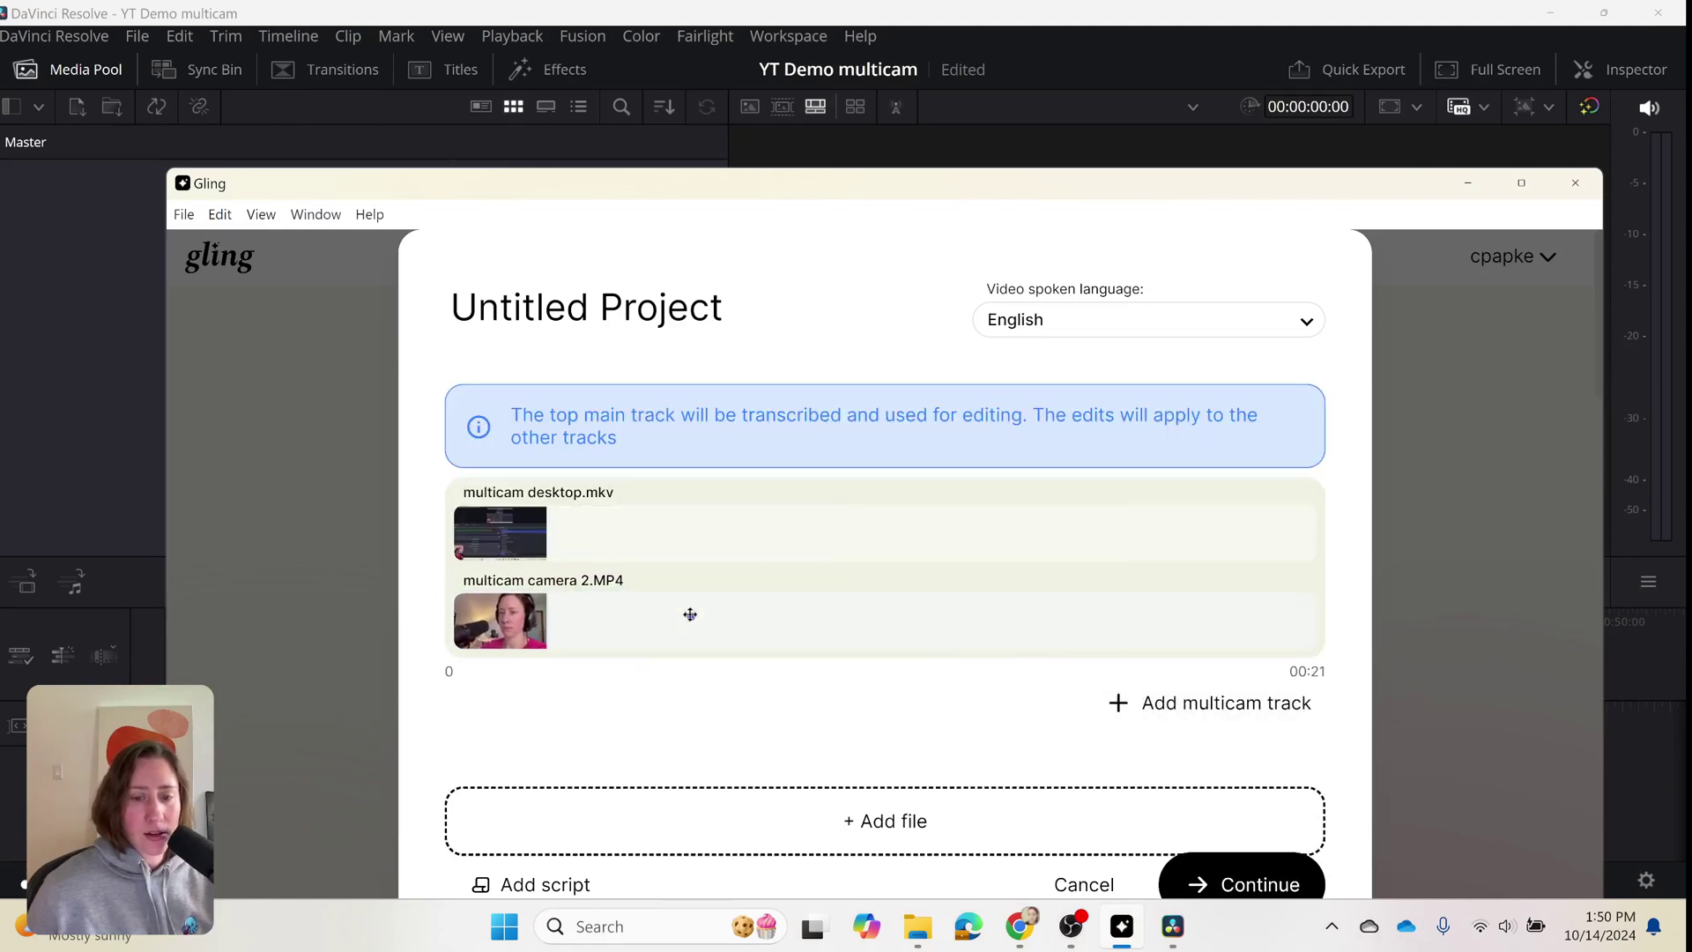
Run Enhance and edit with Cut silences and Cut bad takes enabled
left_click(1248, 877)
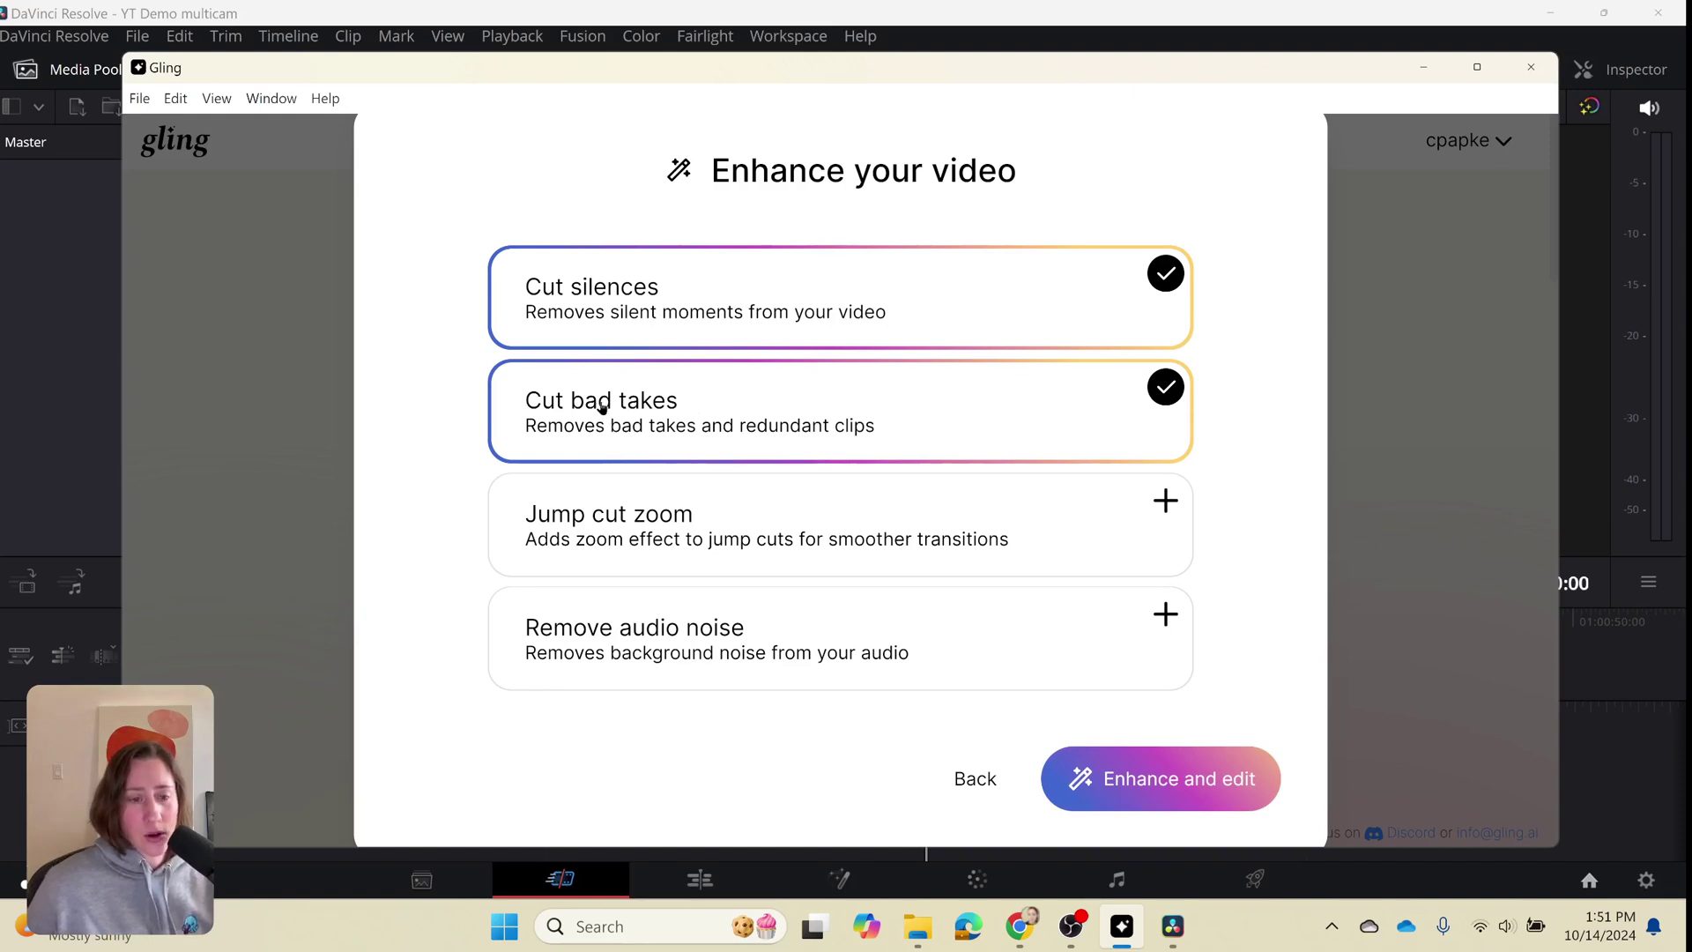
left_click(1166, 794)
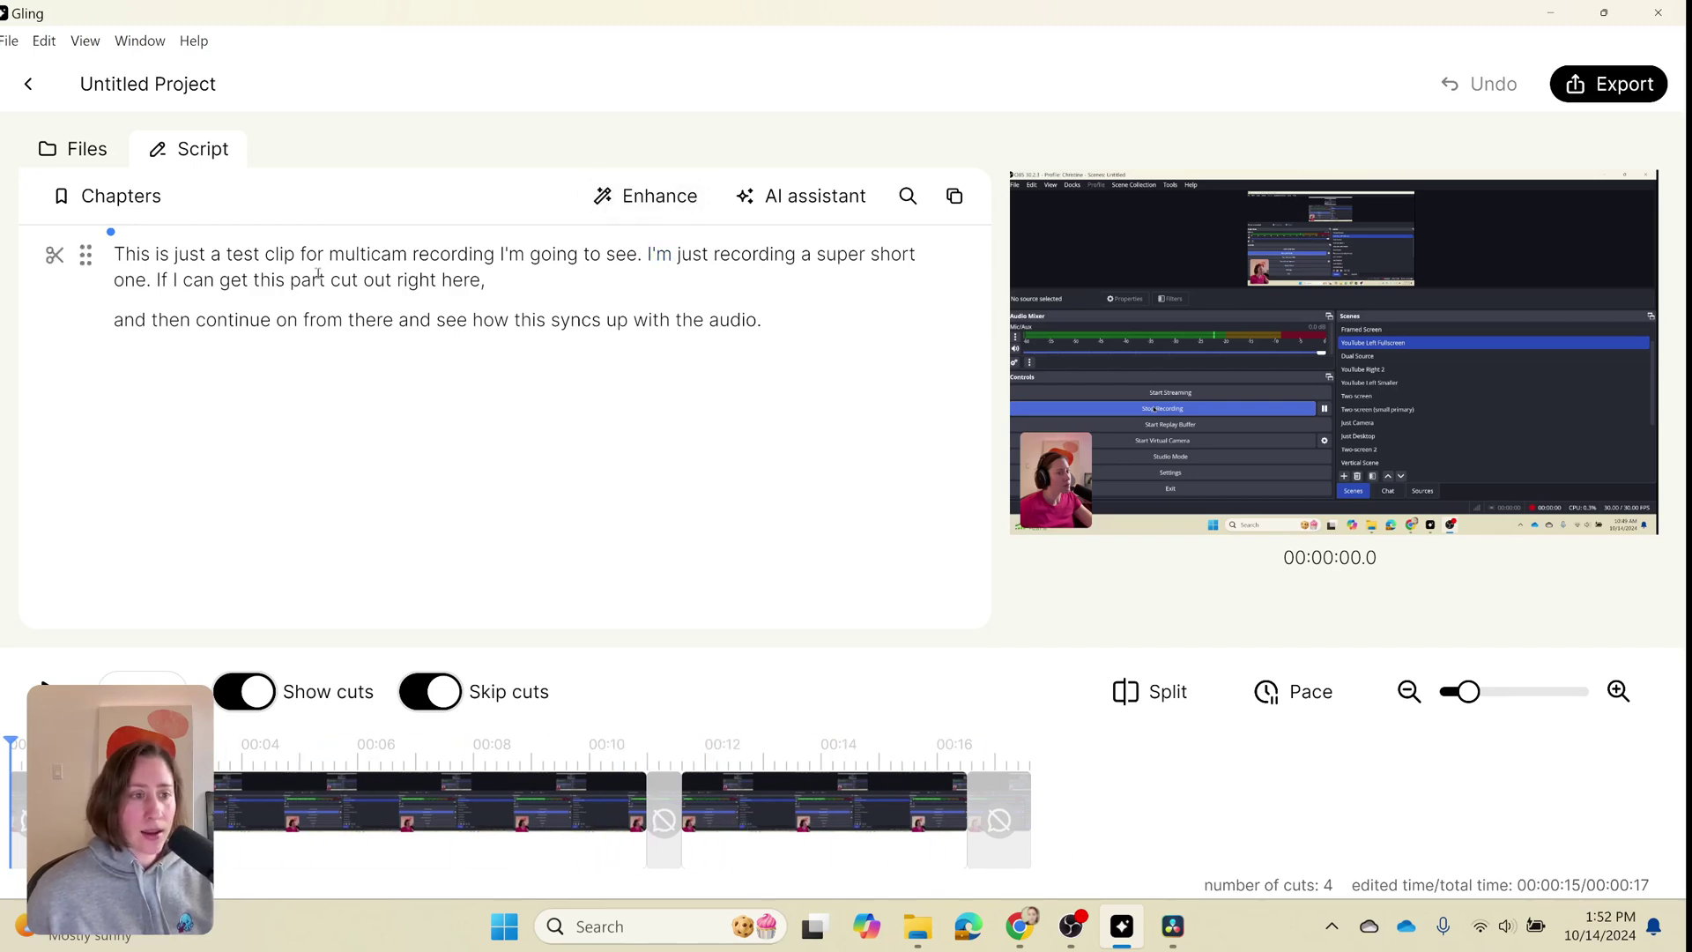
Cut the sentence 'If I can get this part cut out right here' from the script
left_click_drag(159, 279, 476, 282)
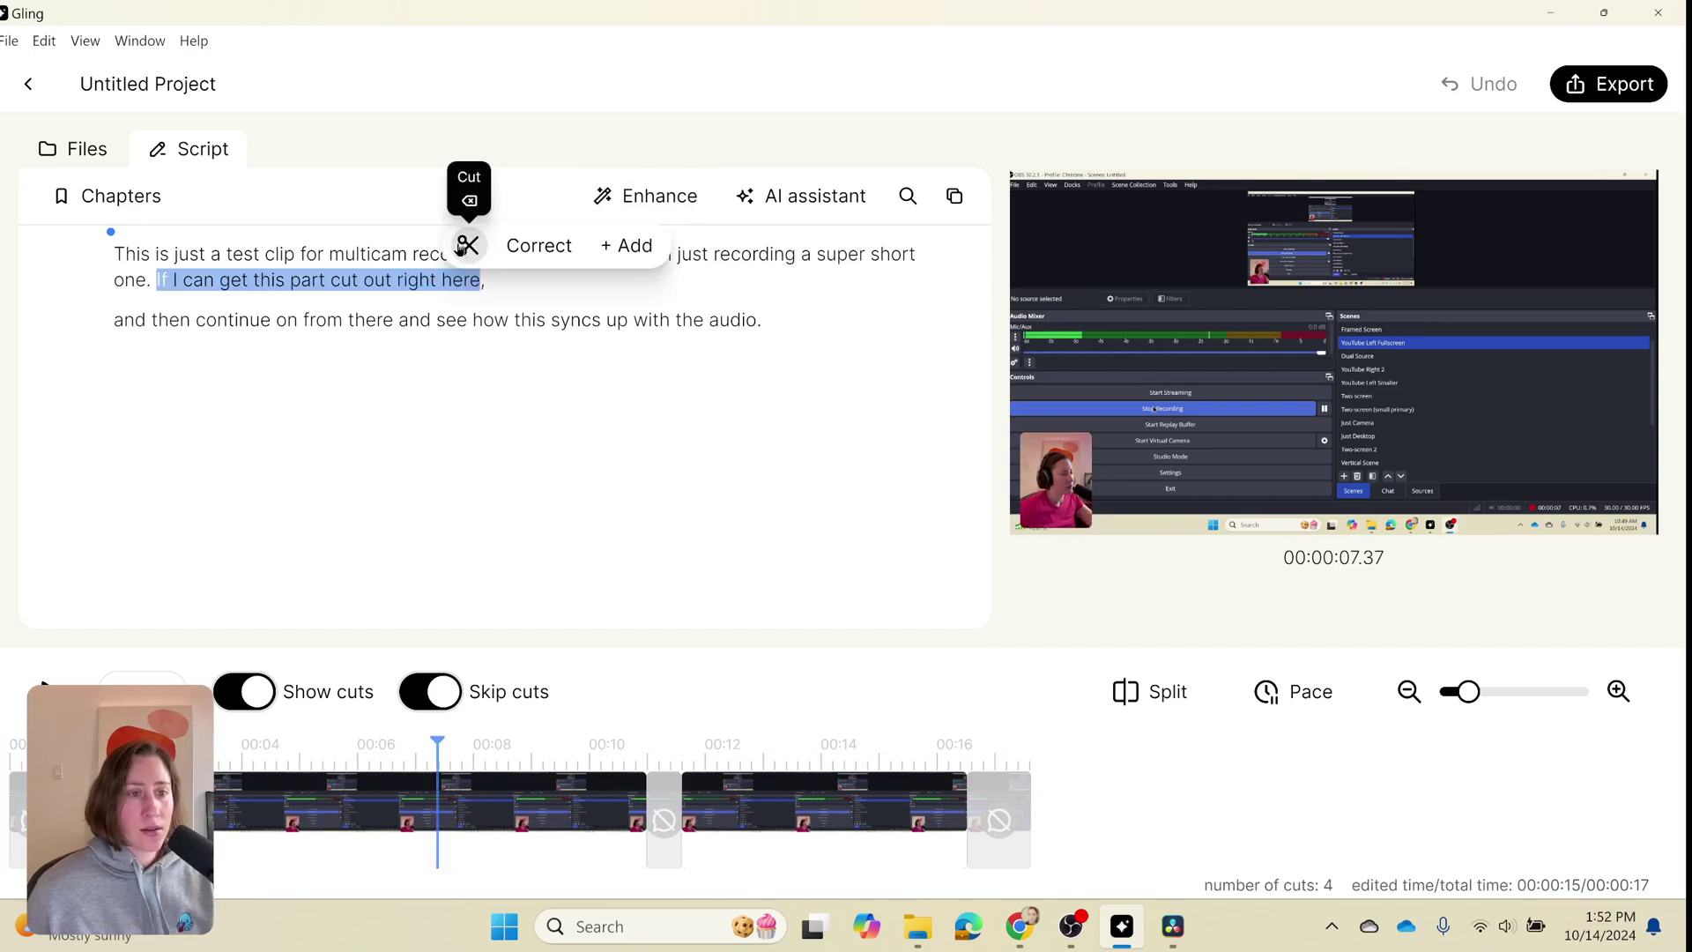
left_click(465, 247)
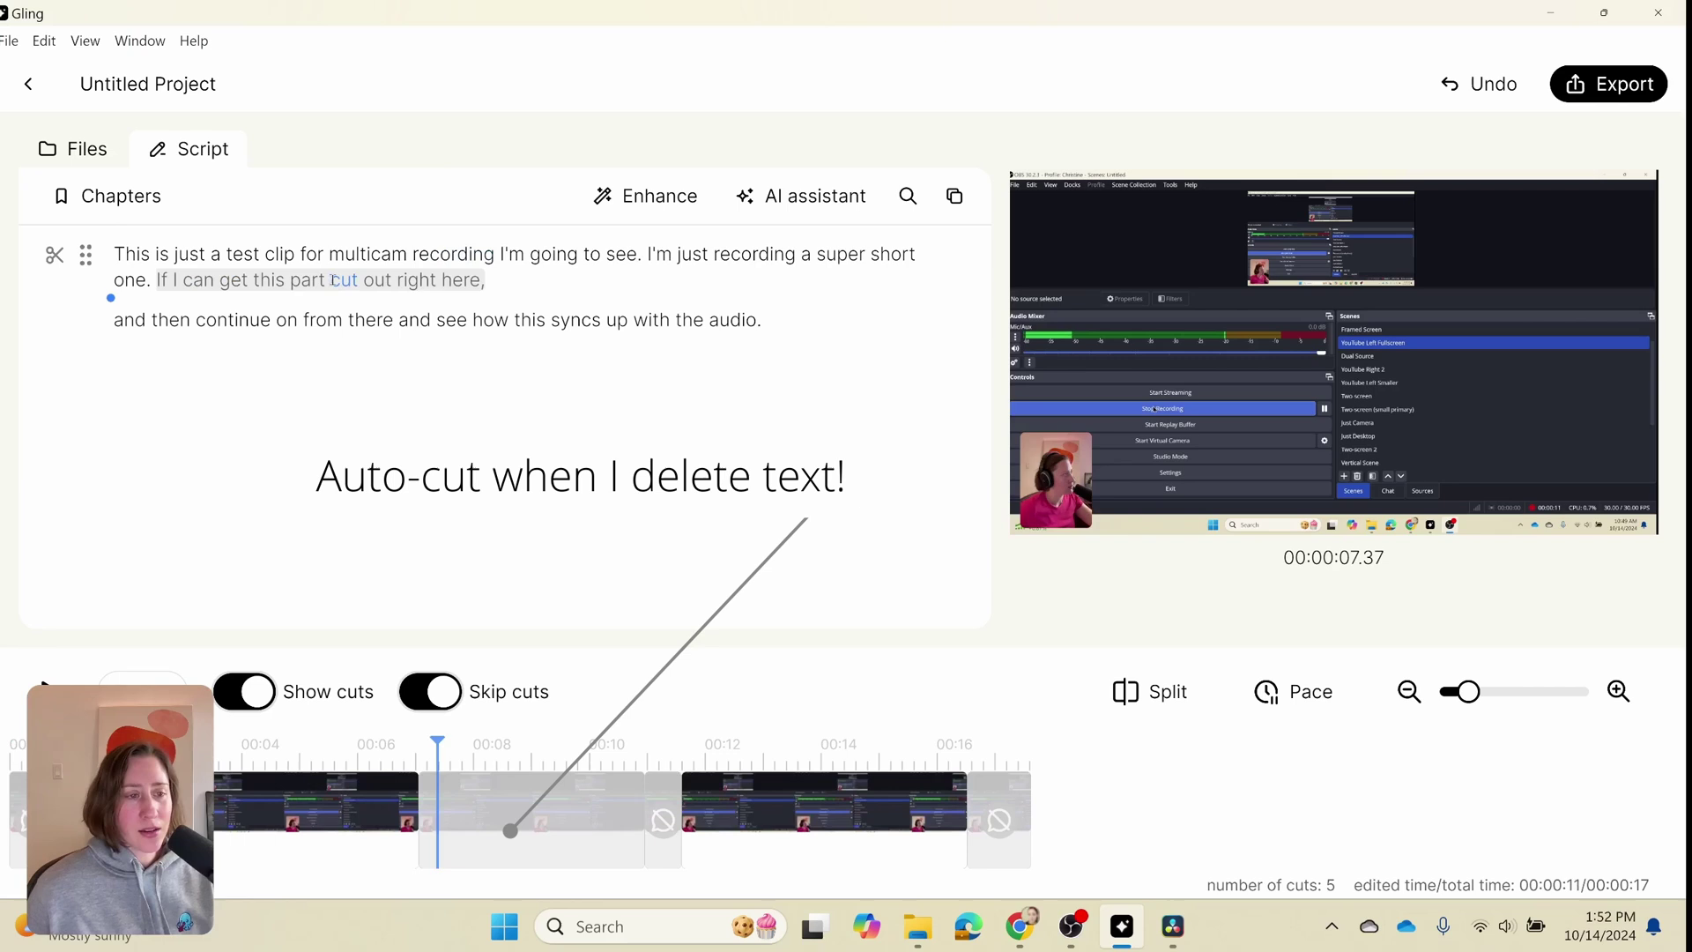
left_click(335, 279)
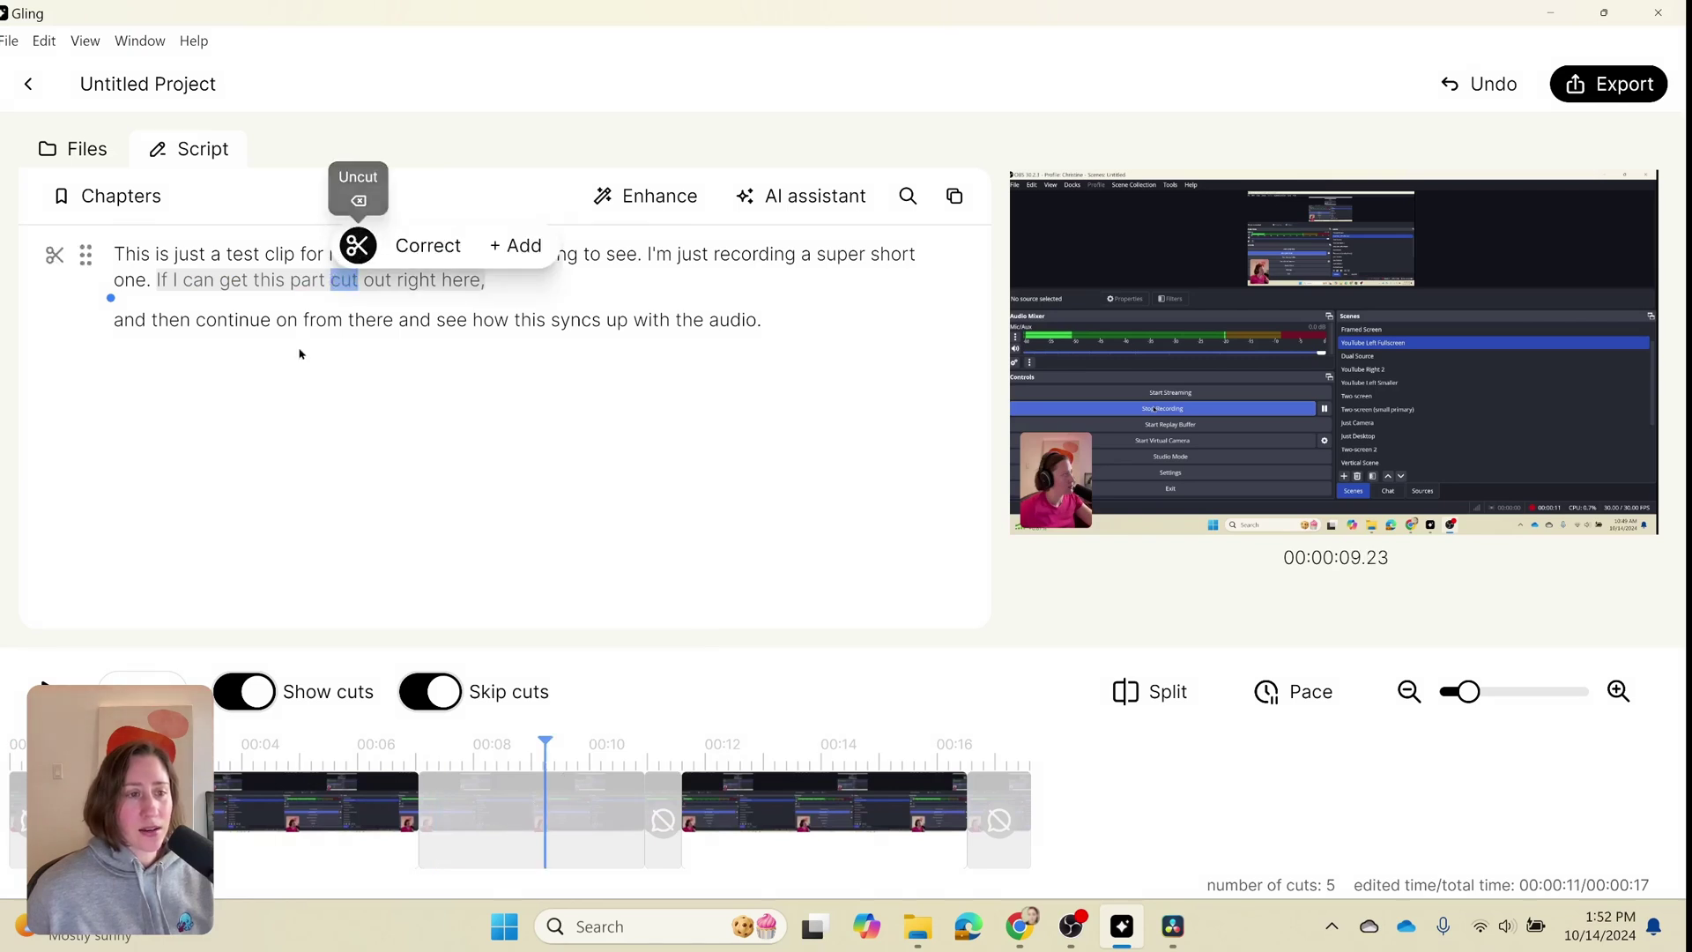
left_click(323, 319)
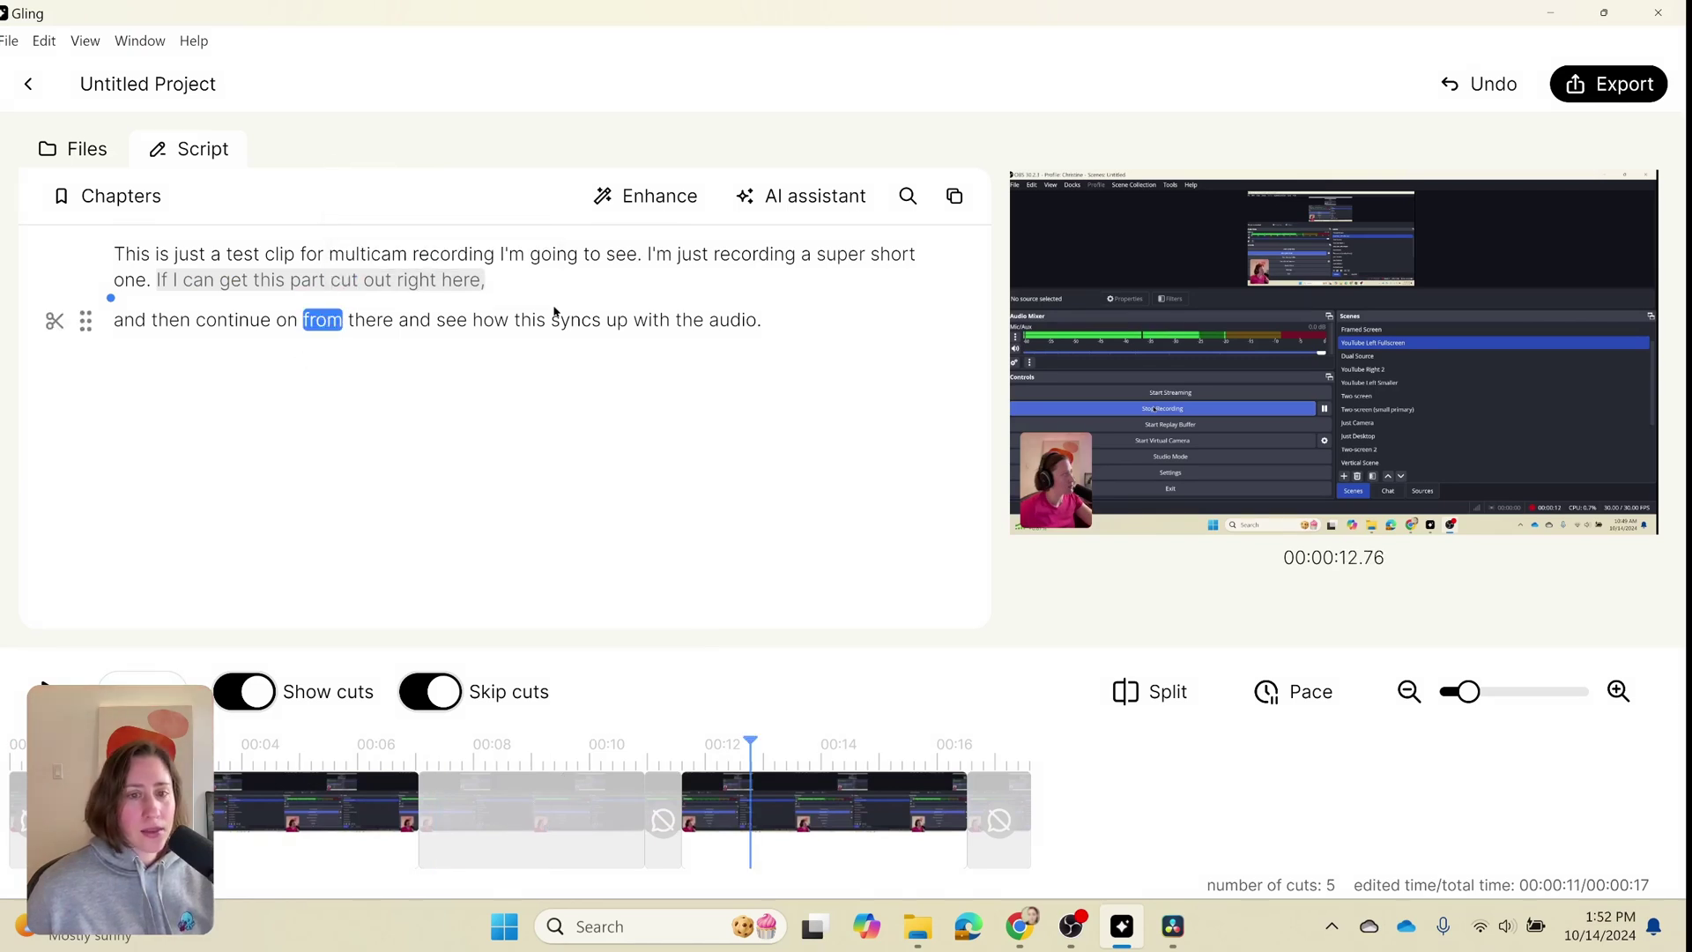
Raise the Pace minimum silence length to 0.3s and apply it
left_click(1302, 697)
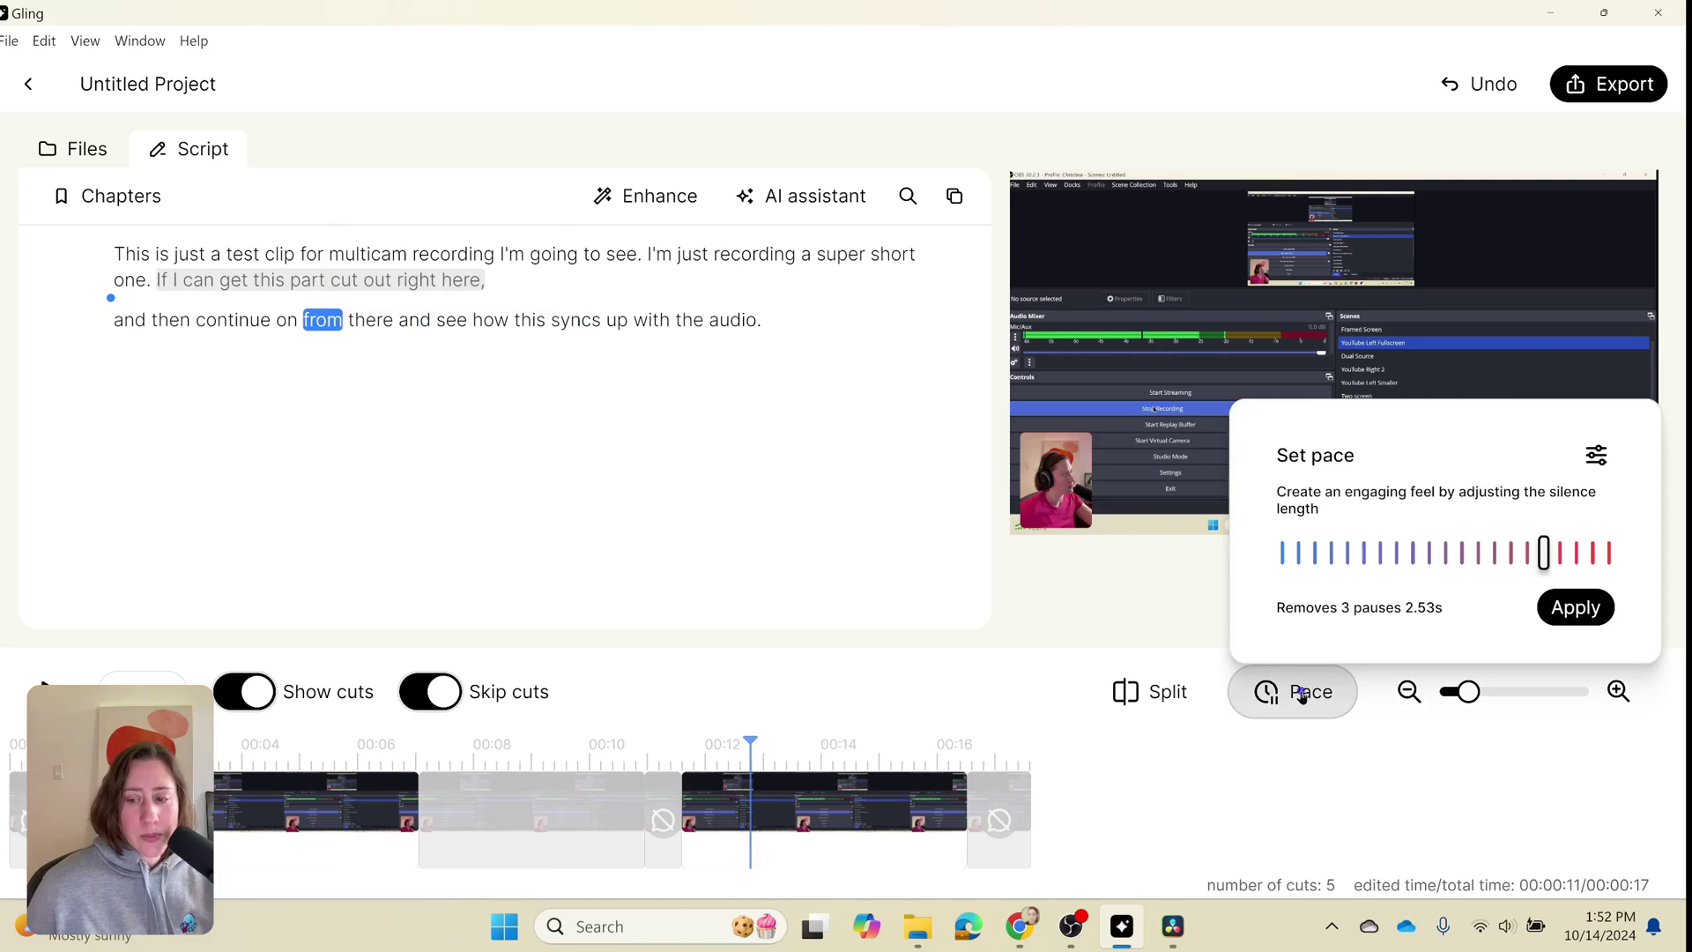
left_click_drag(1543, 553, 1576, 548)
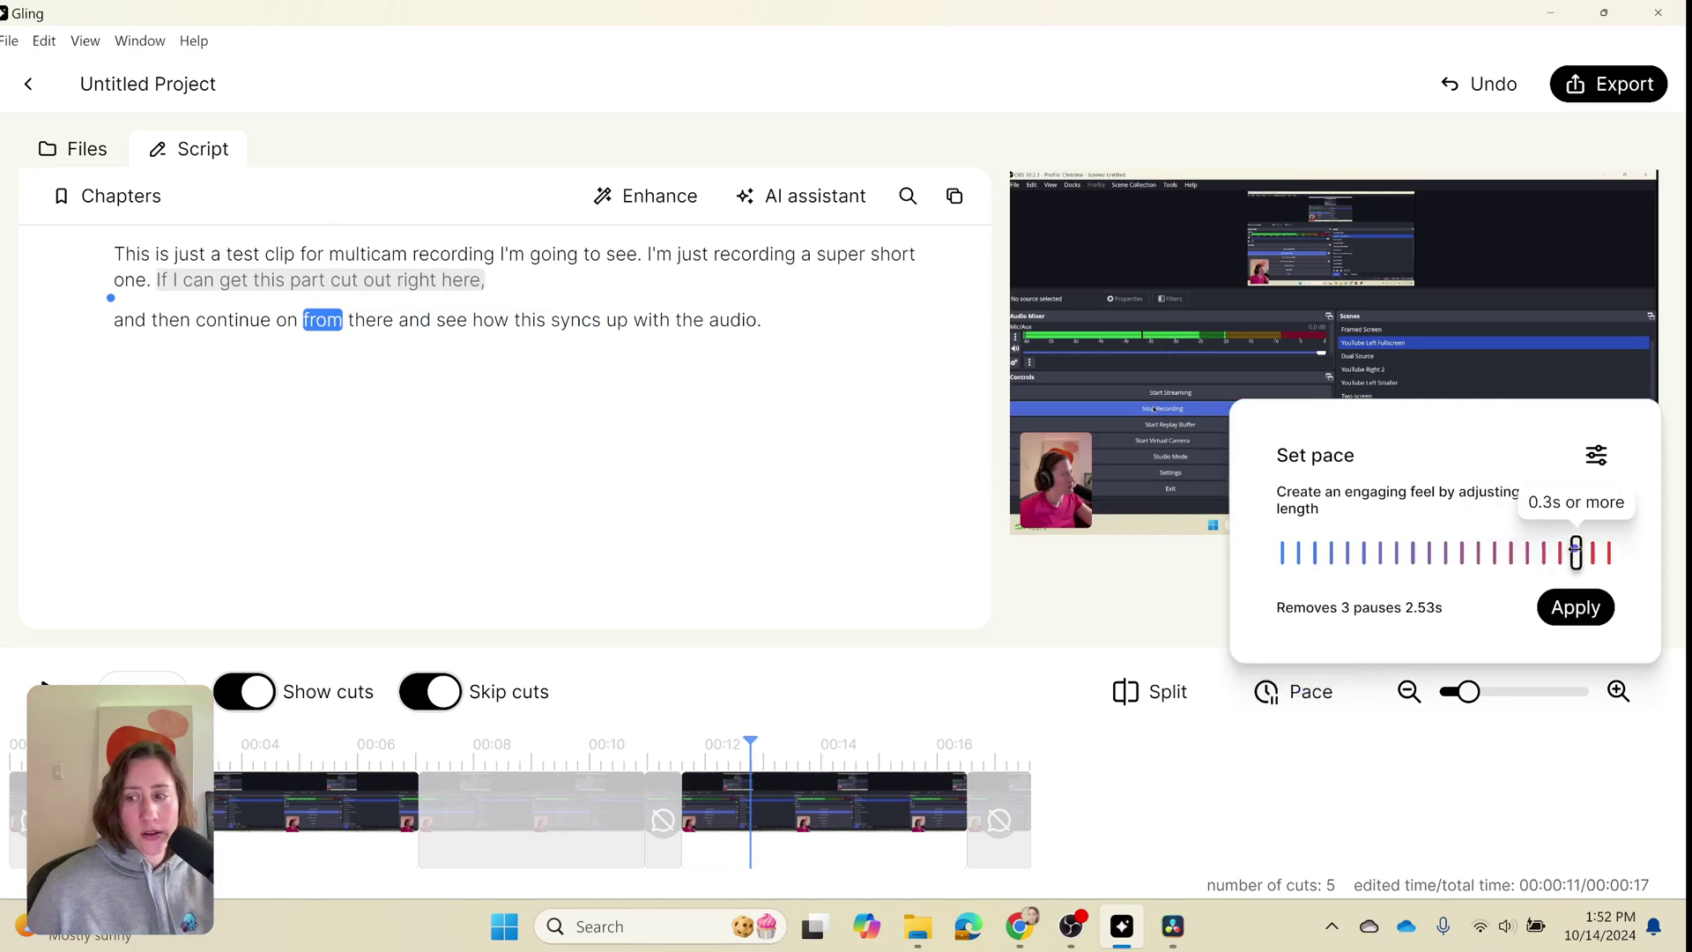
left_click(1576, 607)
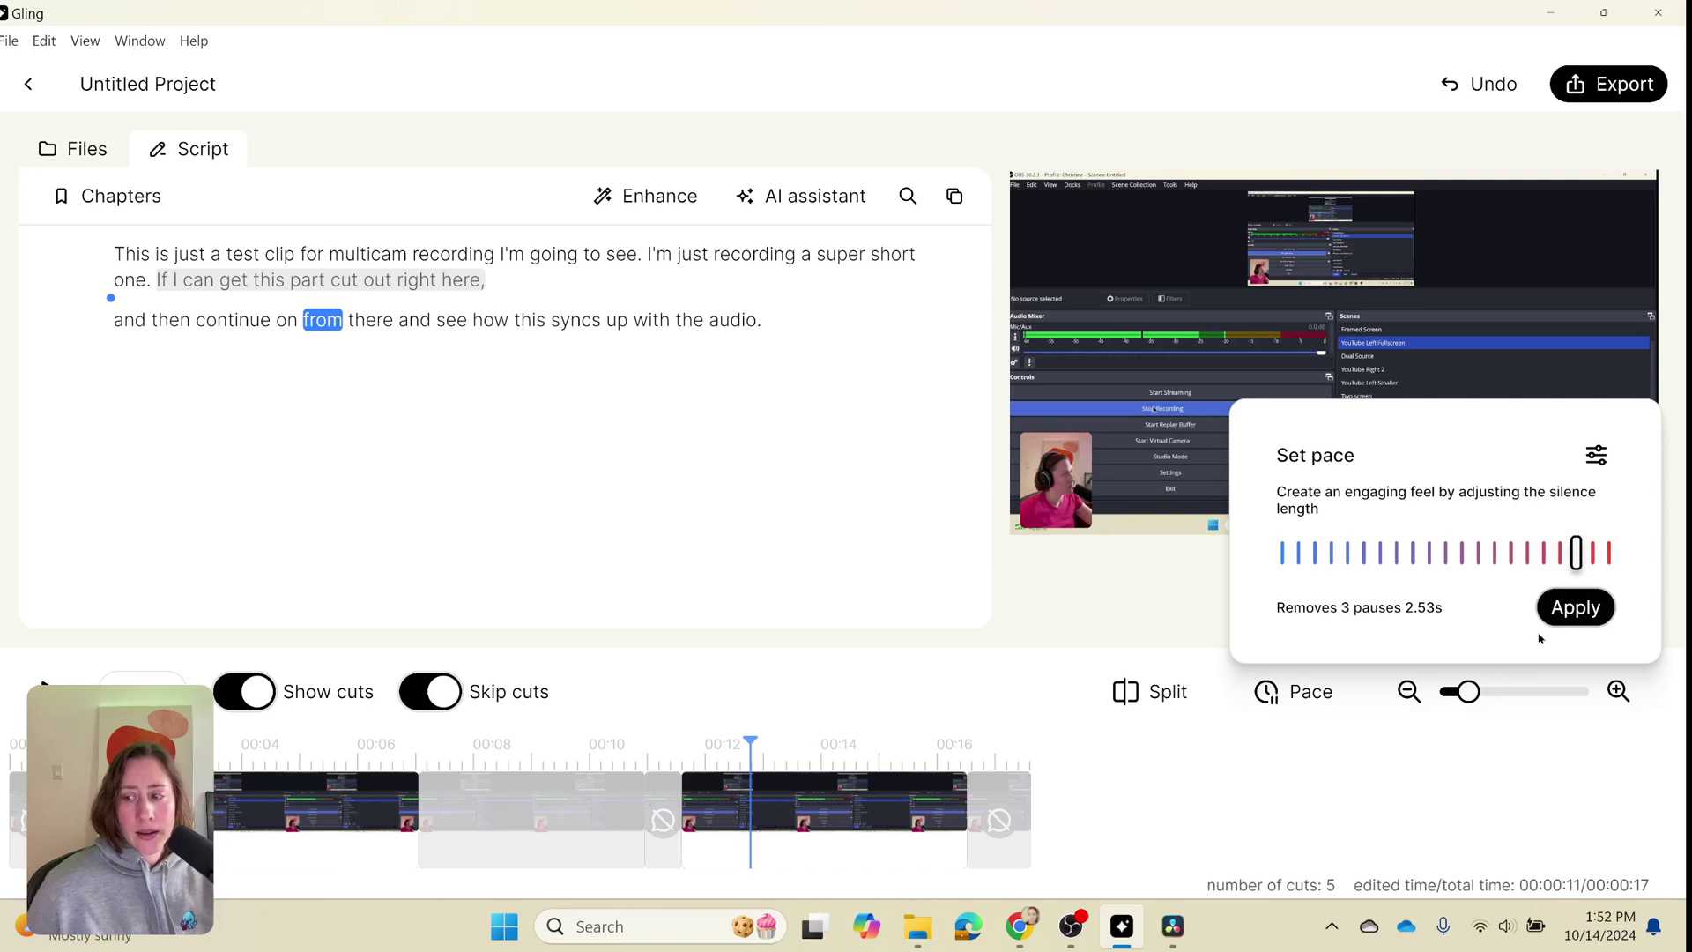
Rename the project 'YT demo multi', trim the first clip's end, and export Resolve multicam .fcpxml
left_click(141, 81)
triple_click(141, 81)
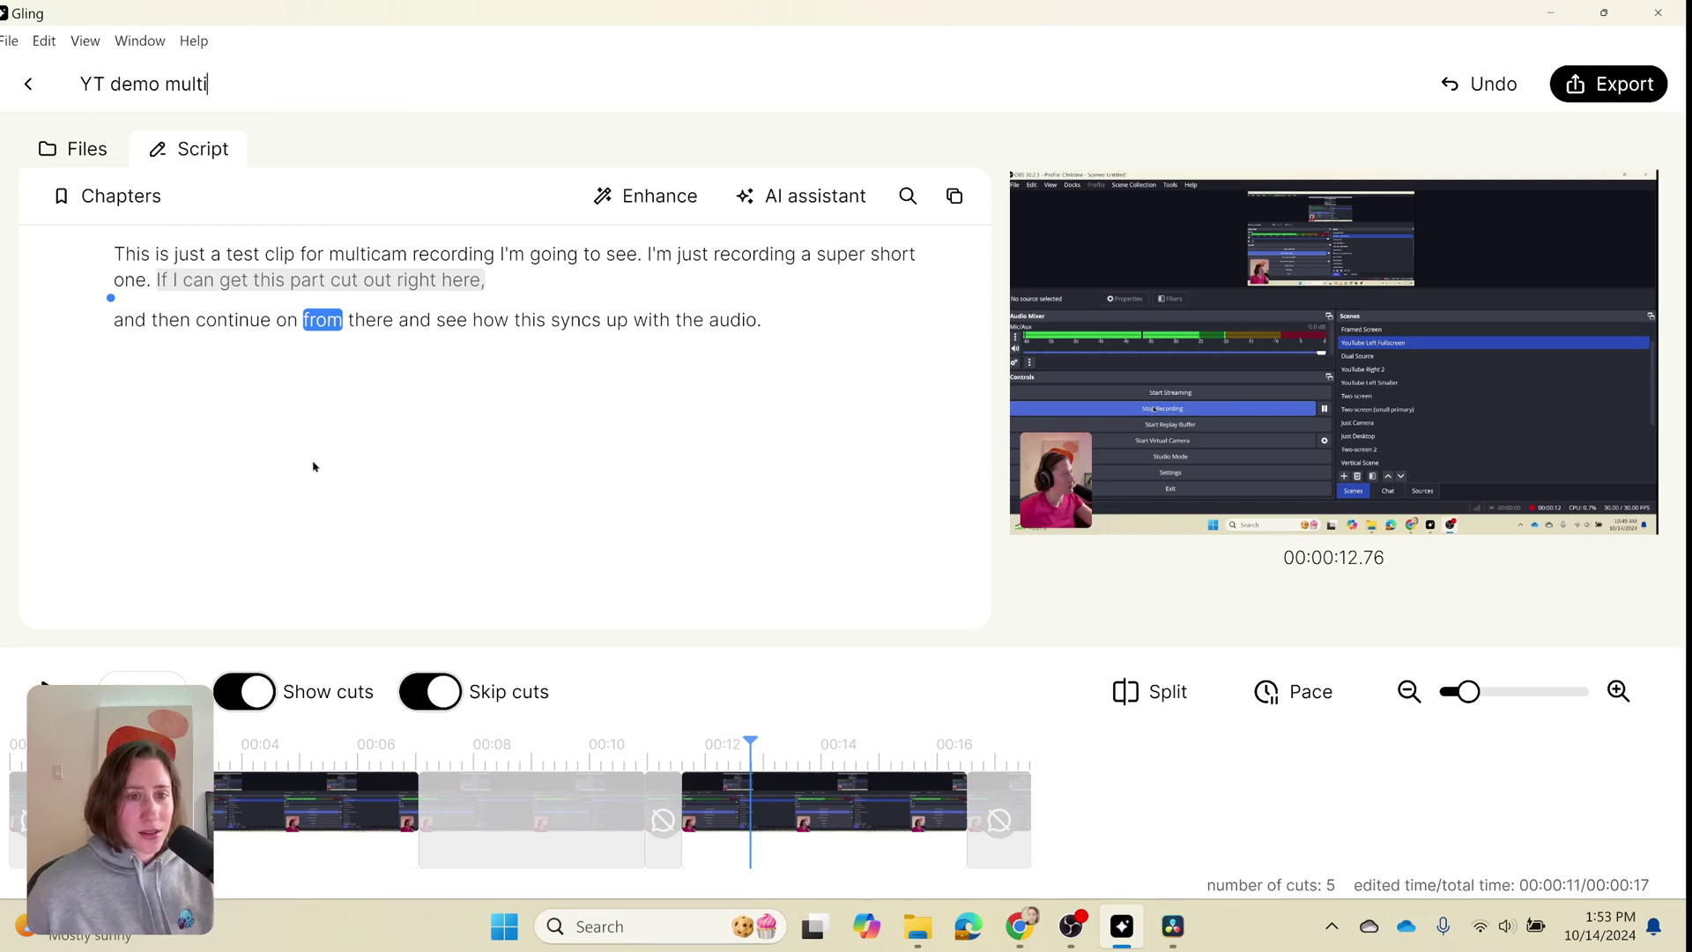
left_click_drag(418, 815, 393, 787)
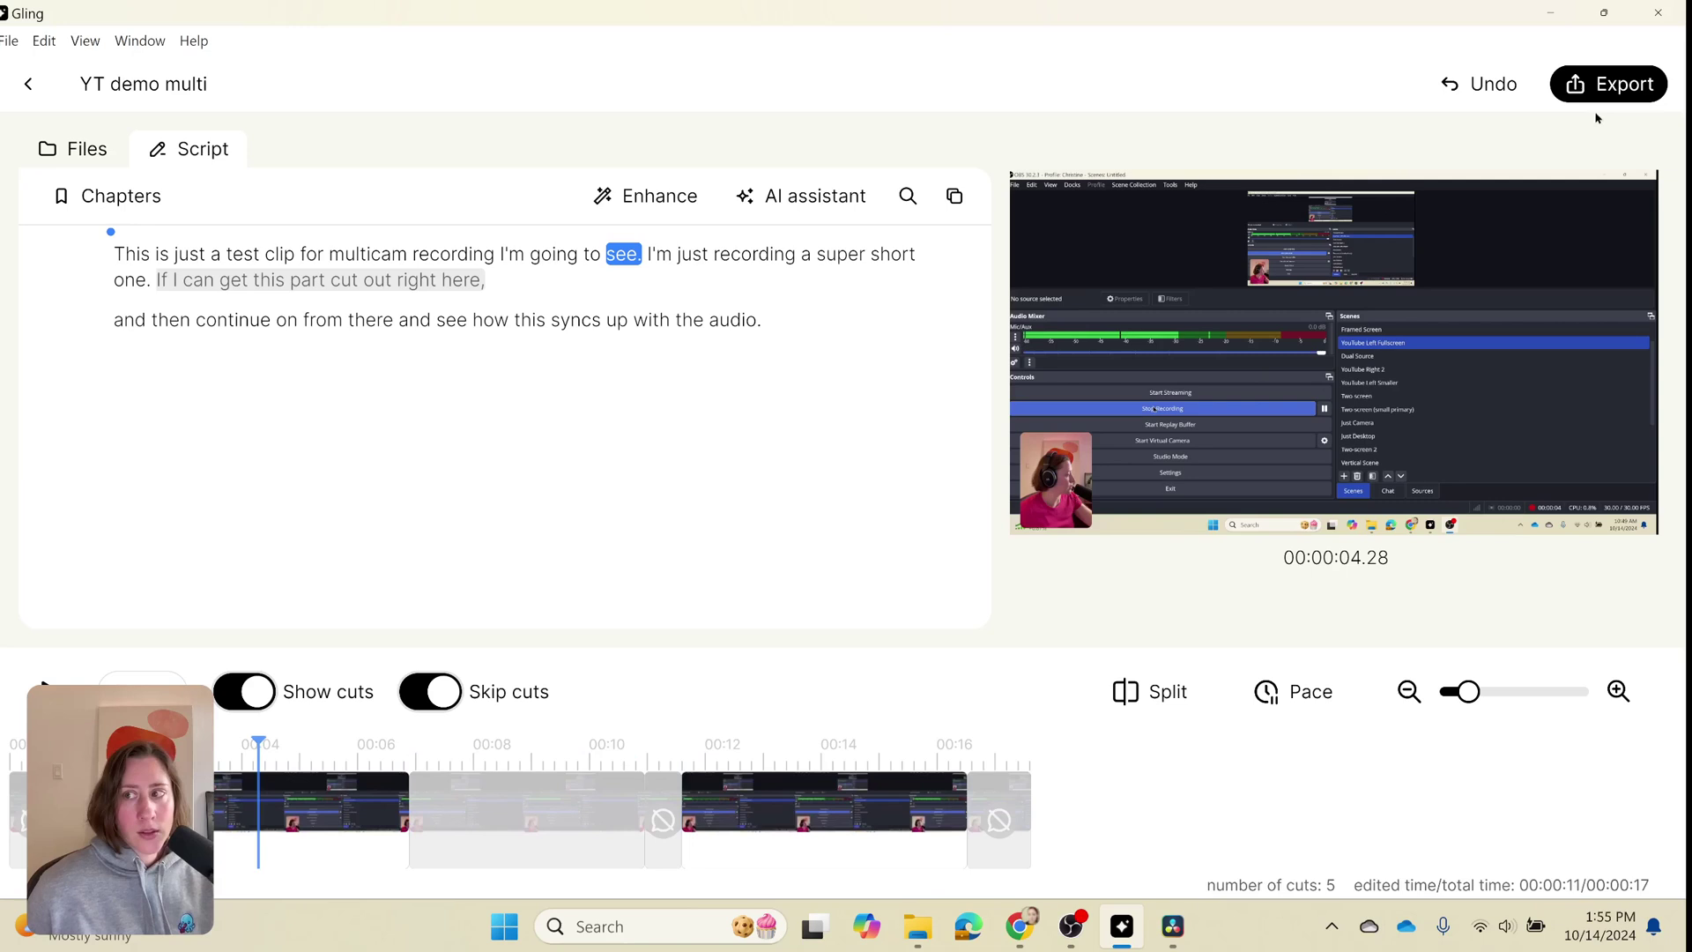
left_click(1633, 95)
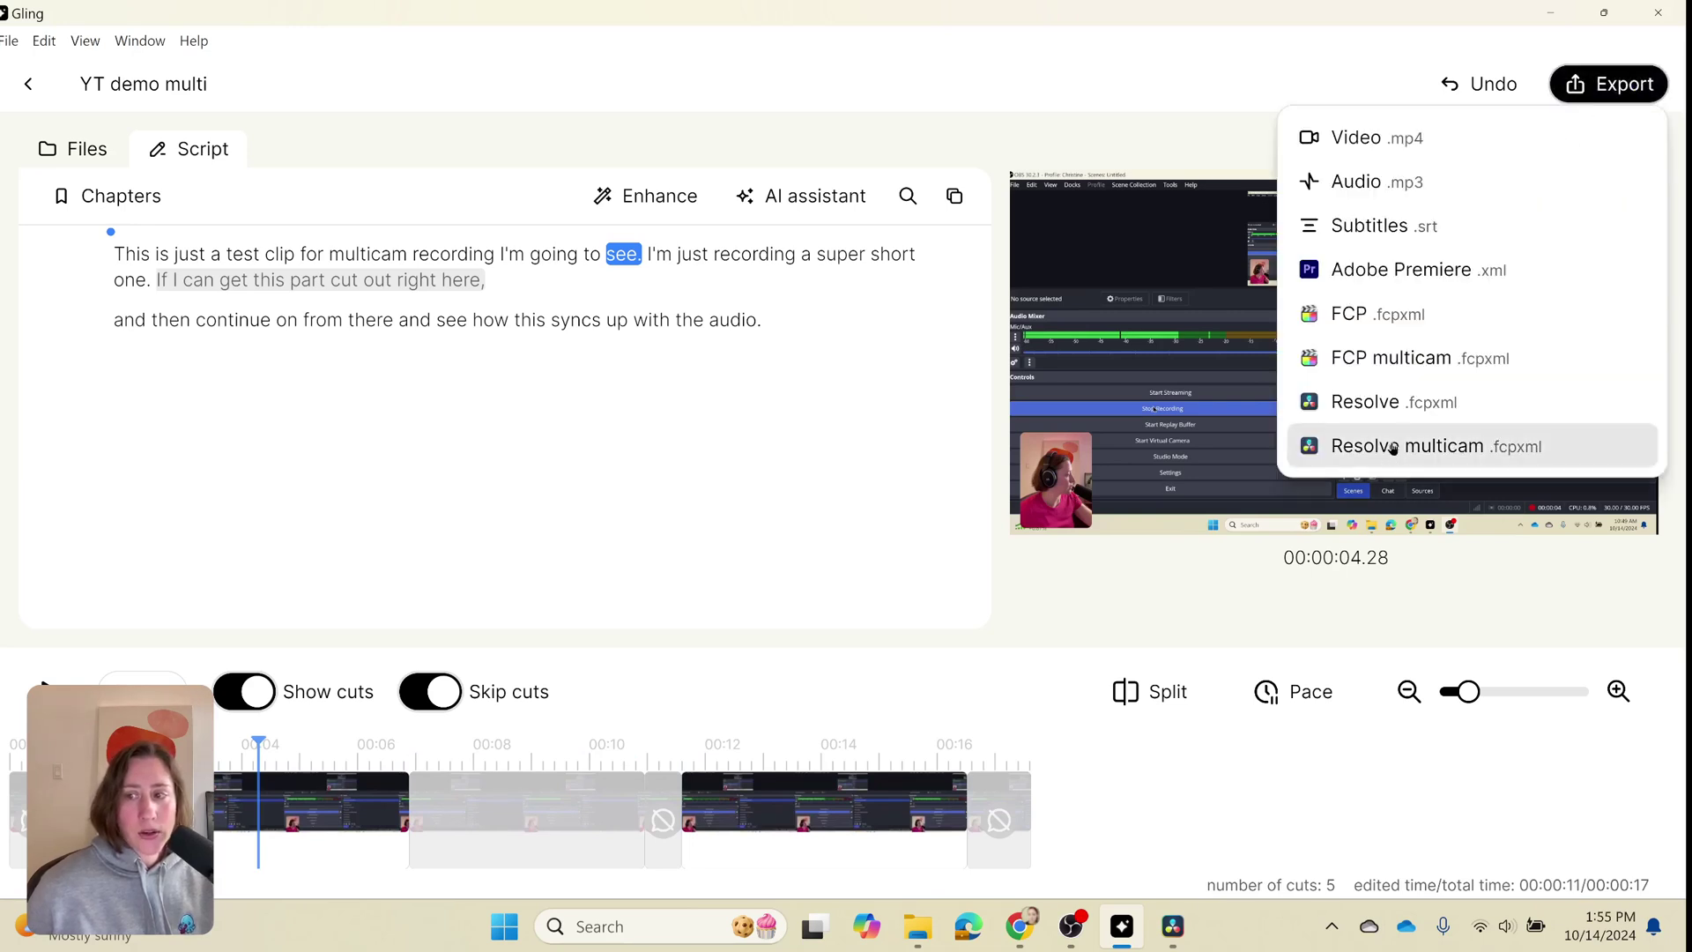
left_click(1445, 447)
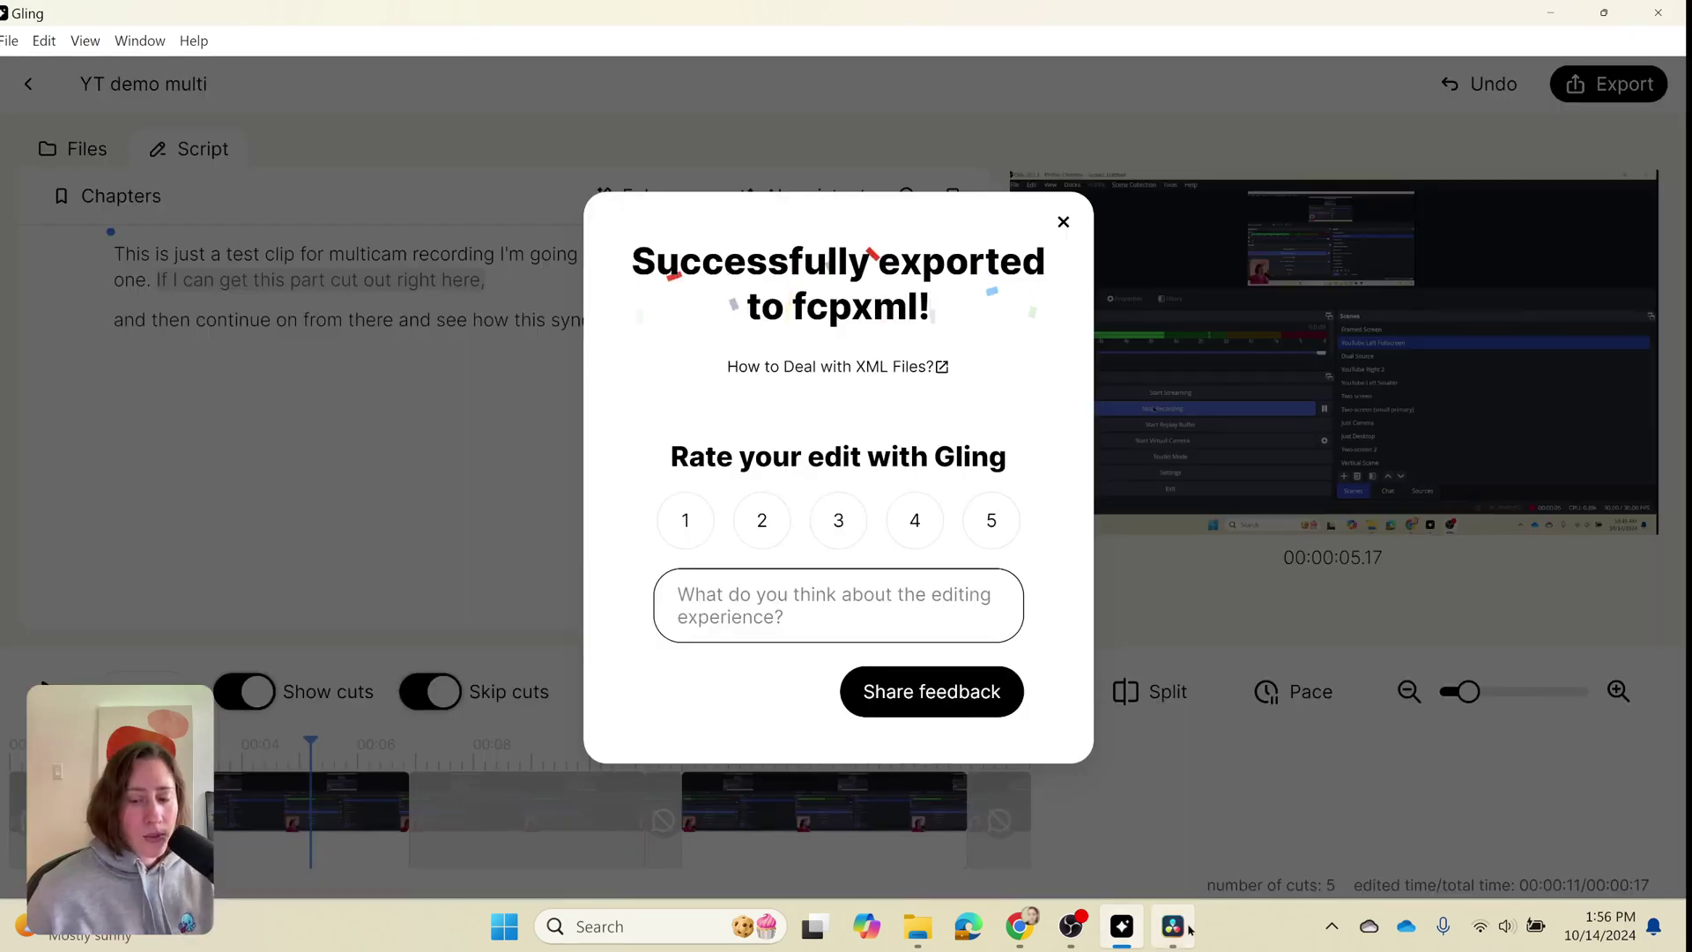
Import YT demo multi.fcpxml into DaVinci Resolve as a timeline, accepting the Load XML settings
left_click(1178, 927)
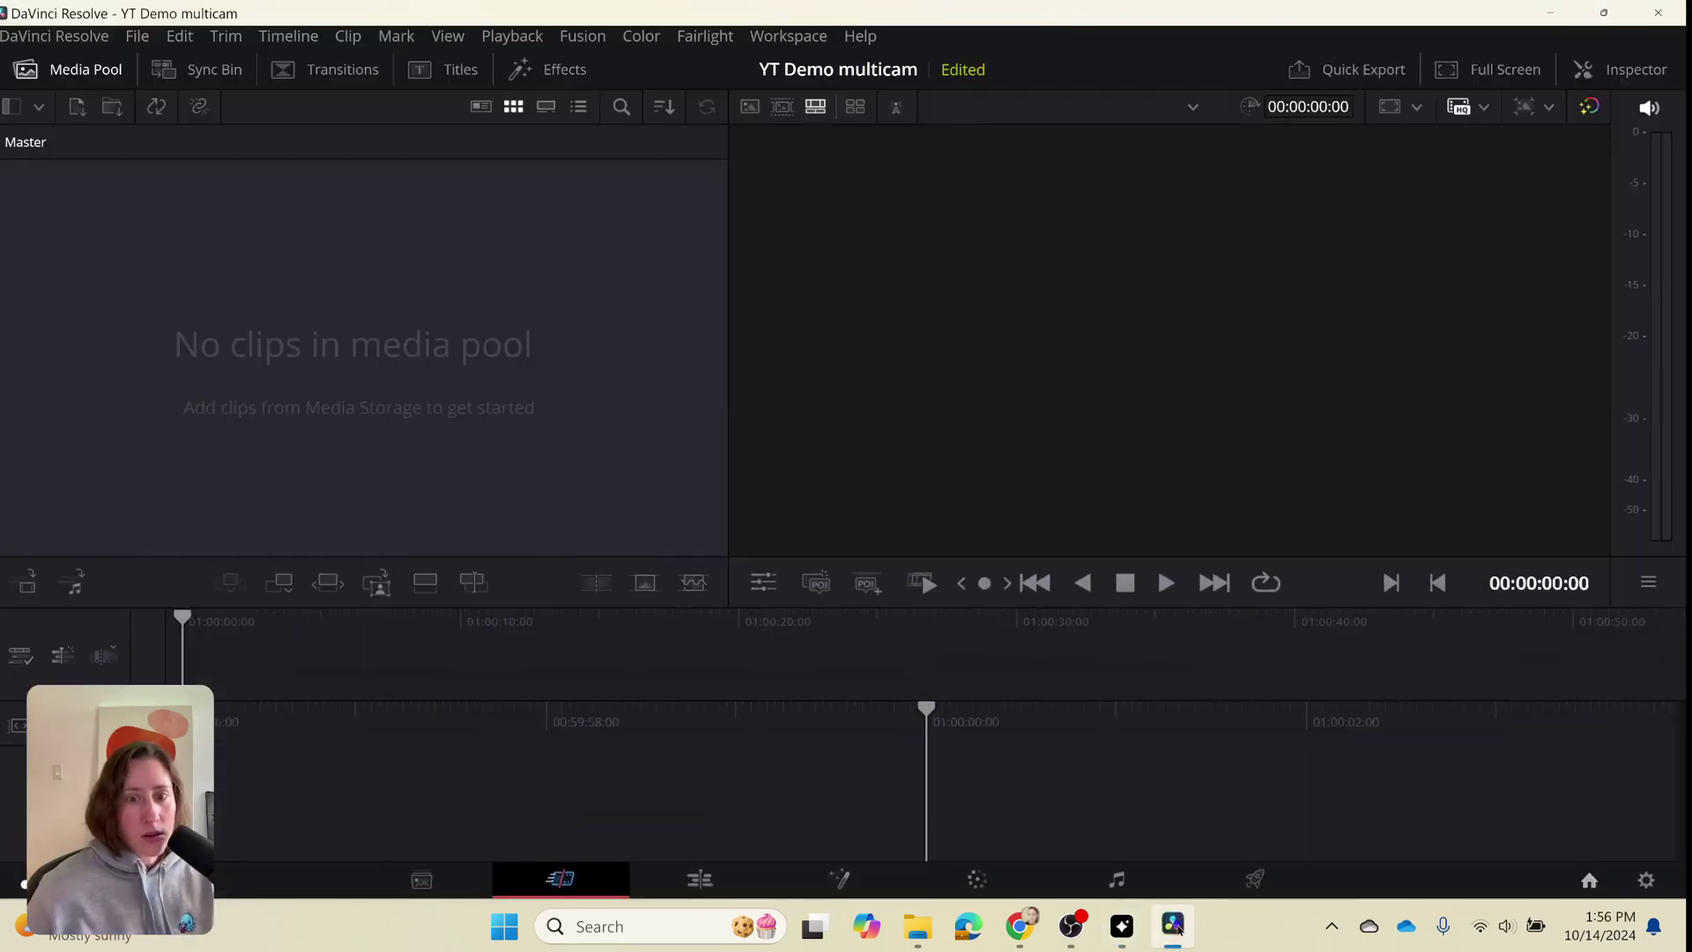
left_click(137, 36)
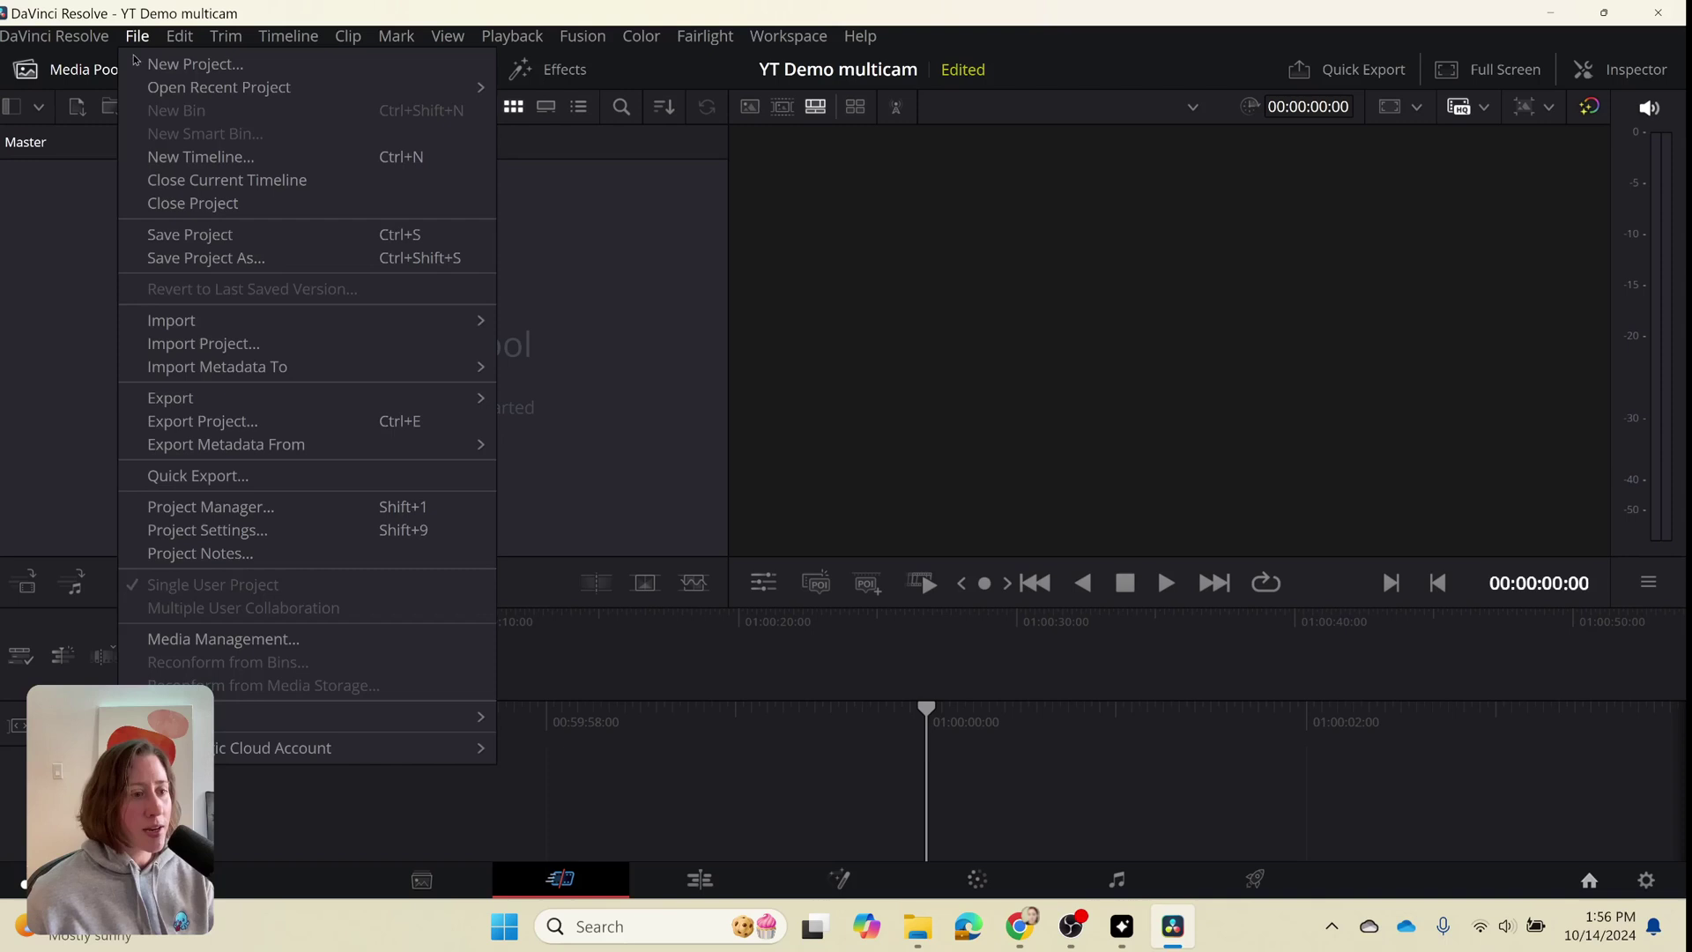
mouse_move(320, 325)
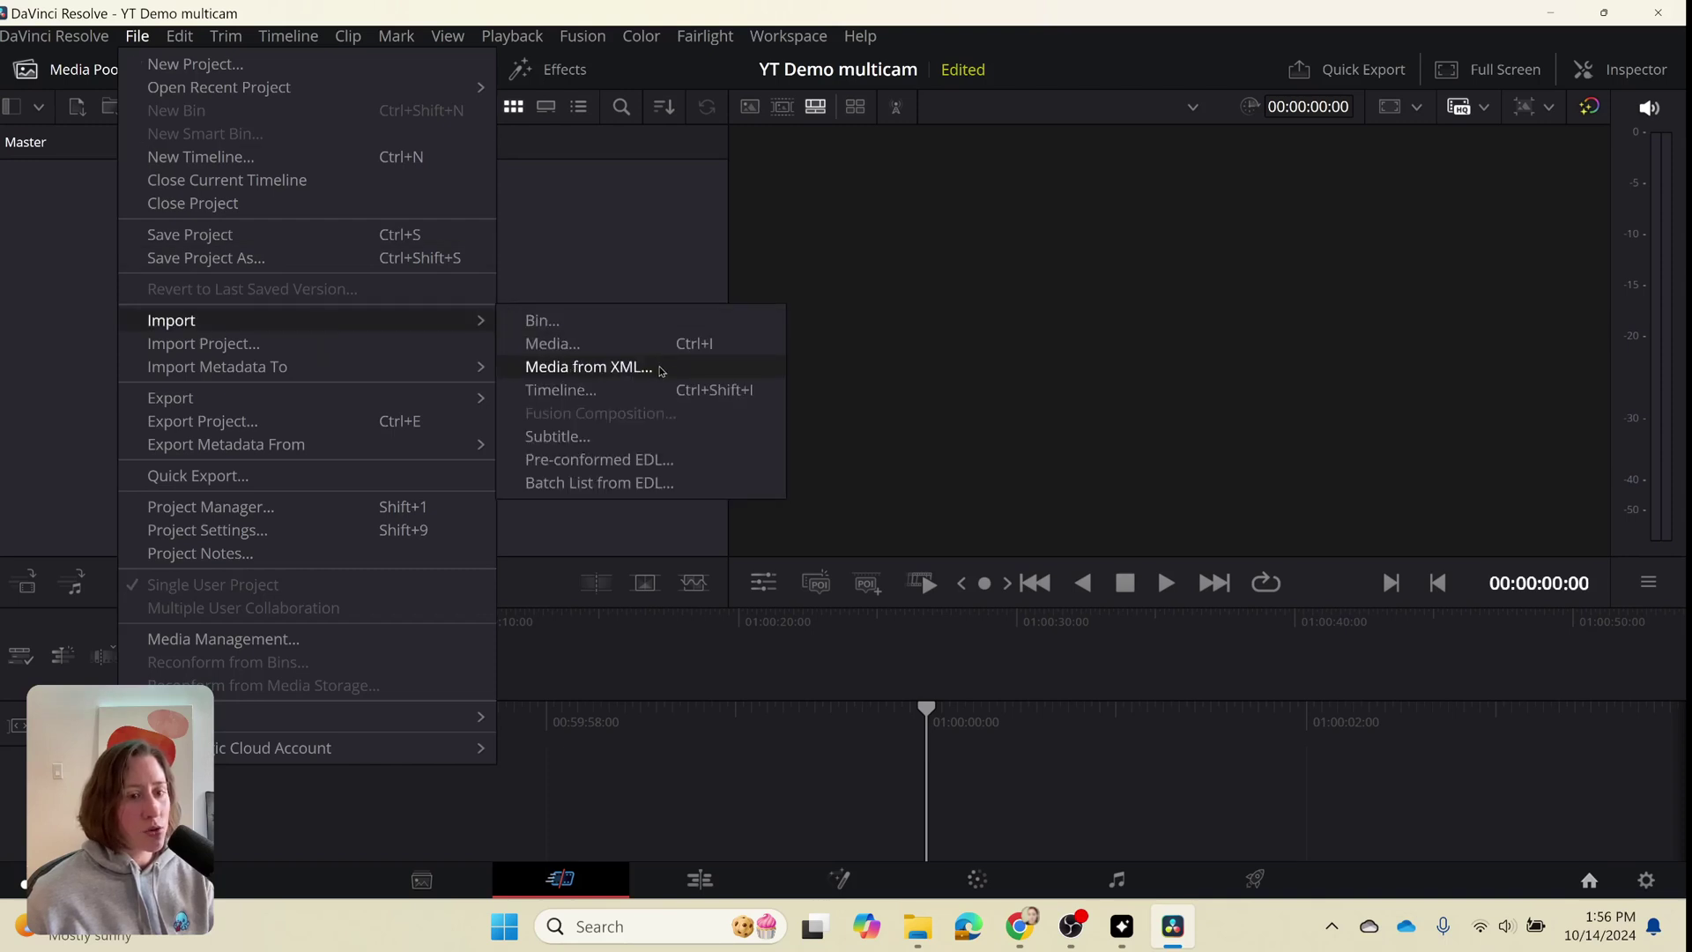
left_click(659, 389)
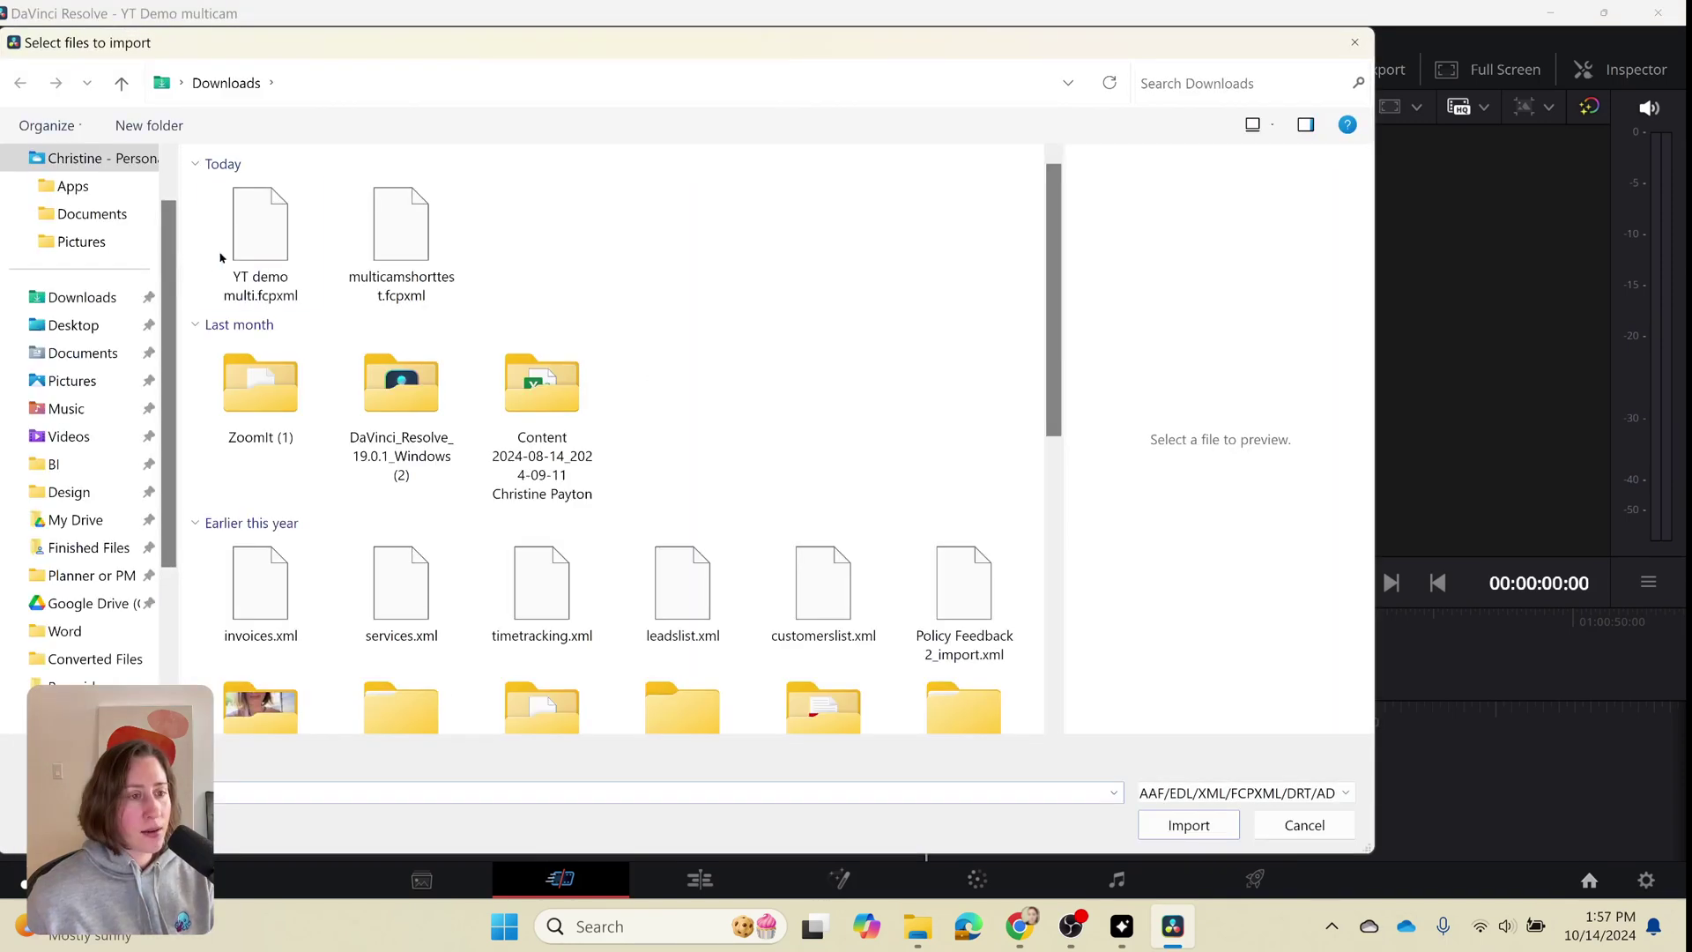
double_click(258, 248)
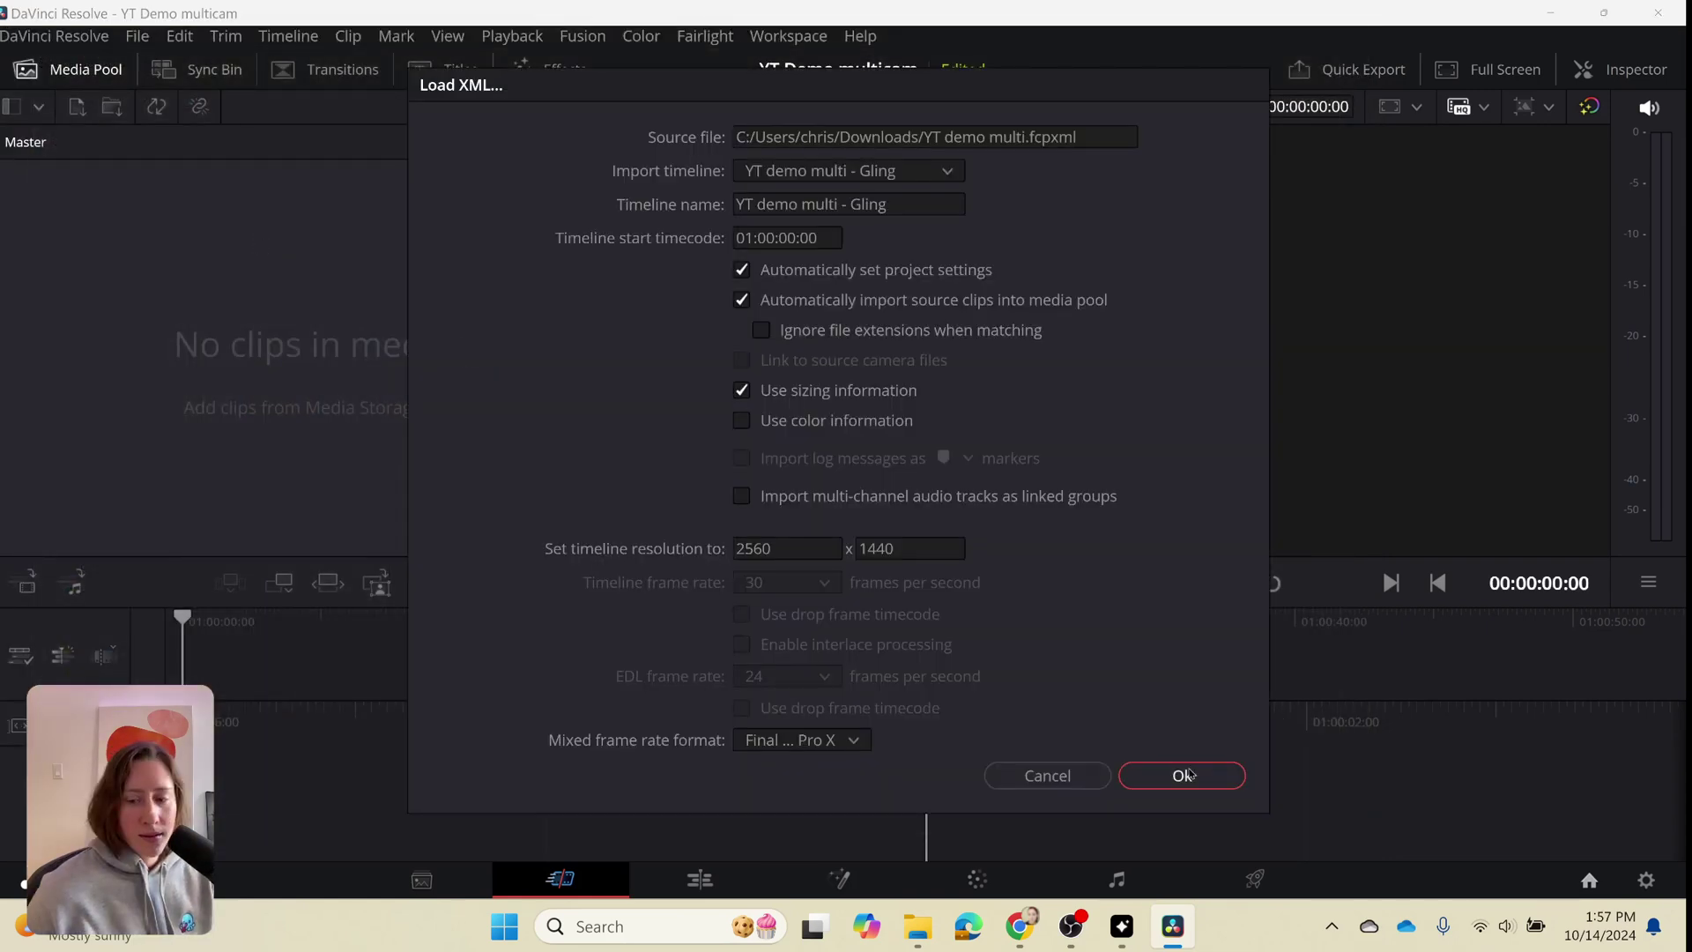
left_click(1185, 774)
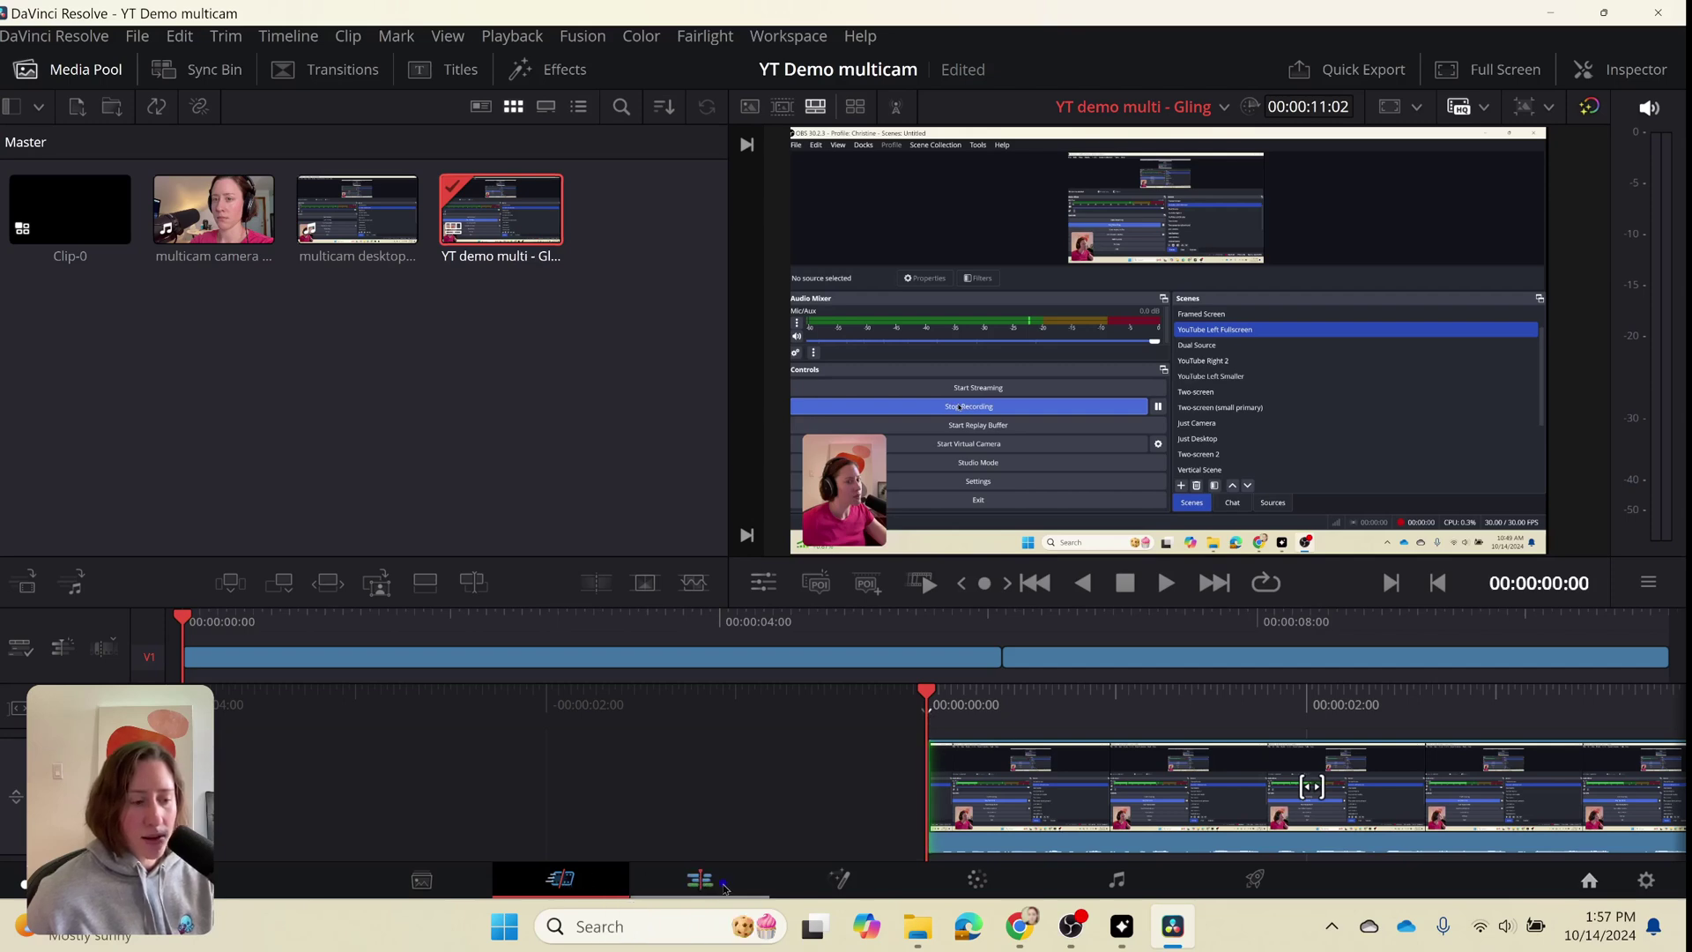
Switch to the Edit page and bring up the context menu for the Clip-0 multicam clip
left_click(693, 884)
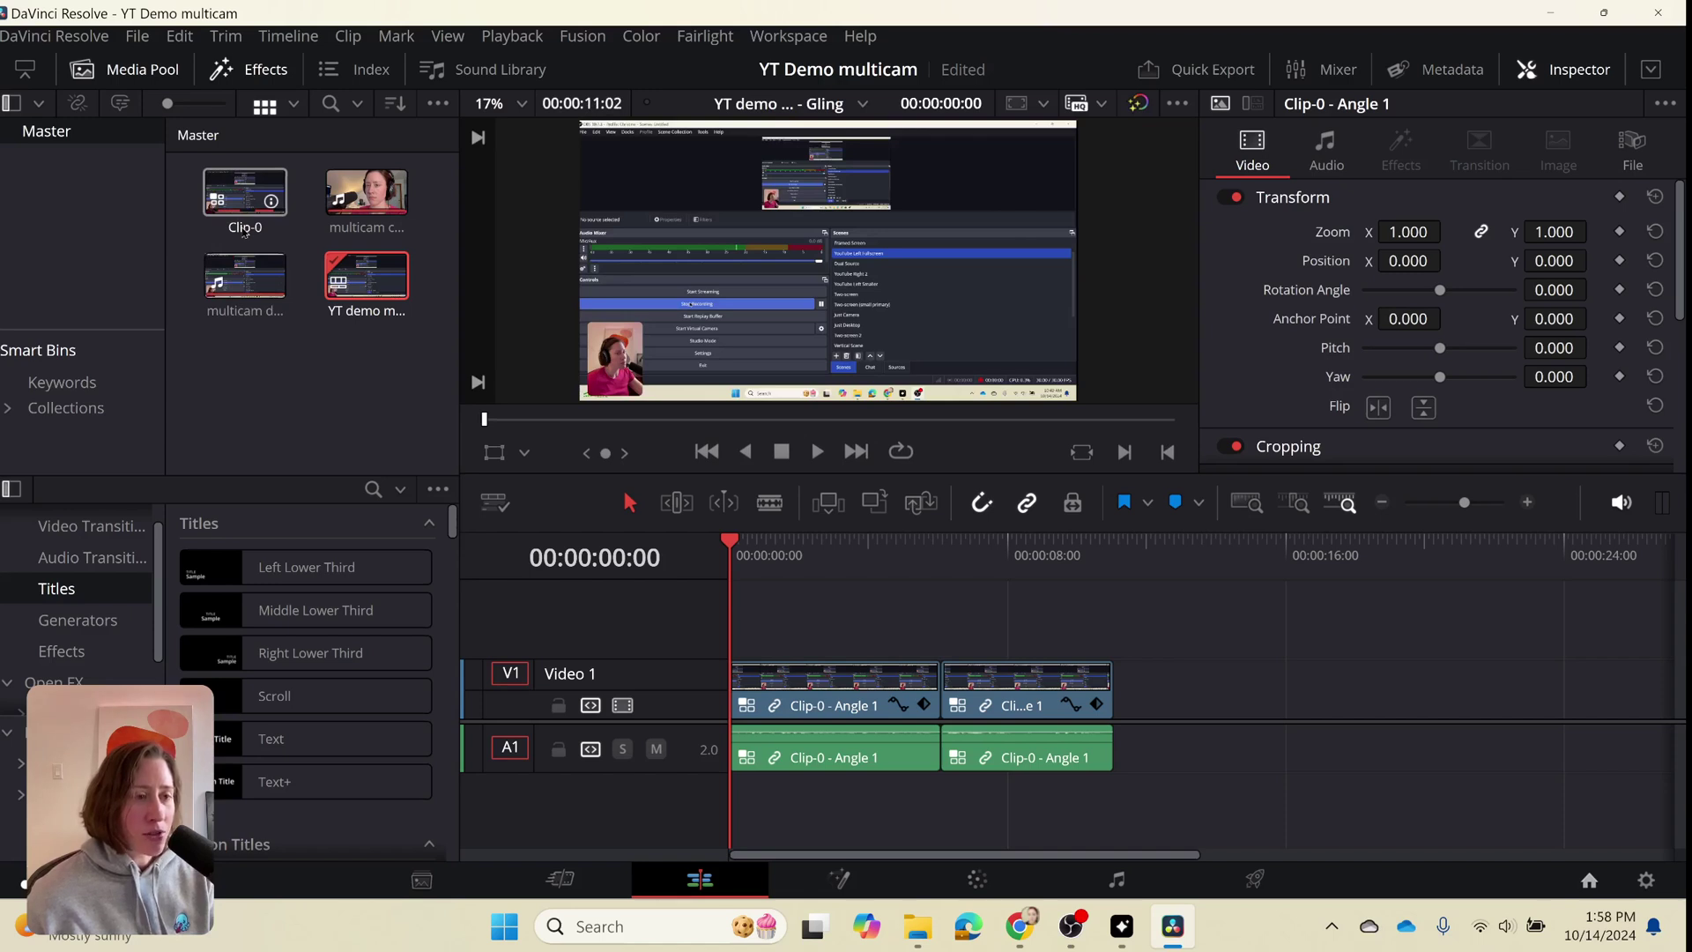
right_click(244, 232)
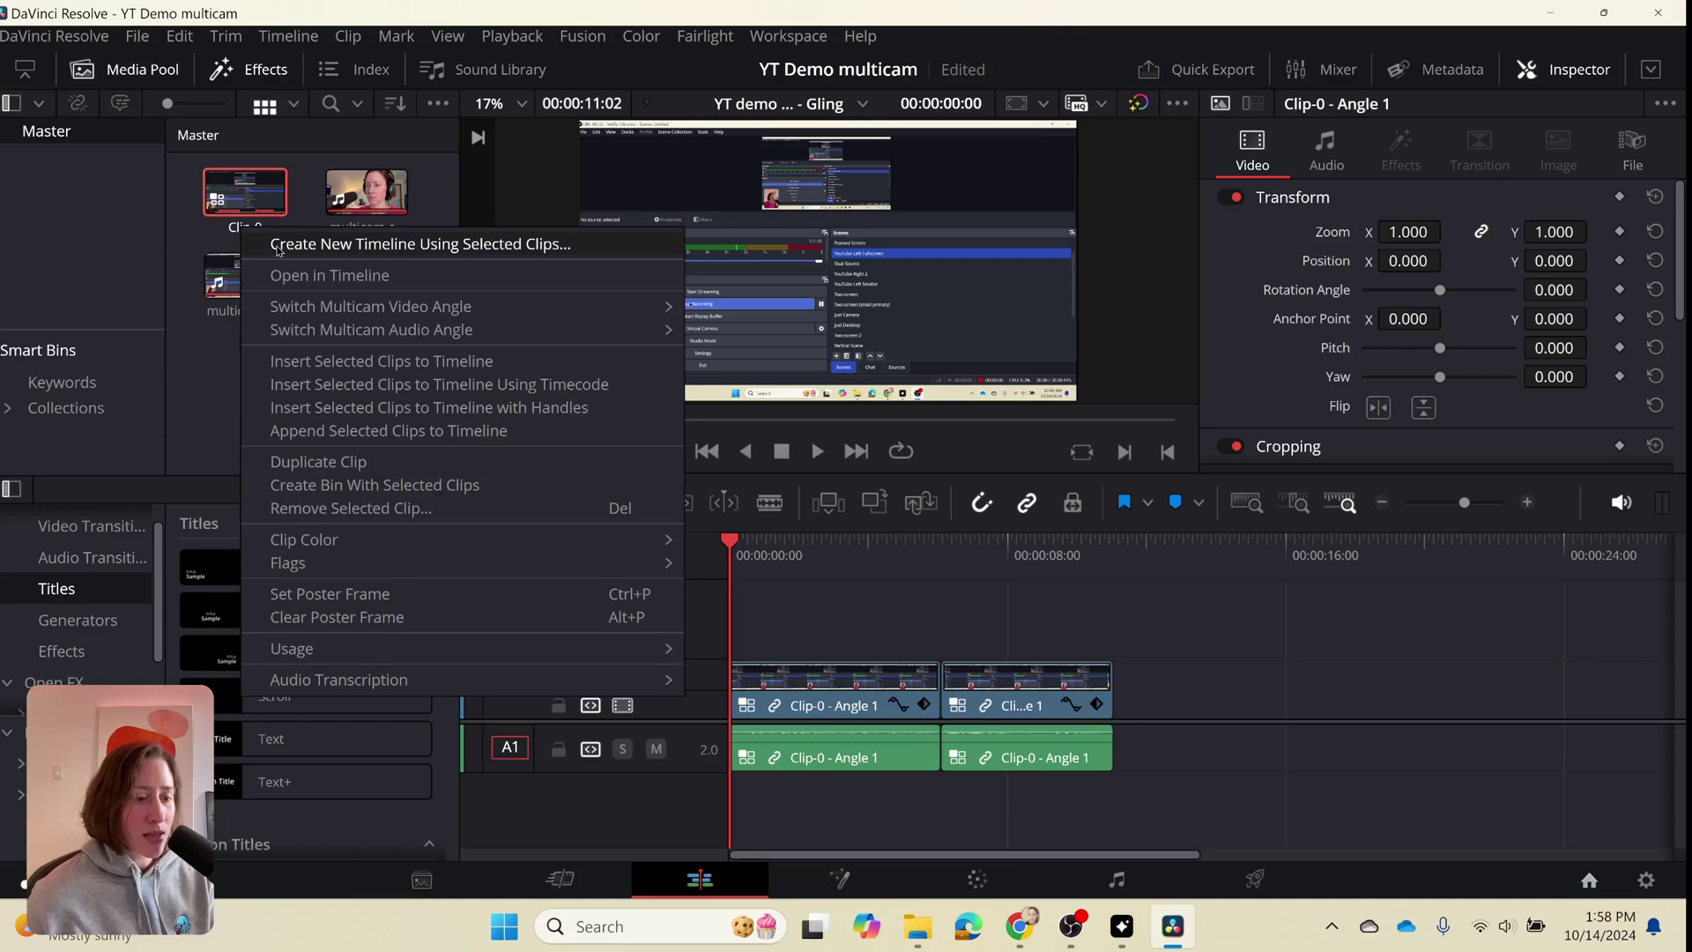
right_click(234, 187)
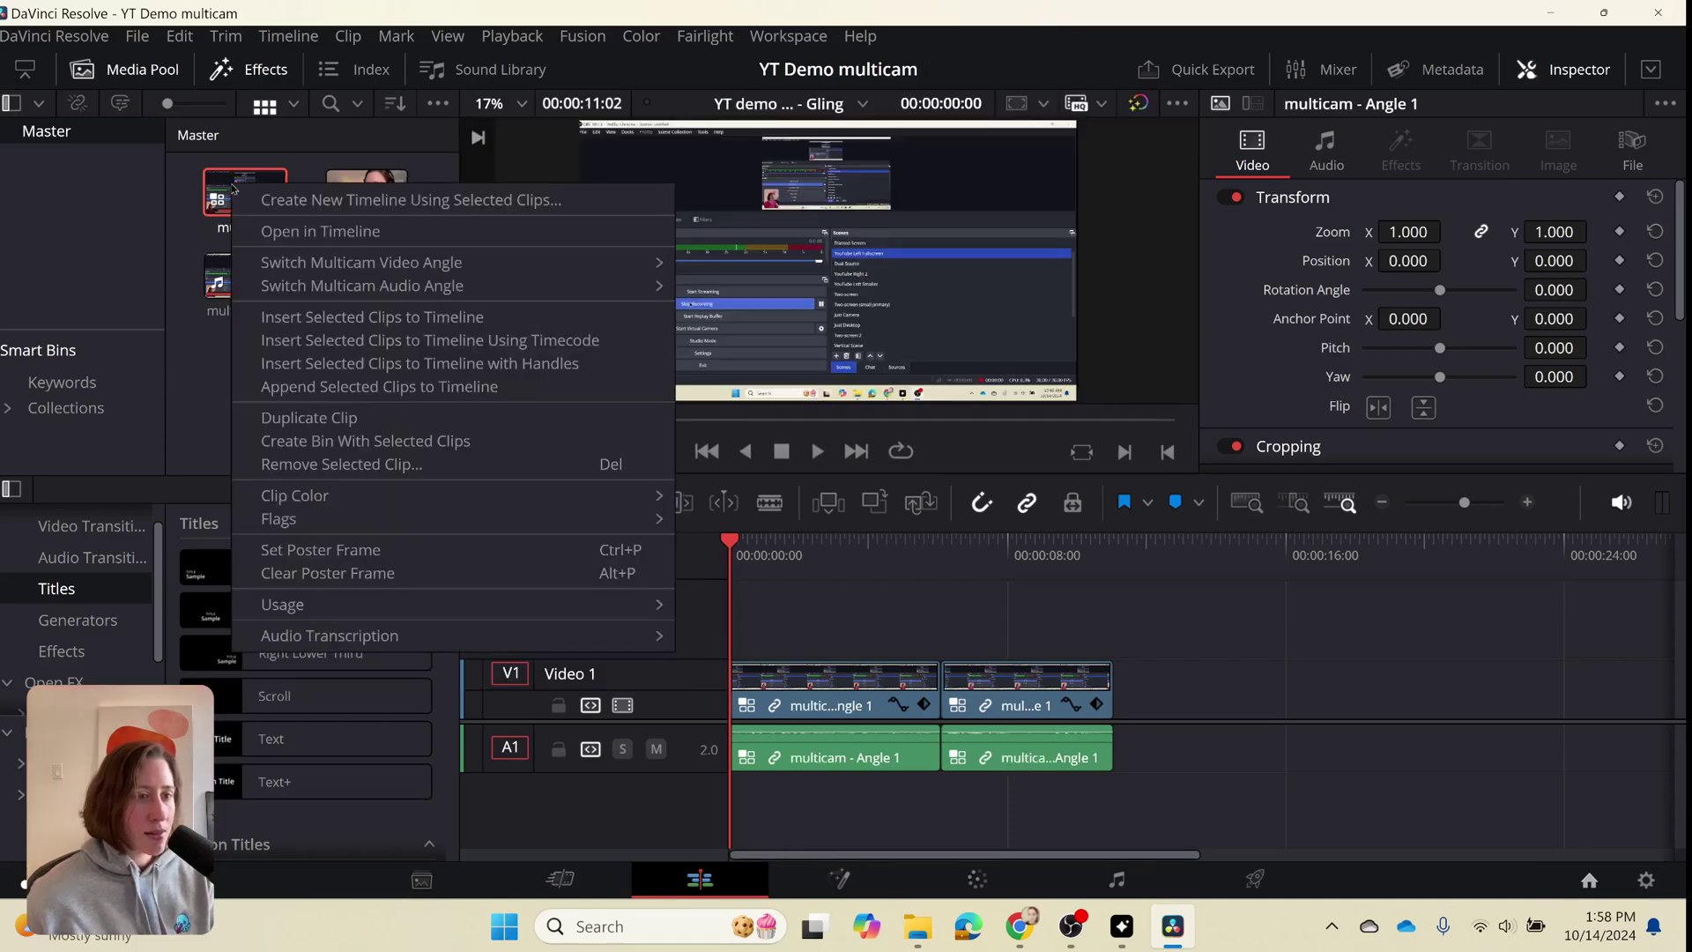
Open the multicam clip and auto-align the camera 2 and desktop clips by audio waveform
left_click(315, 237)
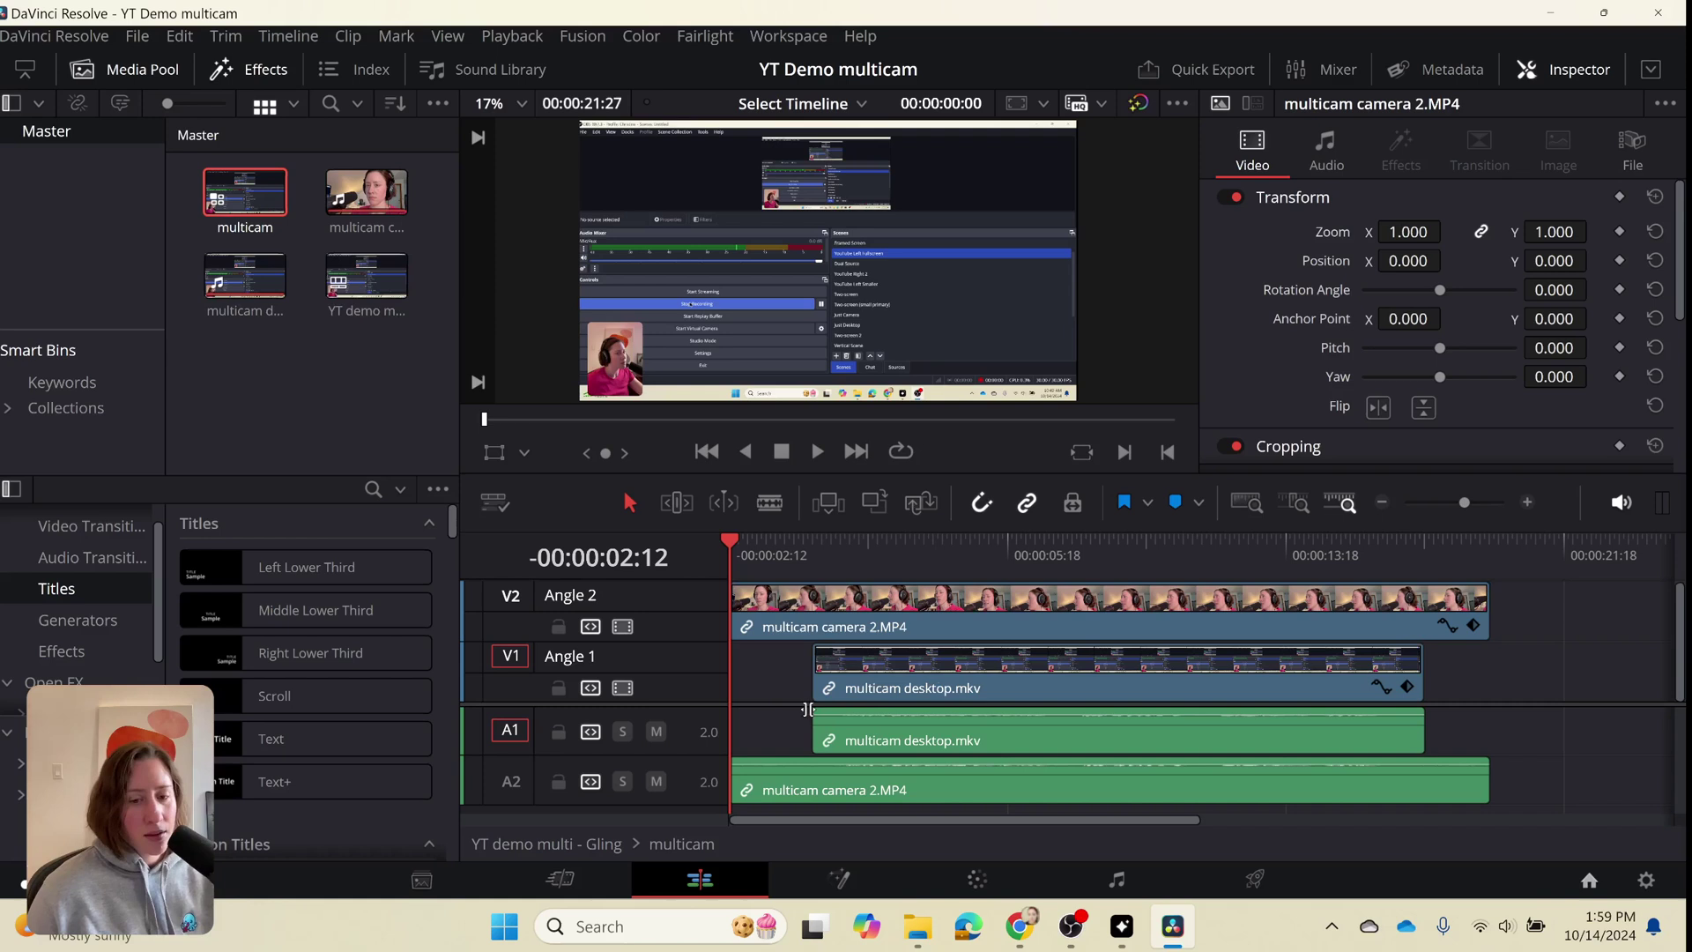
left_click(916, 736)
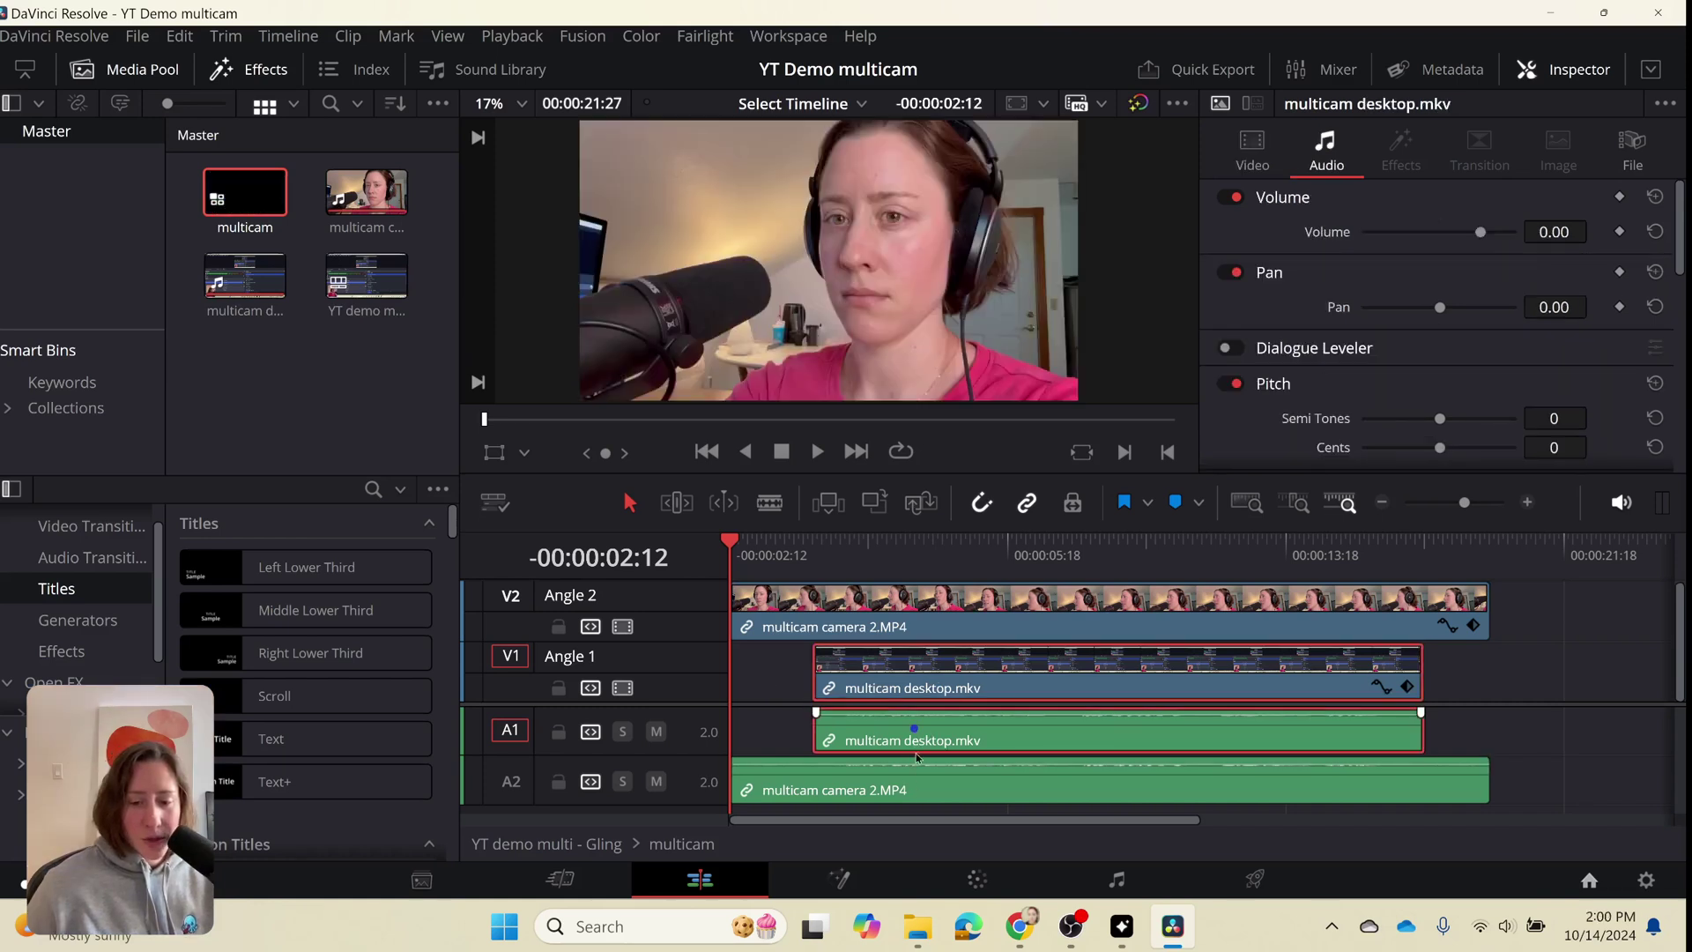
left_click(945, 790, "ctrl")
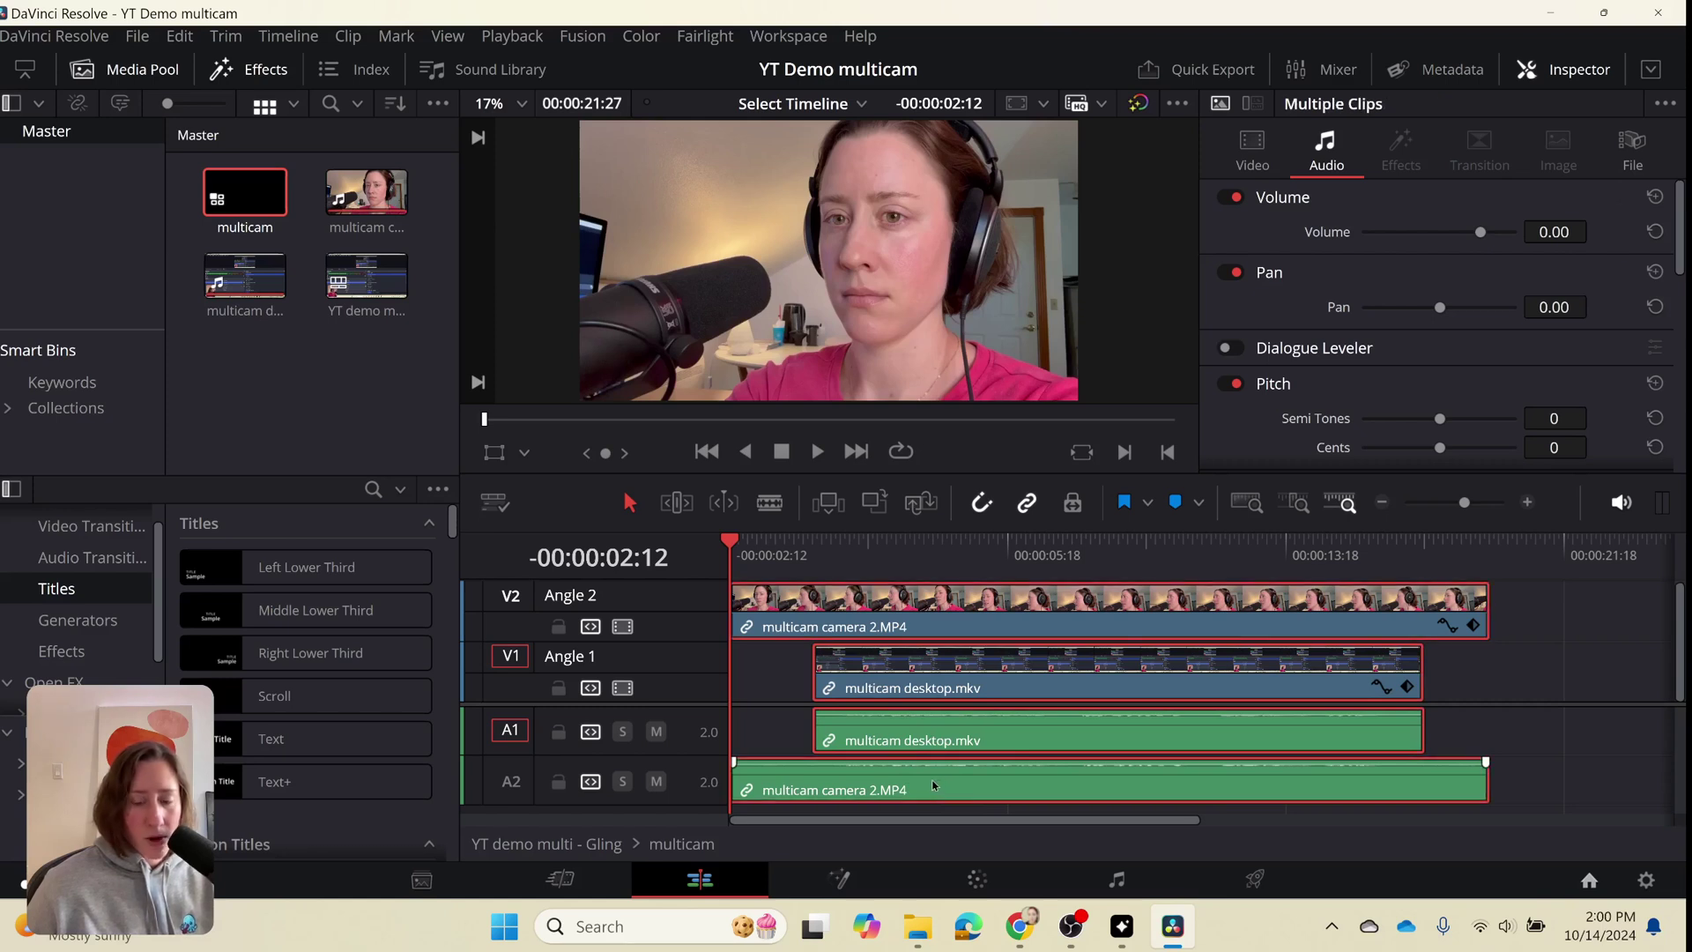
right_click(927, 785)
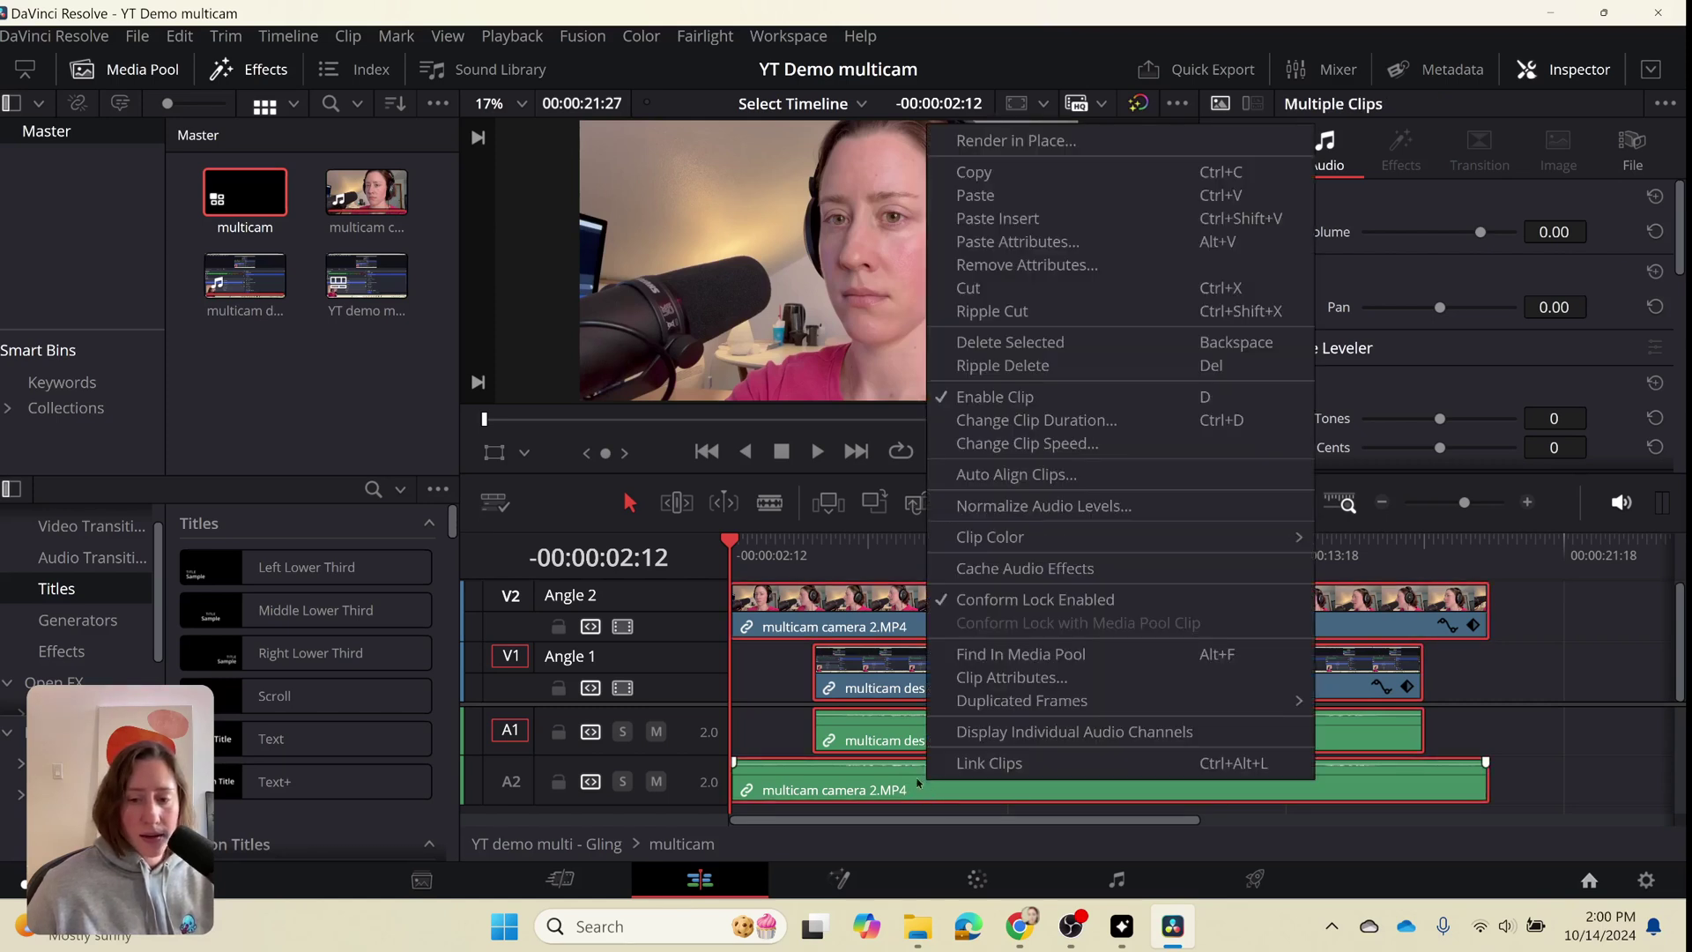
left_click(1016, 474)
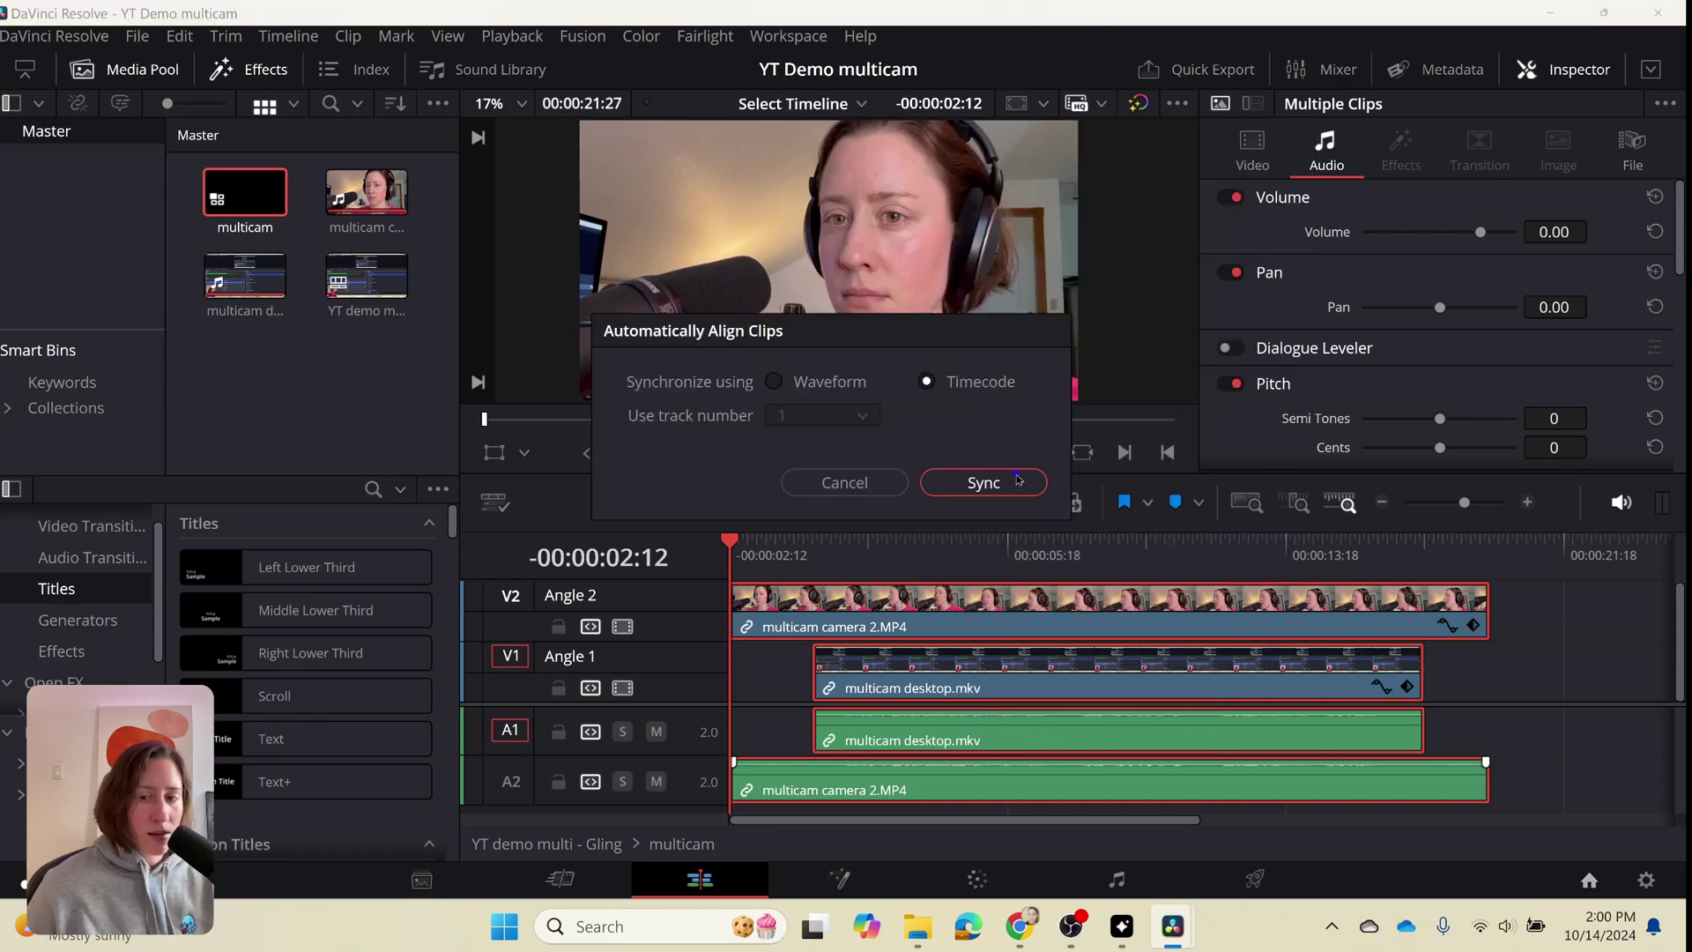
left_click(773, 381)
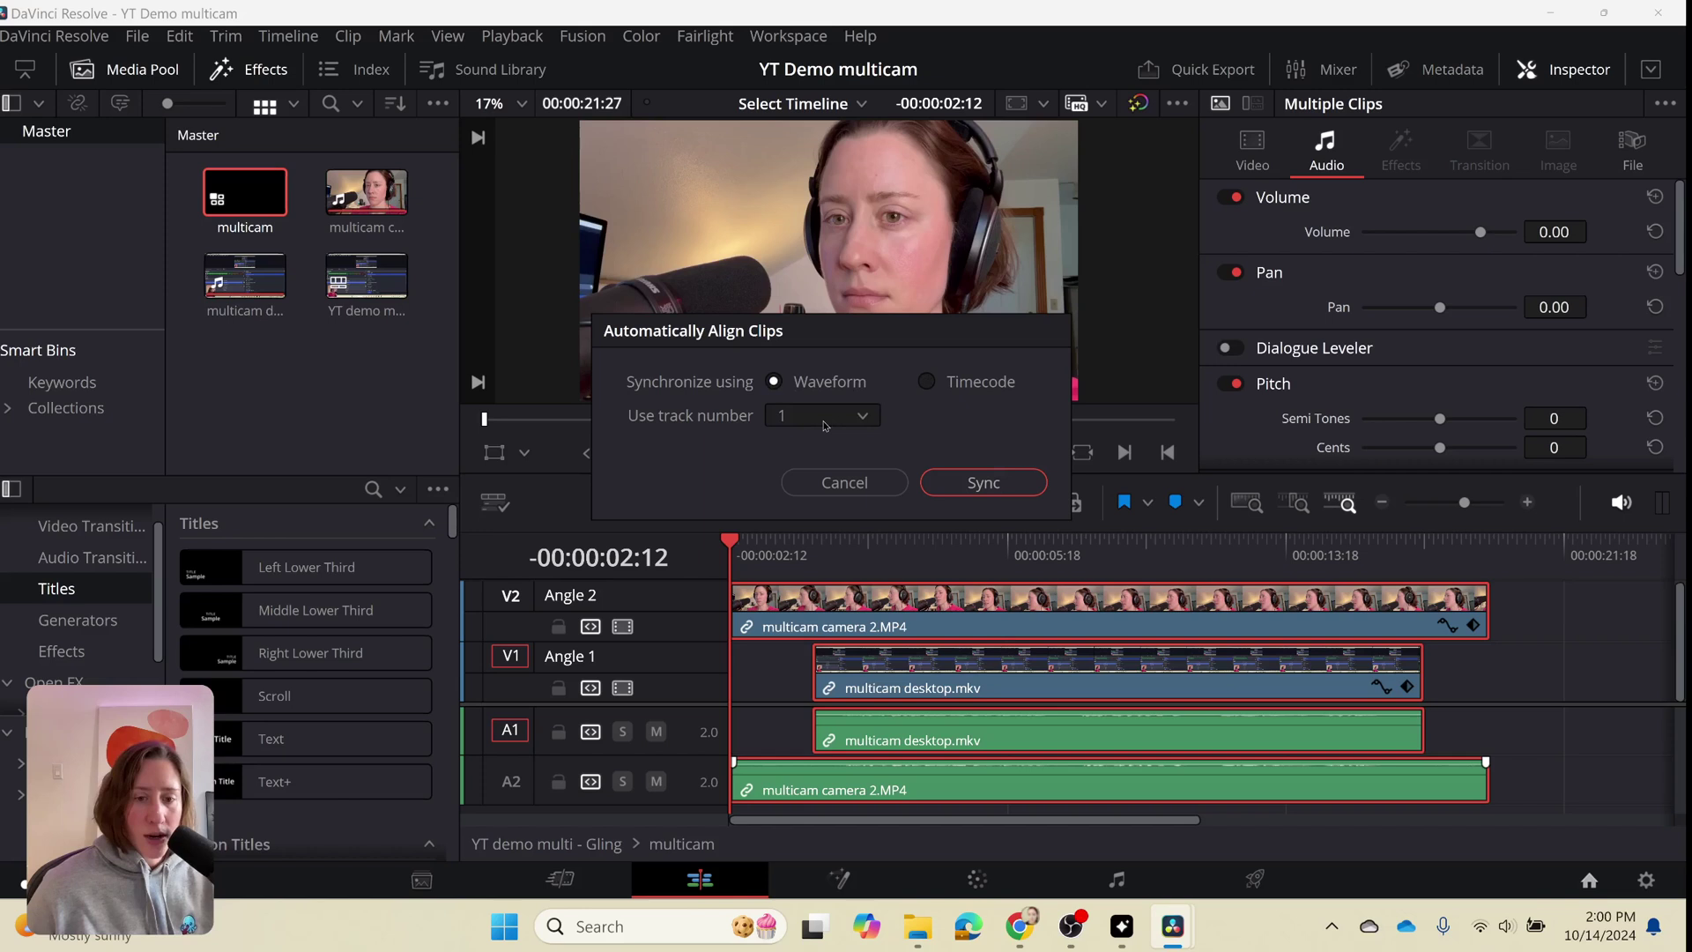
left_click(991, 483)
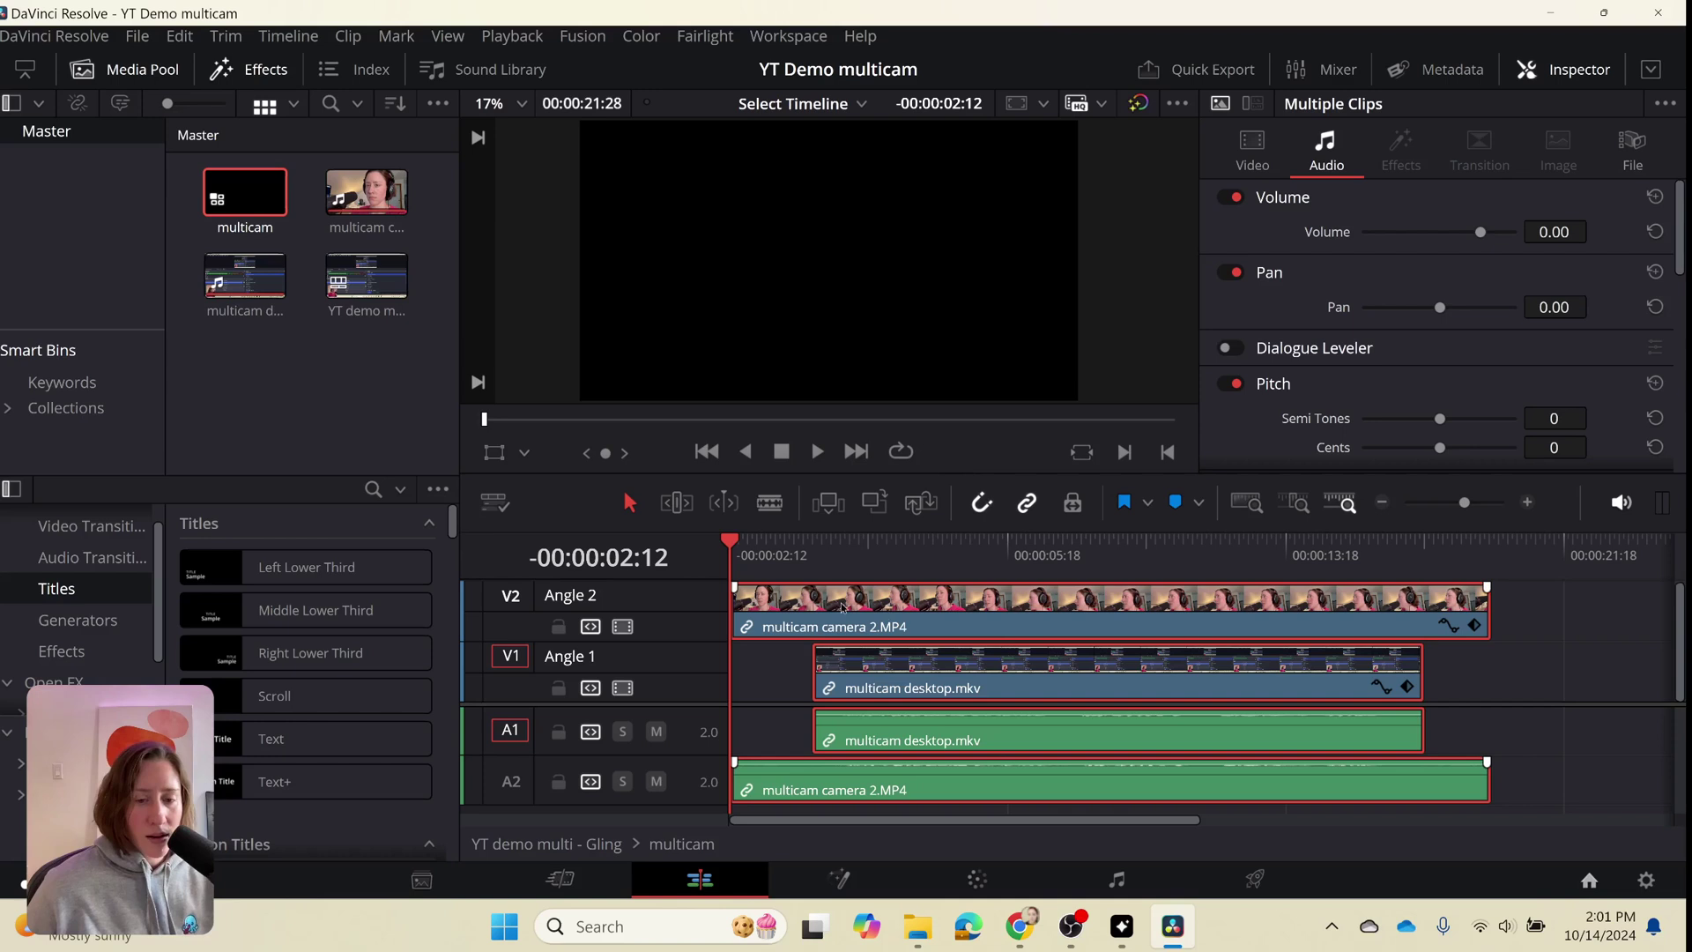
left_click(766, 680)
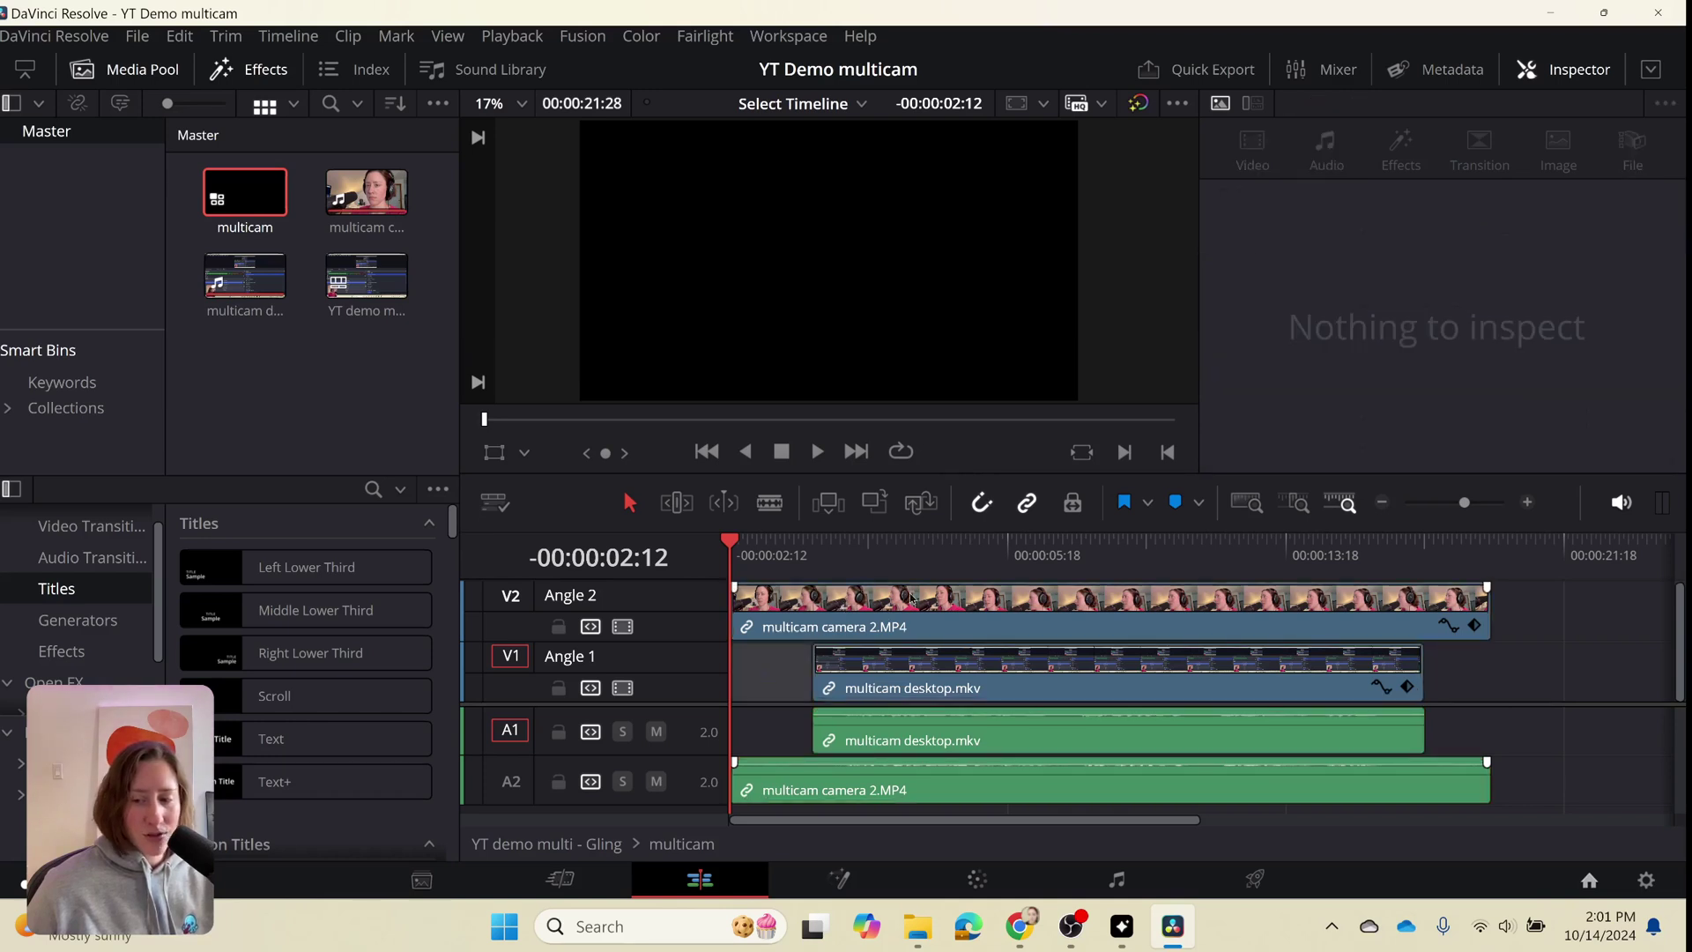
Unlink the camera 2 clip and delete its duplicate A2 audio, keeping the A1 desktop audio
right_click(885, 784)
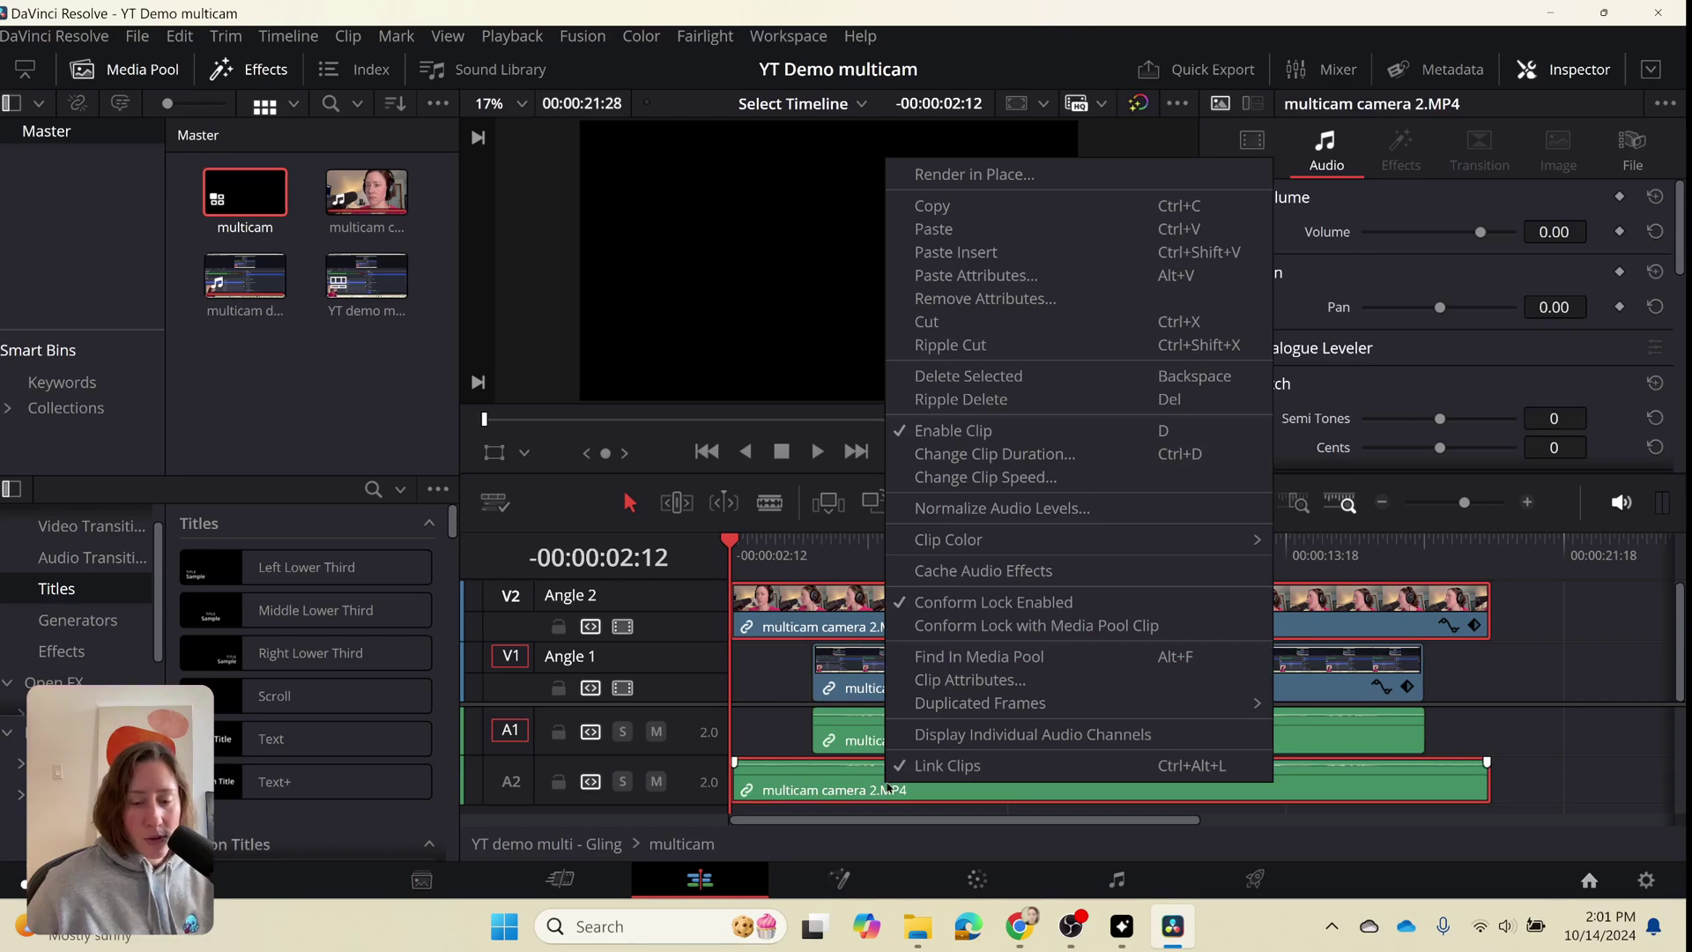
left_click(946, 767)
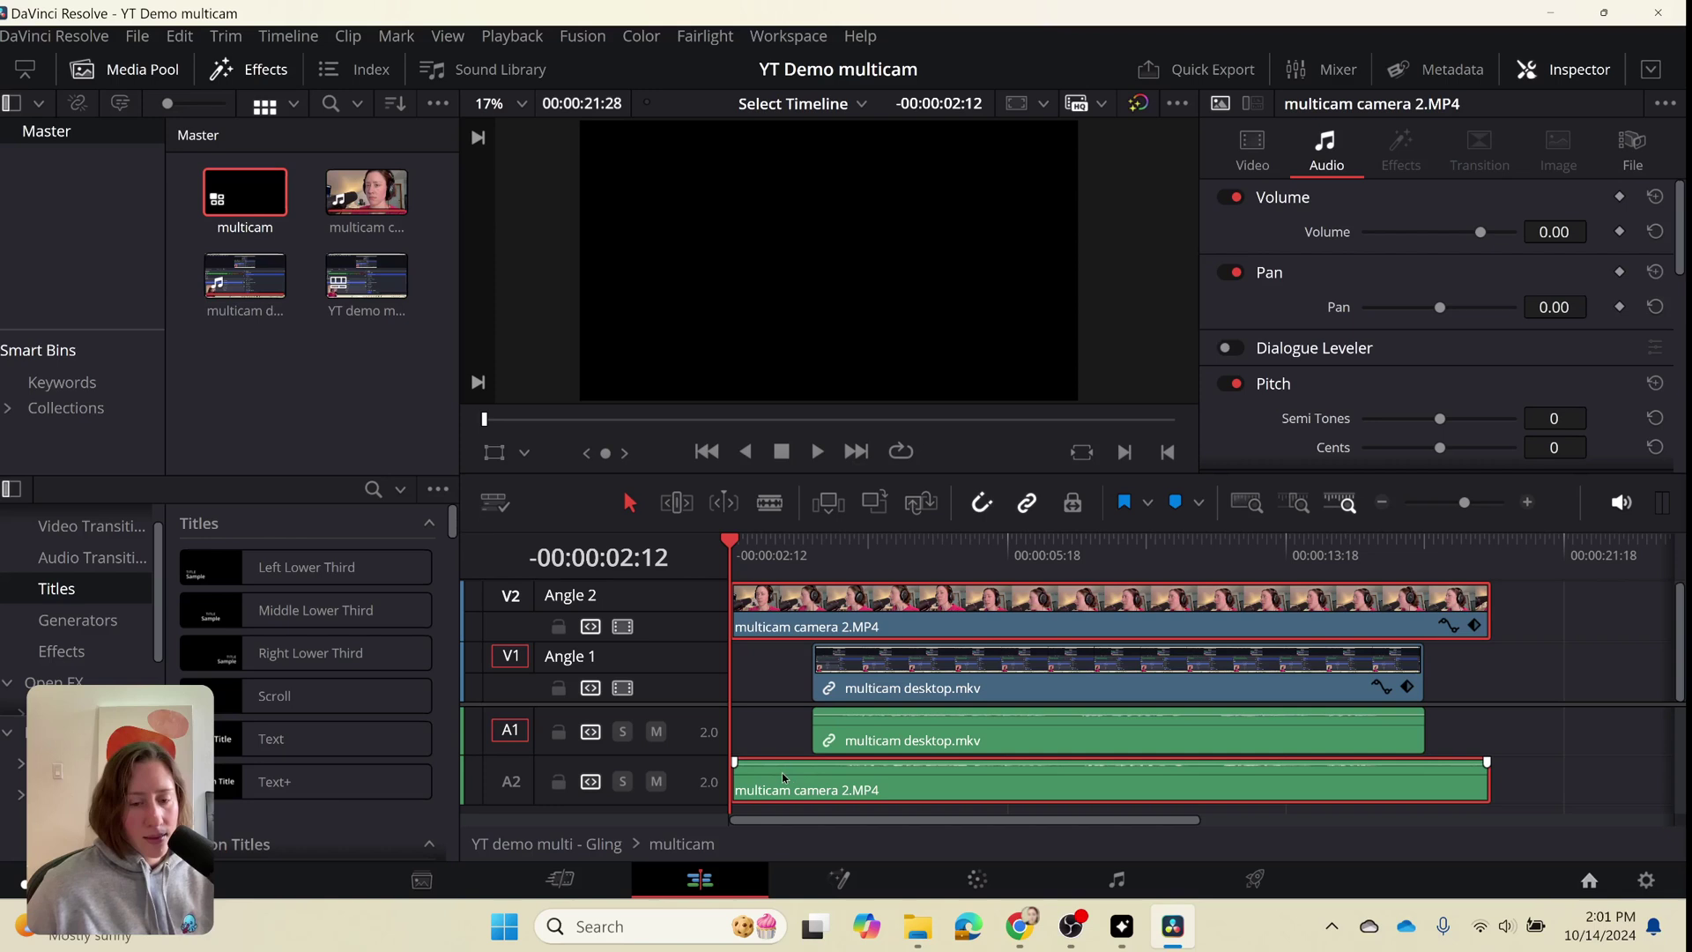
left_click(785, 731)
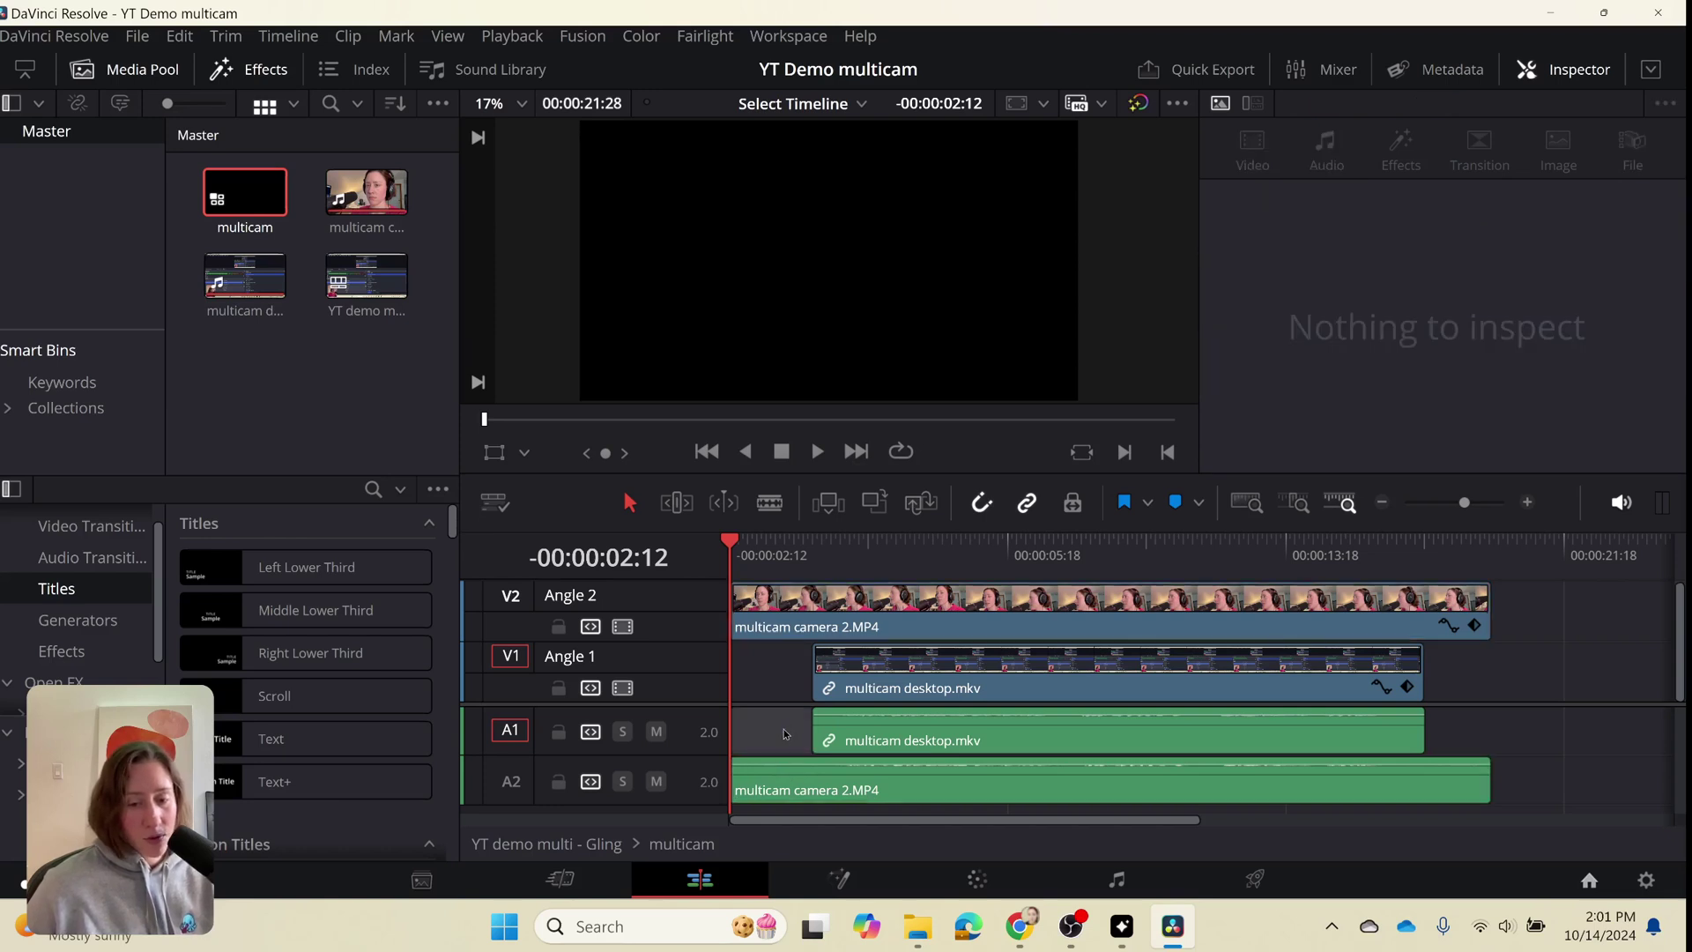
left_click(782, 779)
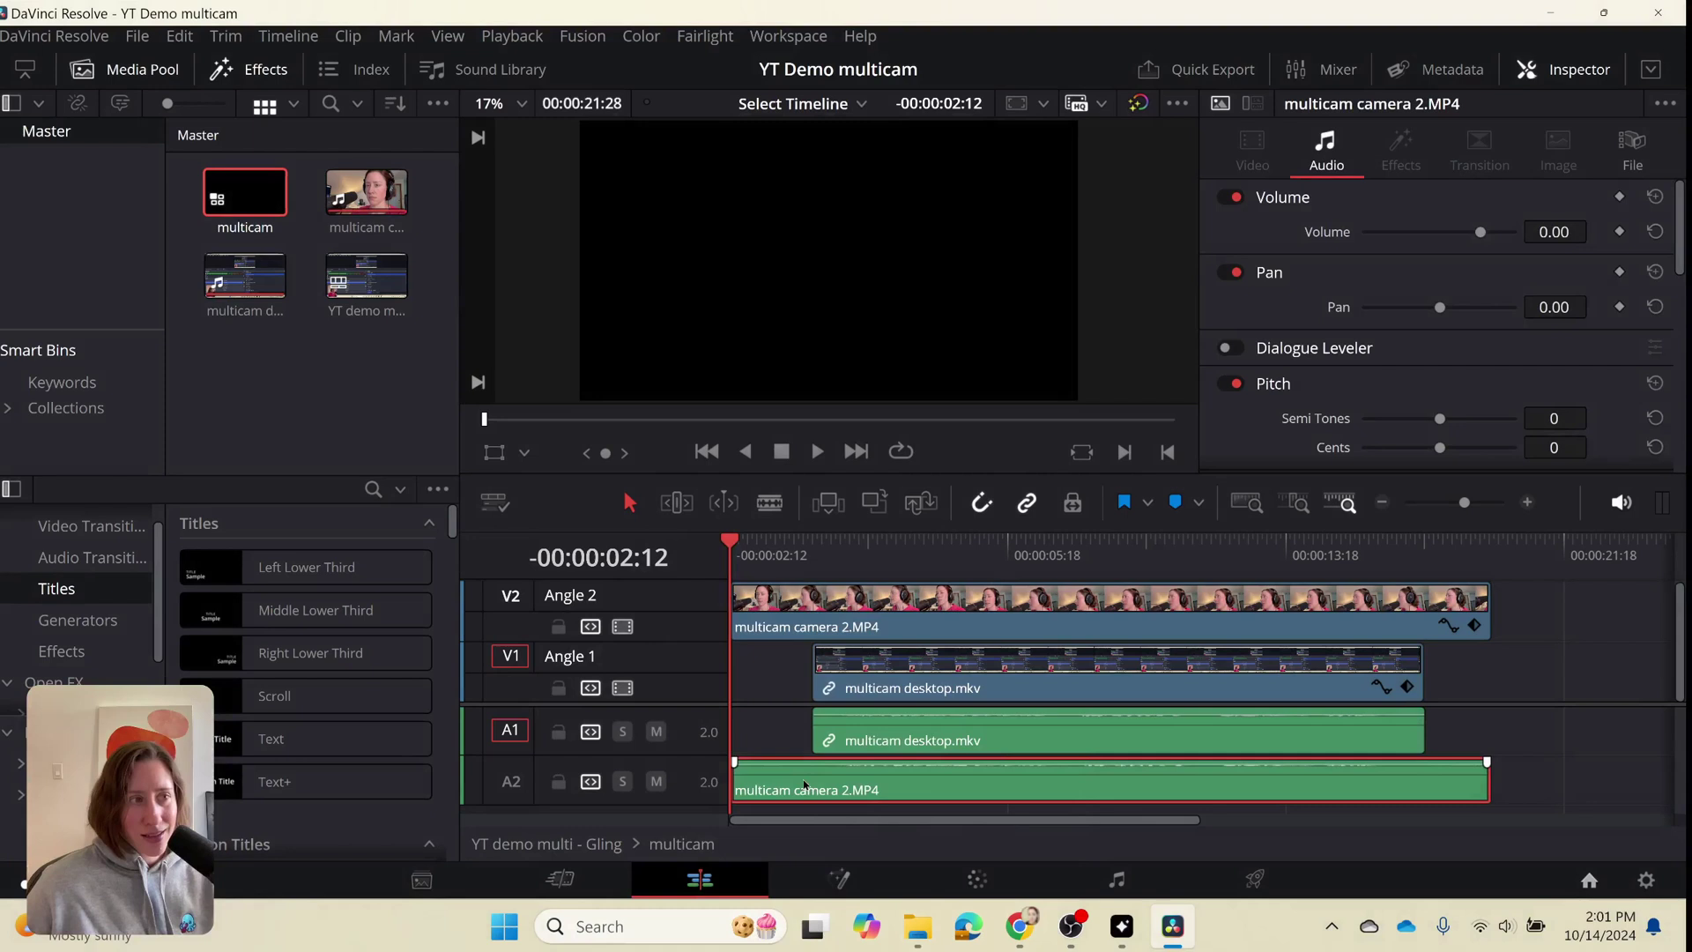
key("Delete")
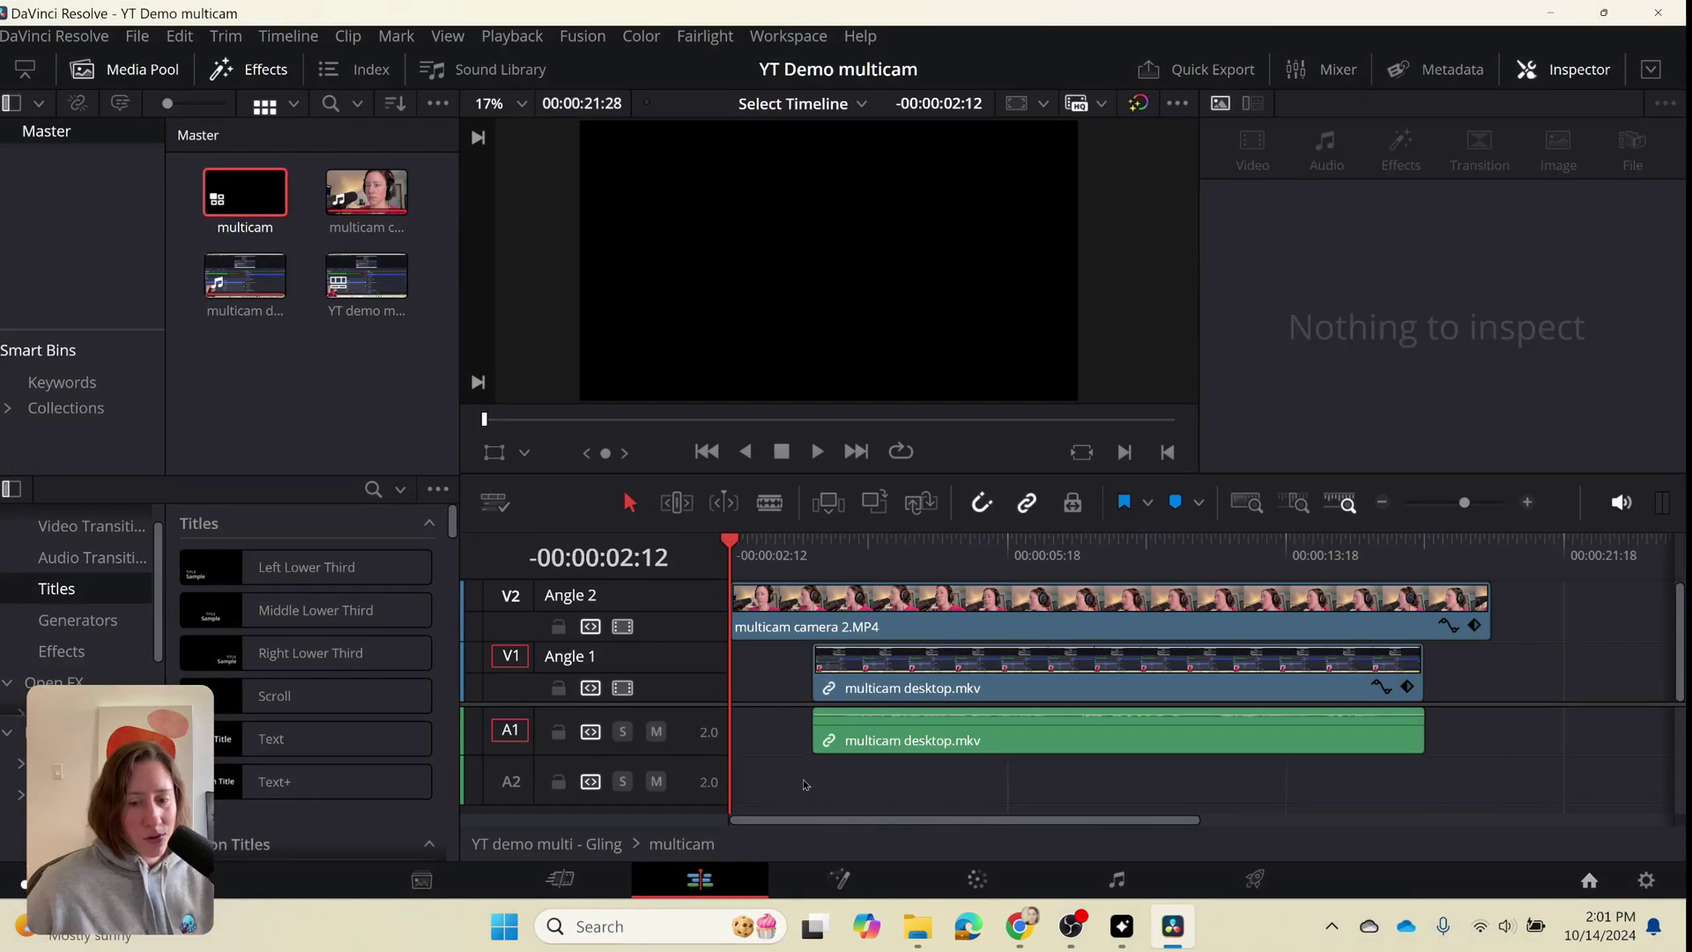
Open the YT demo multi - Gling timeline and split the clip at 00:00:01:29
double_click(353, 280)
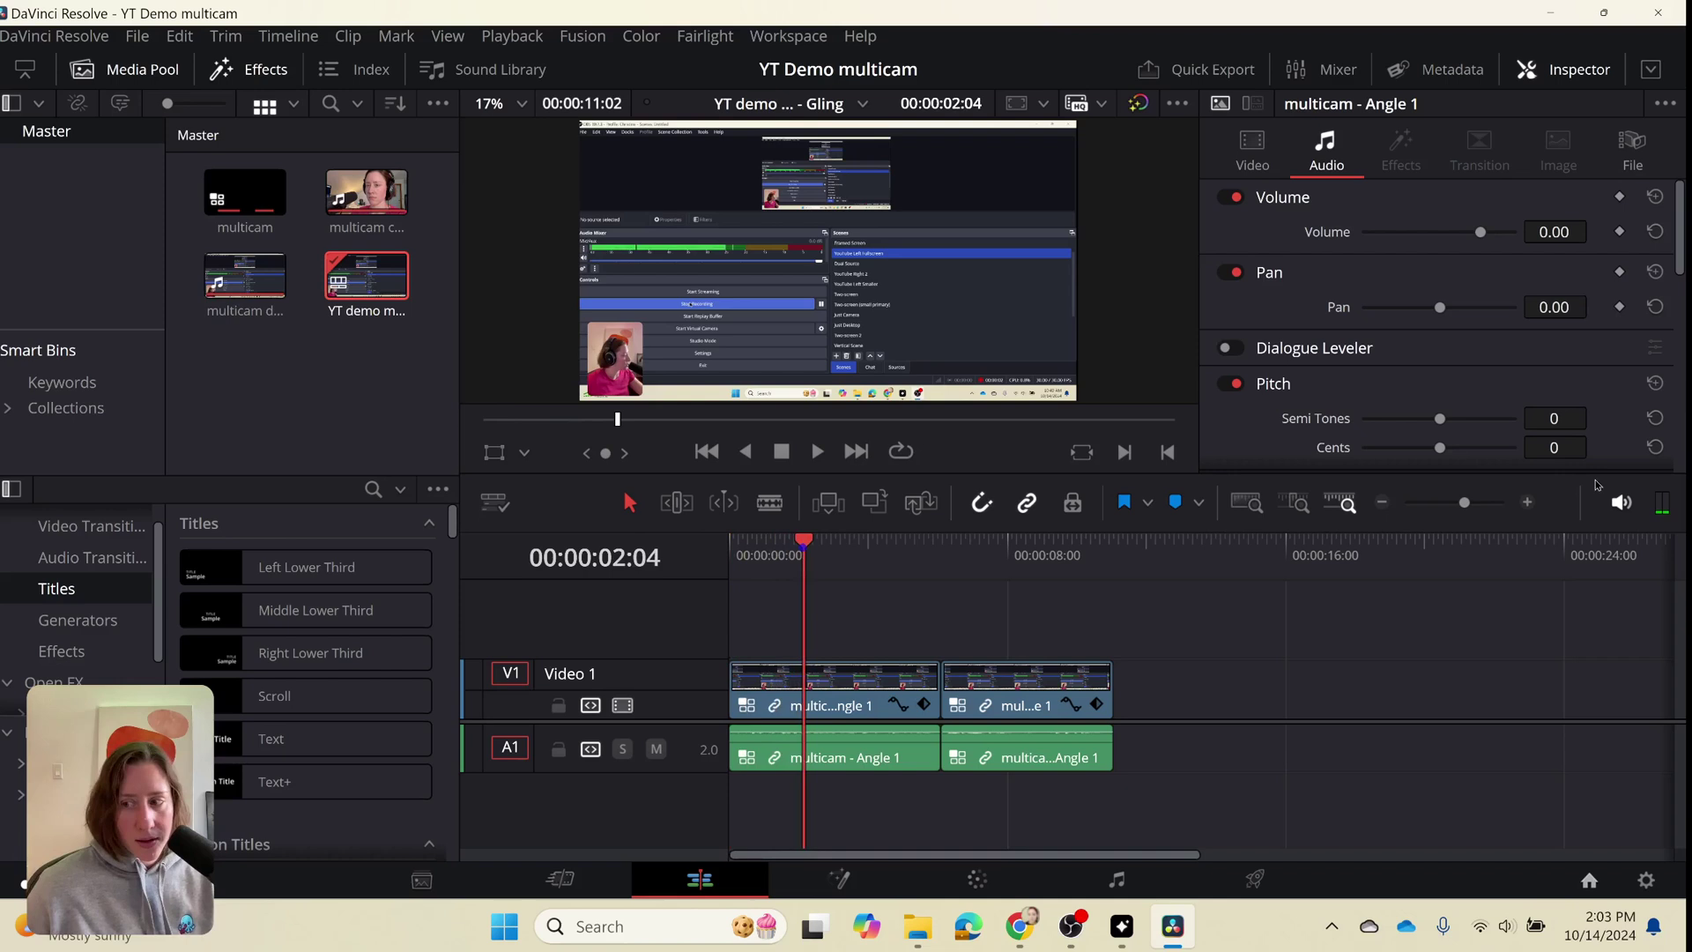
left_click(1528, 504)
left_click(1528, 503)
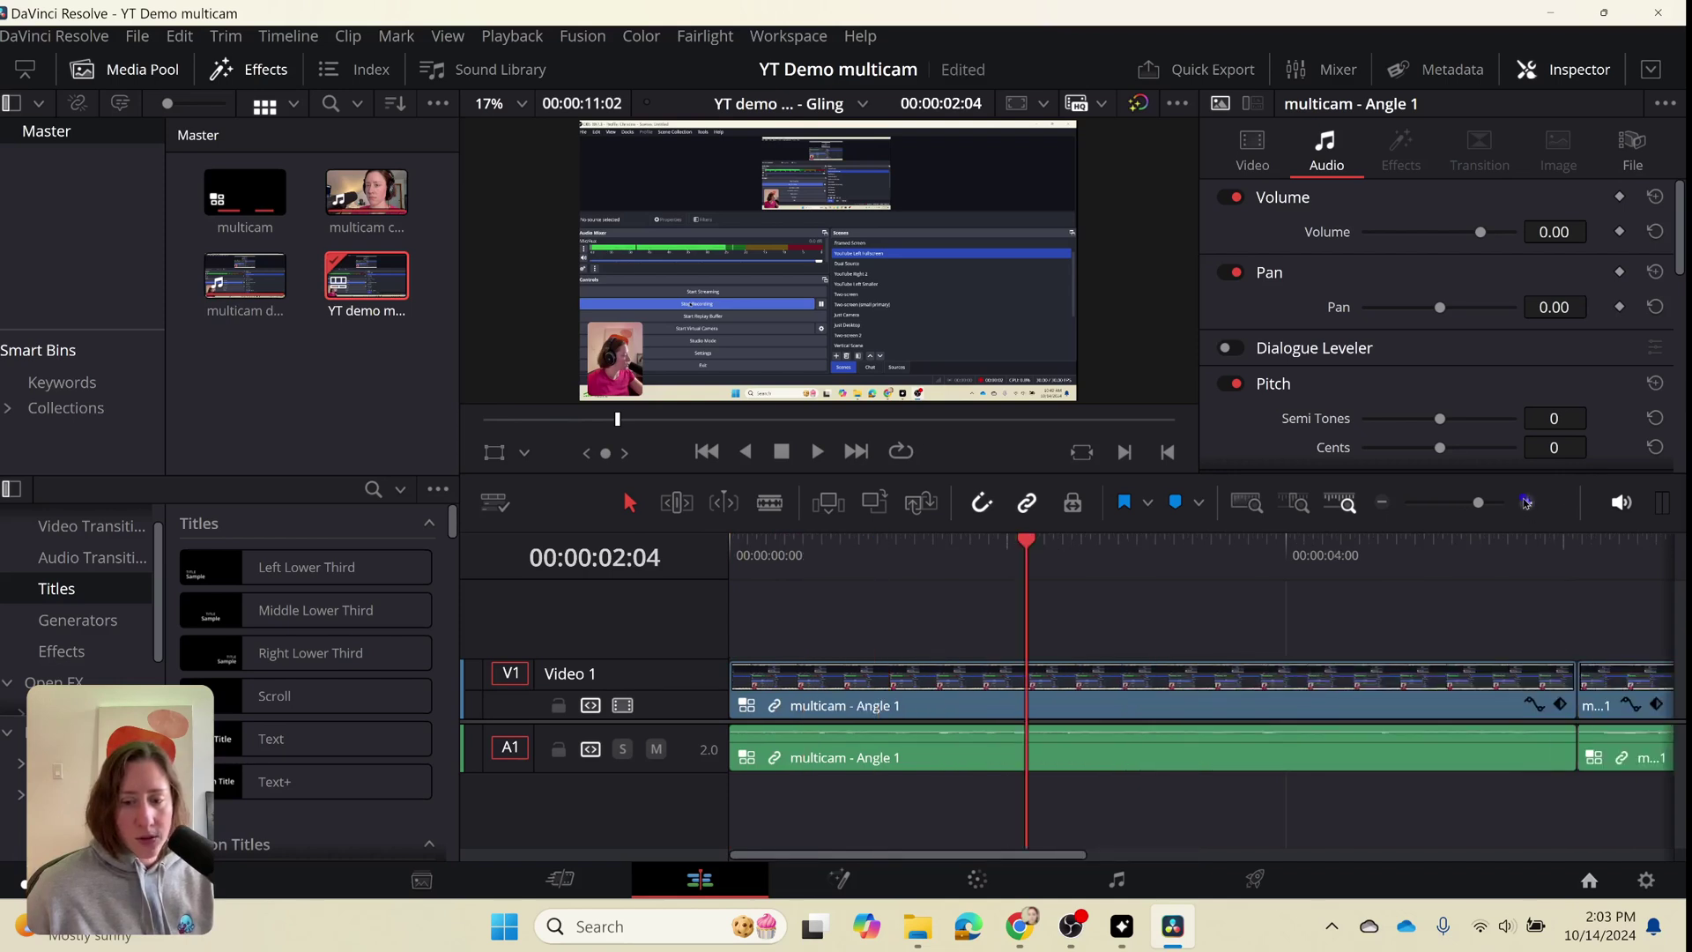
left_click_drag(1199, 549, 1442, 568)
key("ctrl+b")
key("ctrl+b")
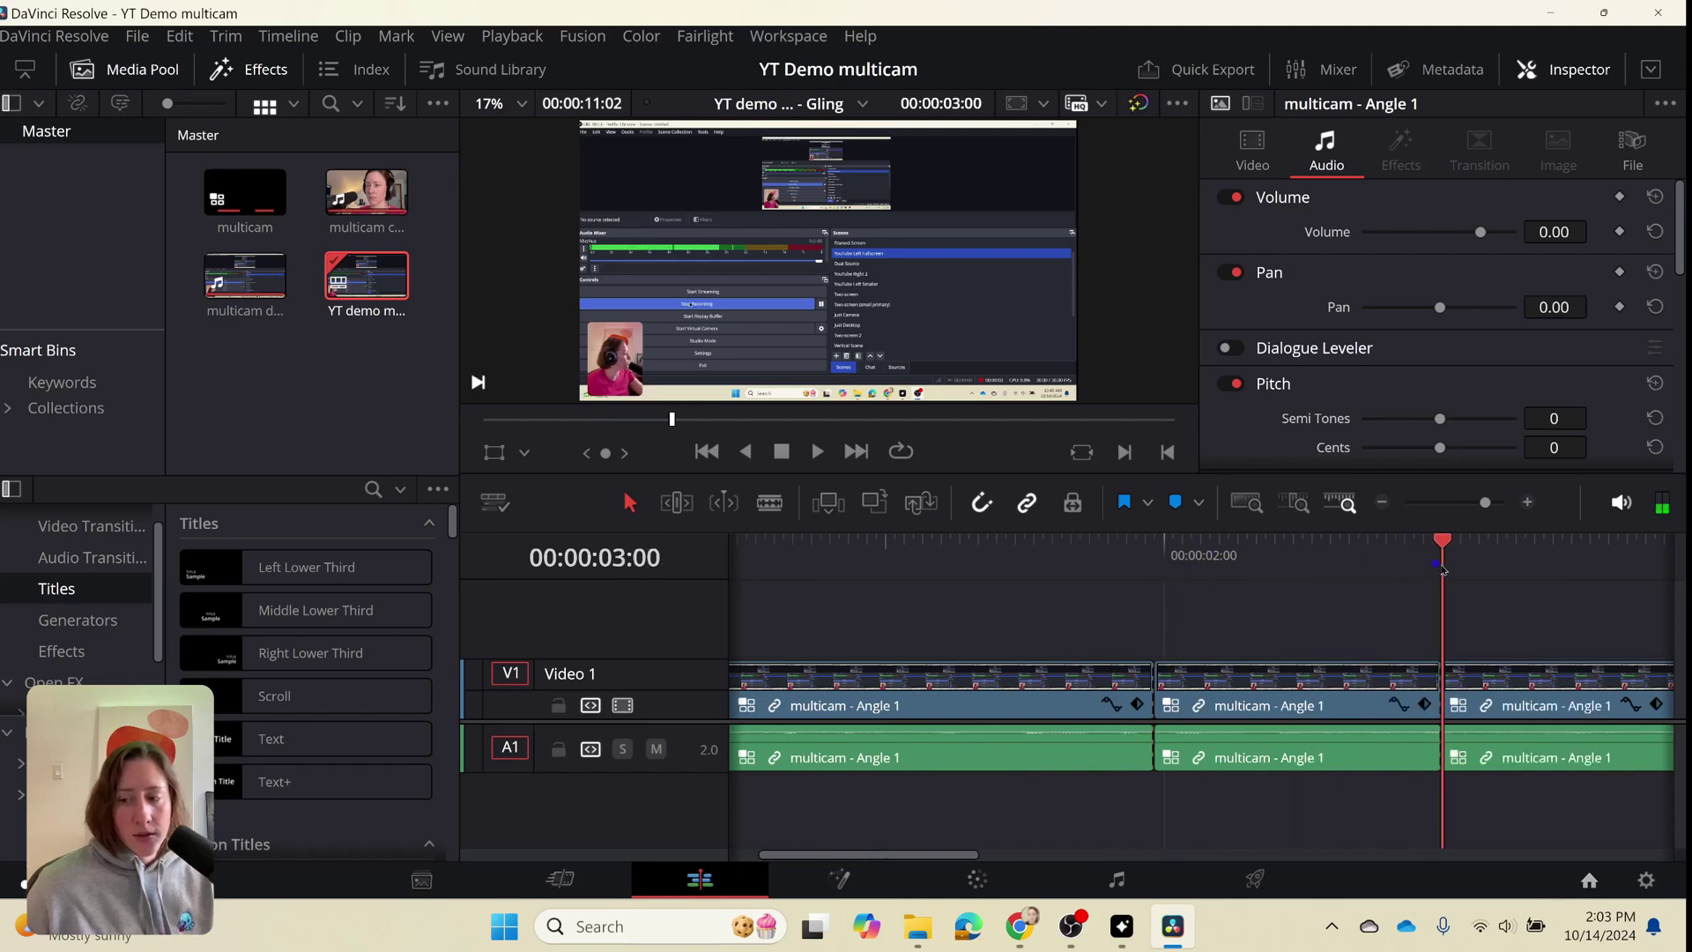
Switch the middle section to Angle 2 and split it again at 00:00:02:15
left_click(1224, 685)
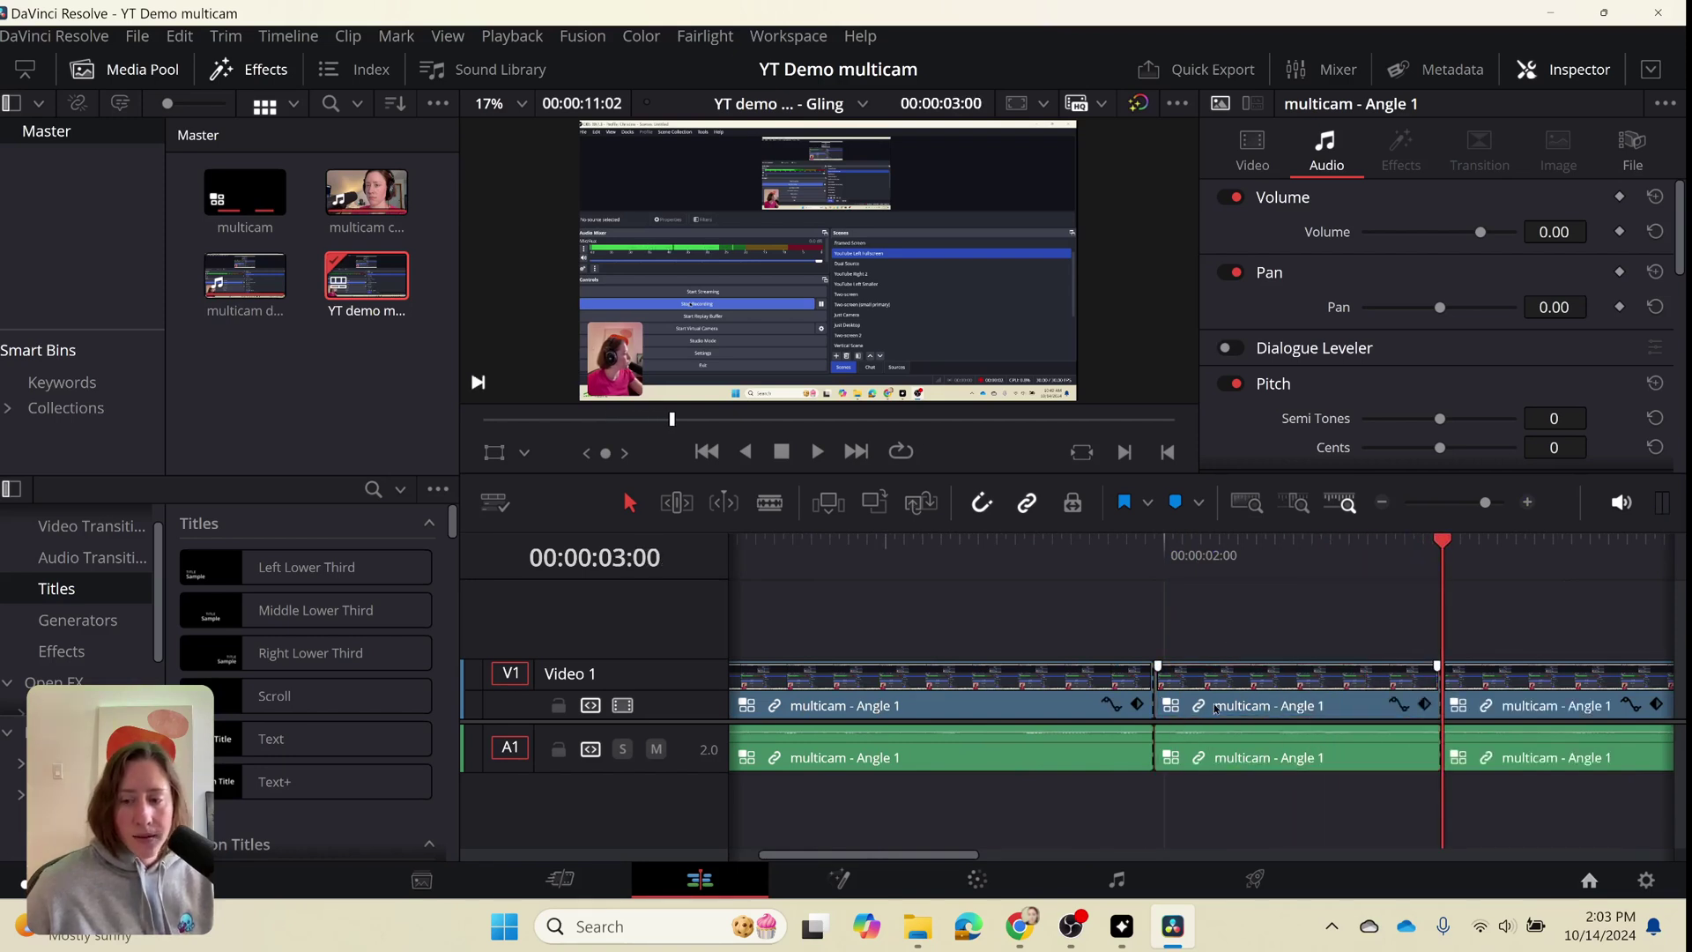
right_click(1215, 705)
mouse_move(1285, 862)
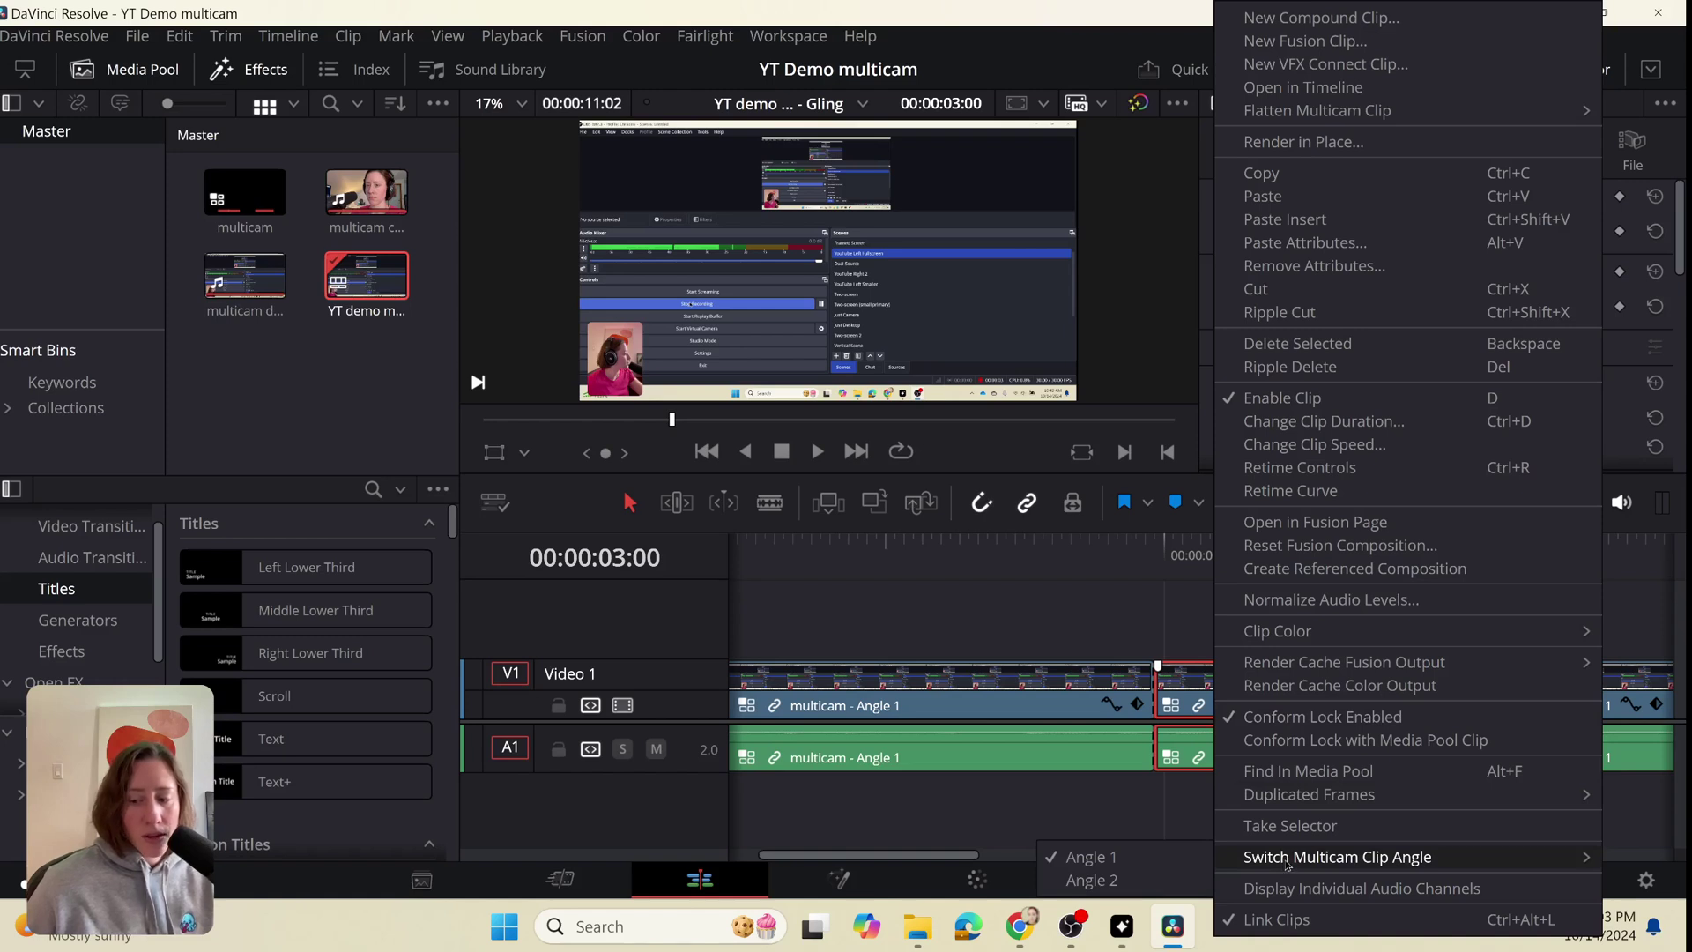
left_click(1112, 879)
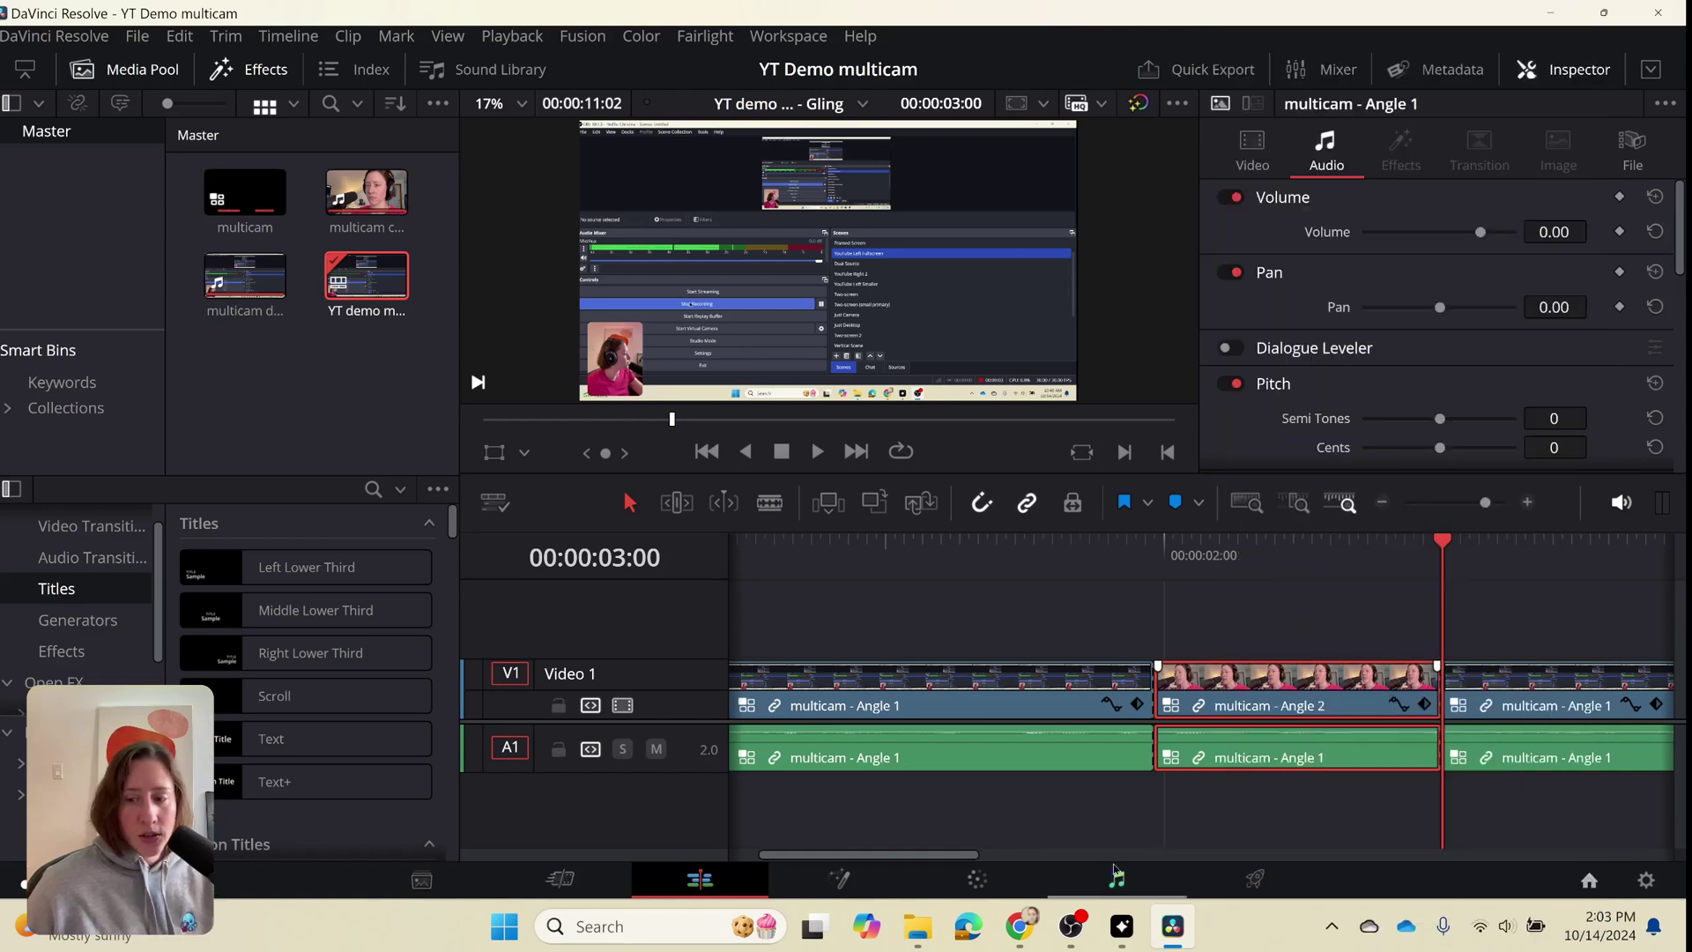
left_click_drag(1446, 550, 1302, 590)
key("ctrl+b")
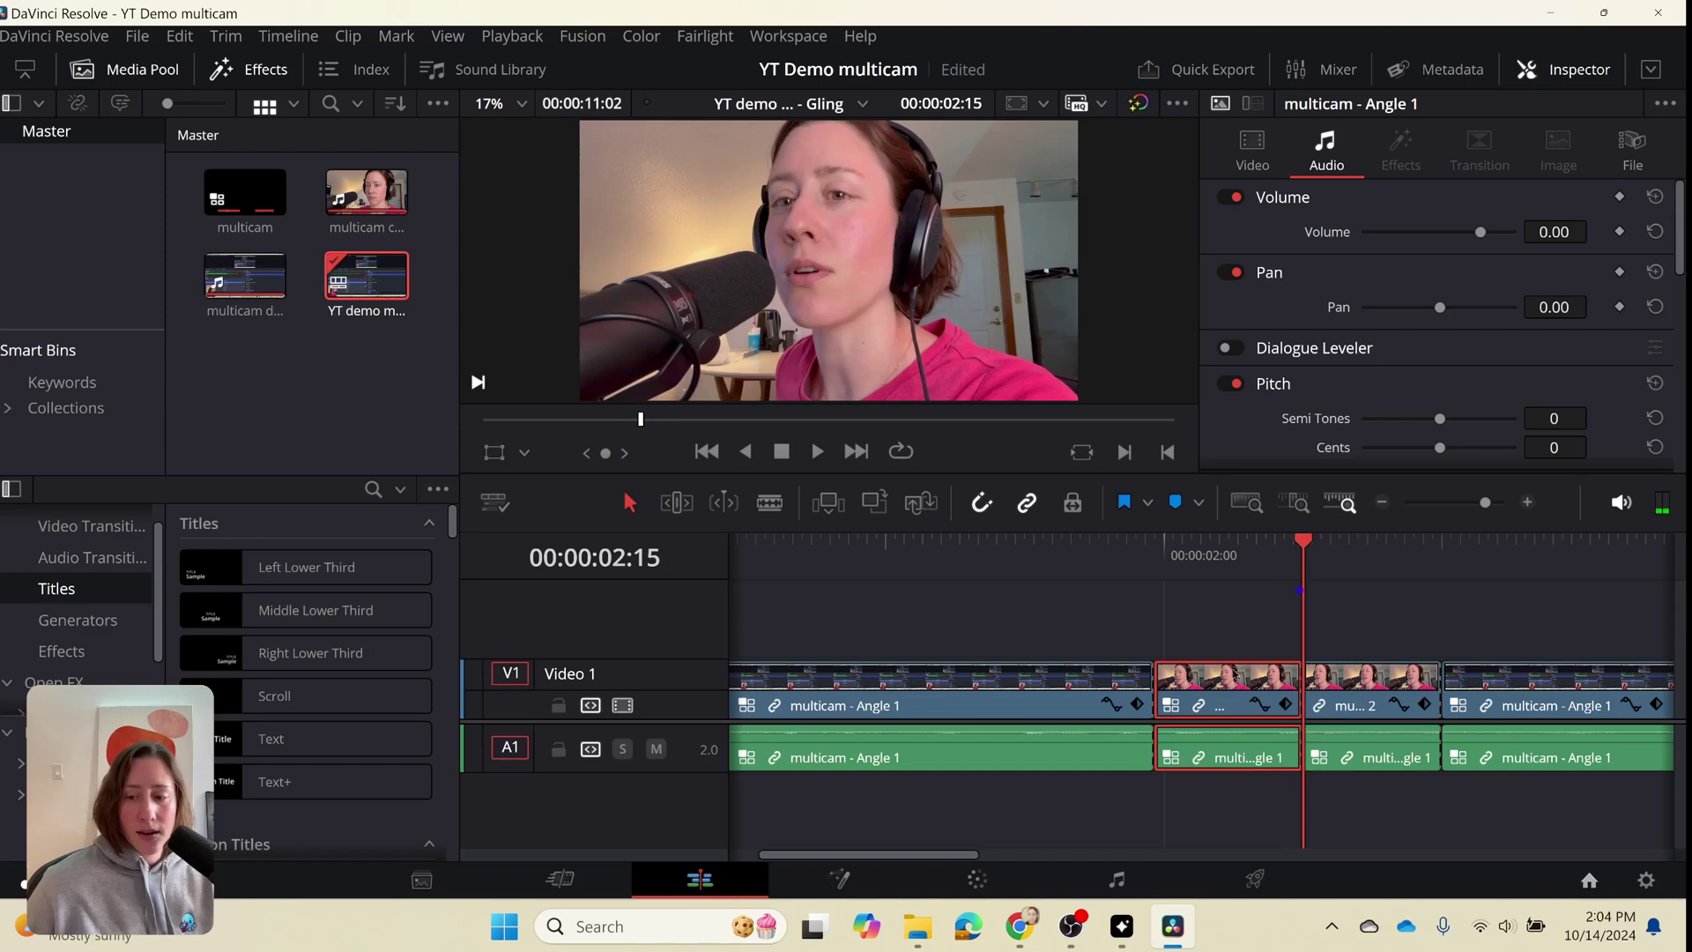
Set Zoom to 1.730 on the first Angle 2 piece and 0.780 on the second
left_click(1252, 150)
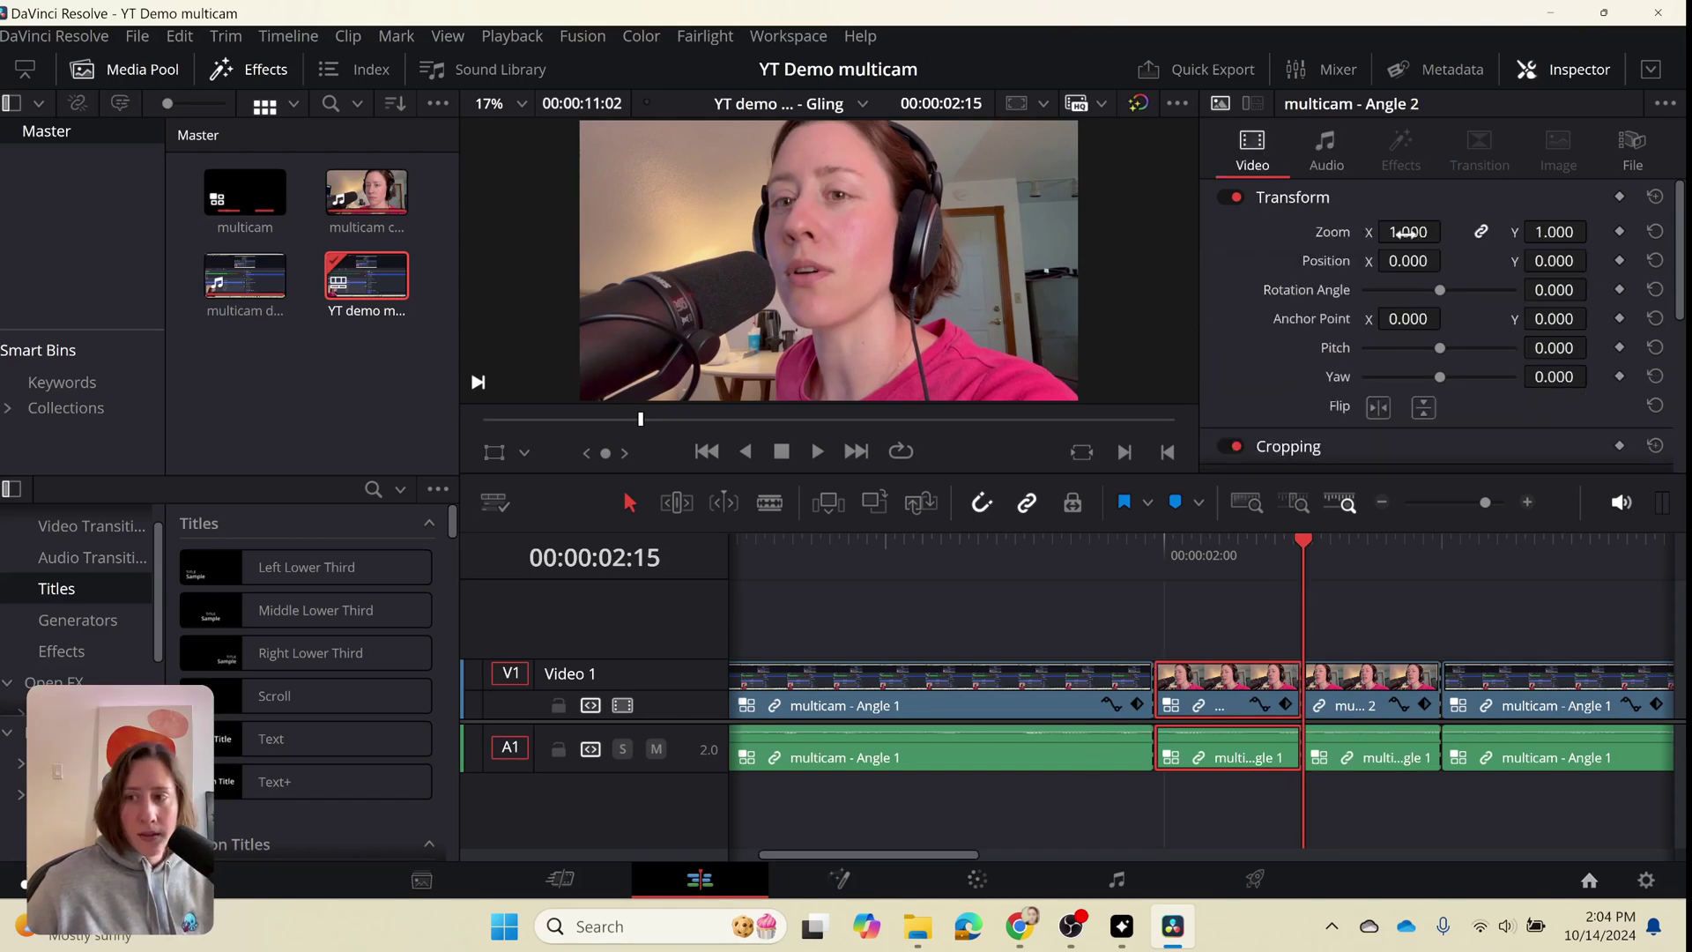
left_click_drag(1301, 542, 1221, 547)
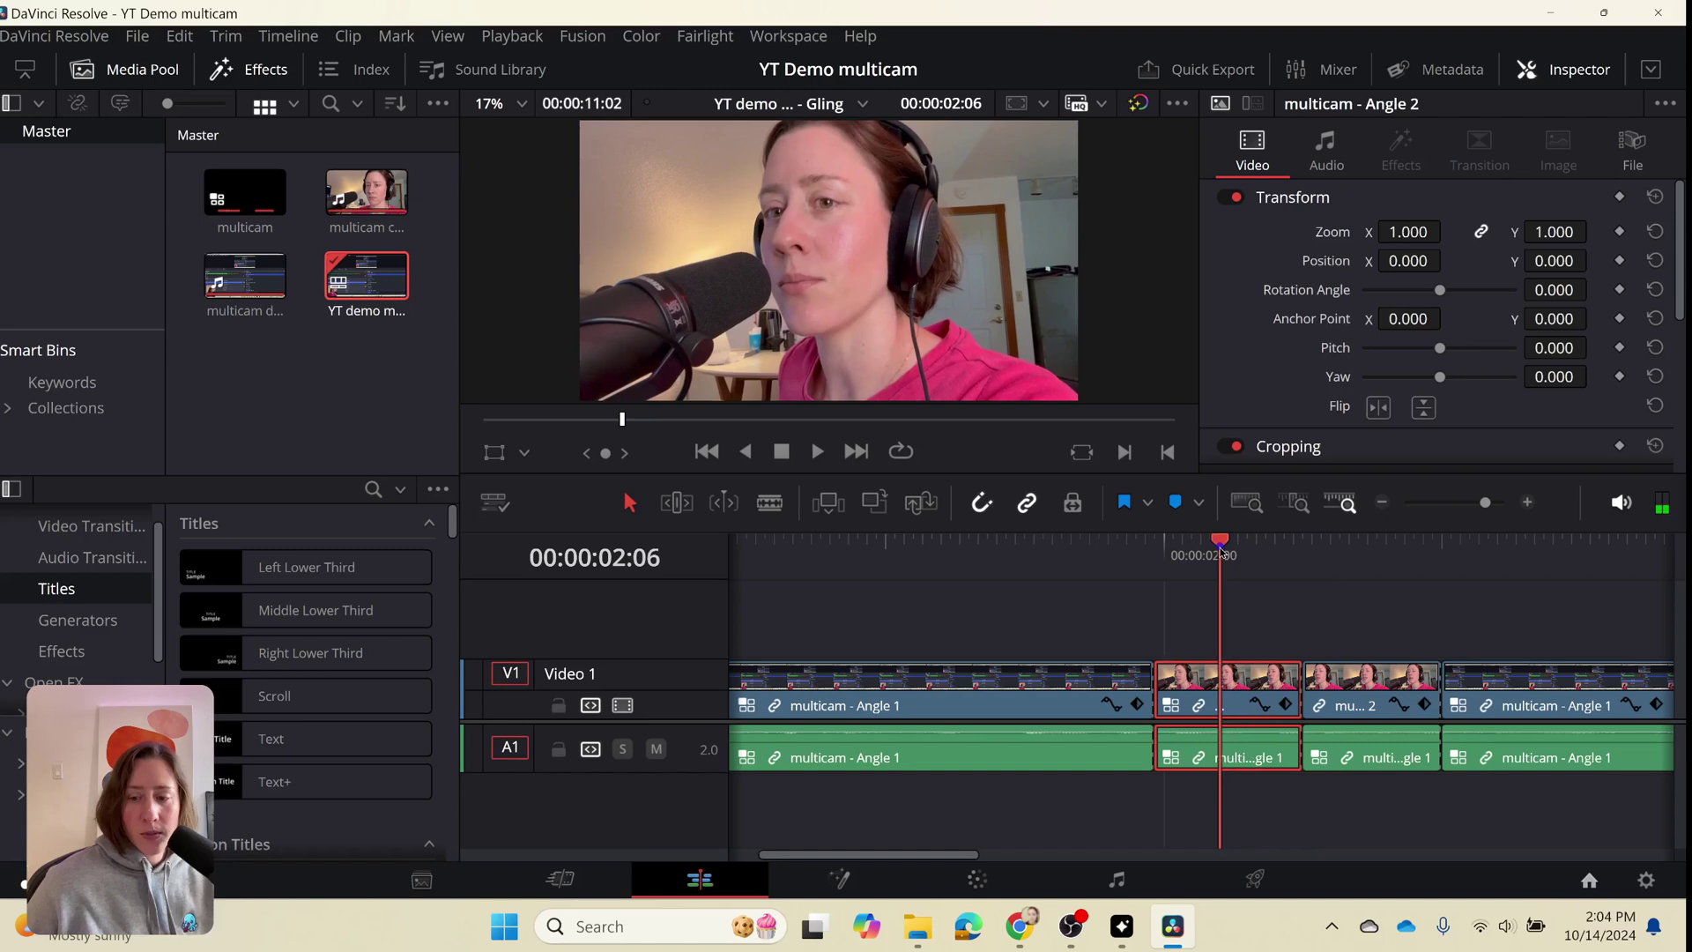
left_click_drag(1401, 232, 1453, 234)
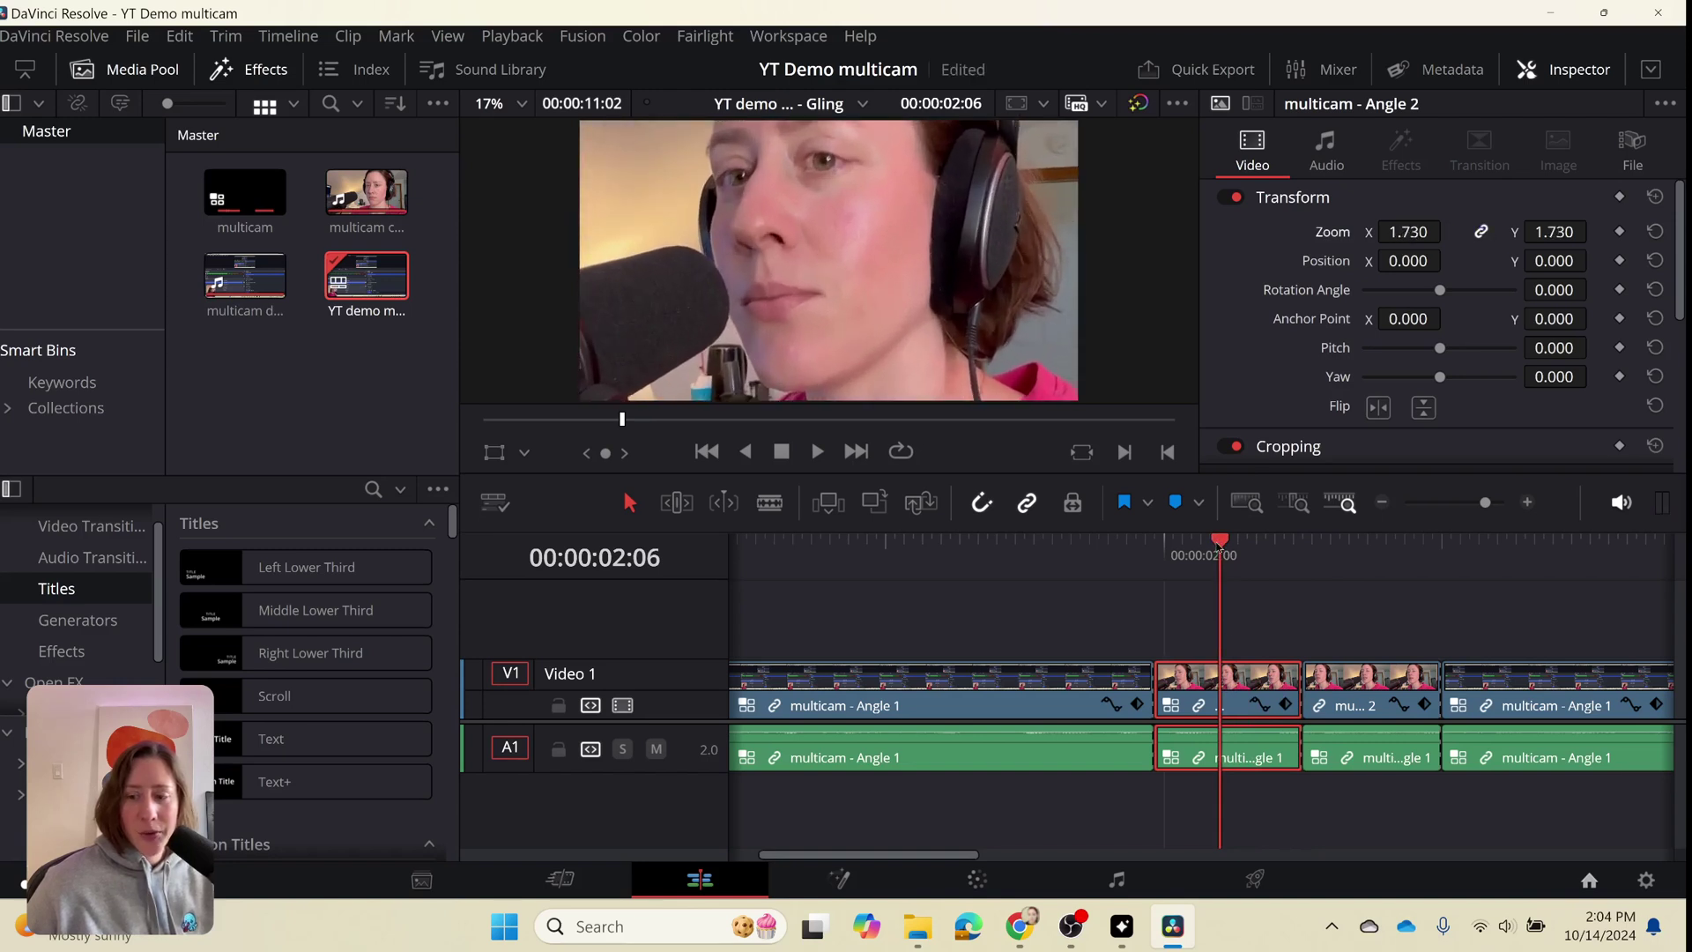
left_click_drag(1220, 547, 1330, 548)
left_click(1364, 712)
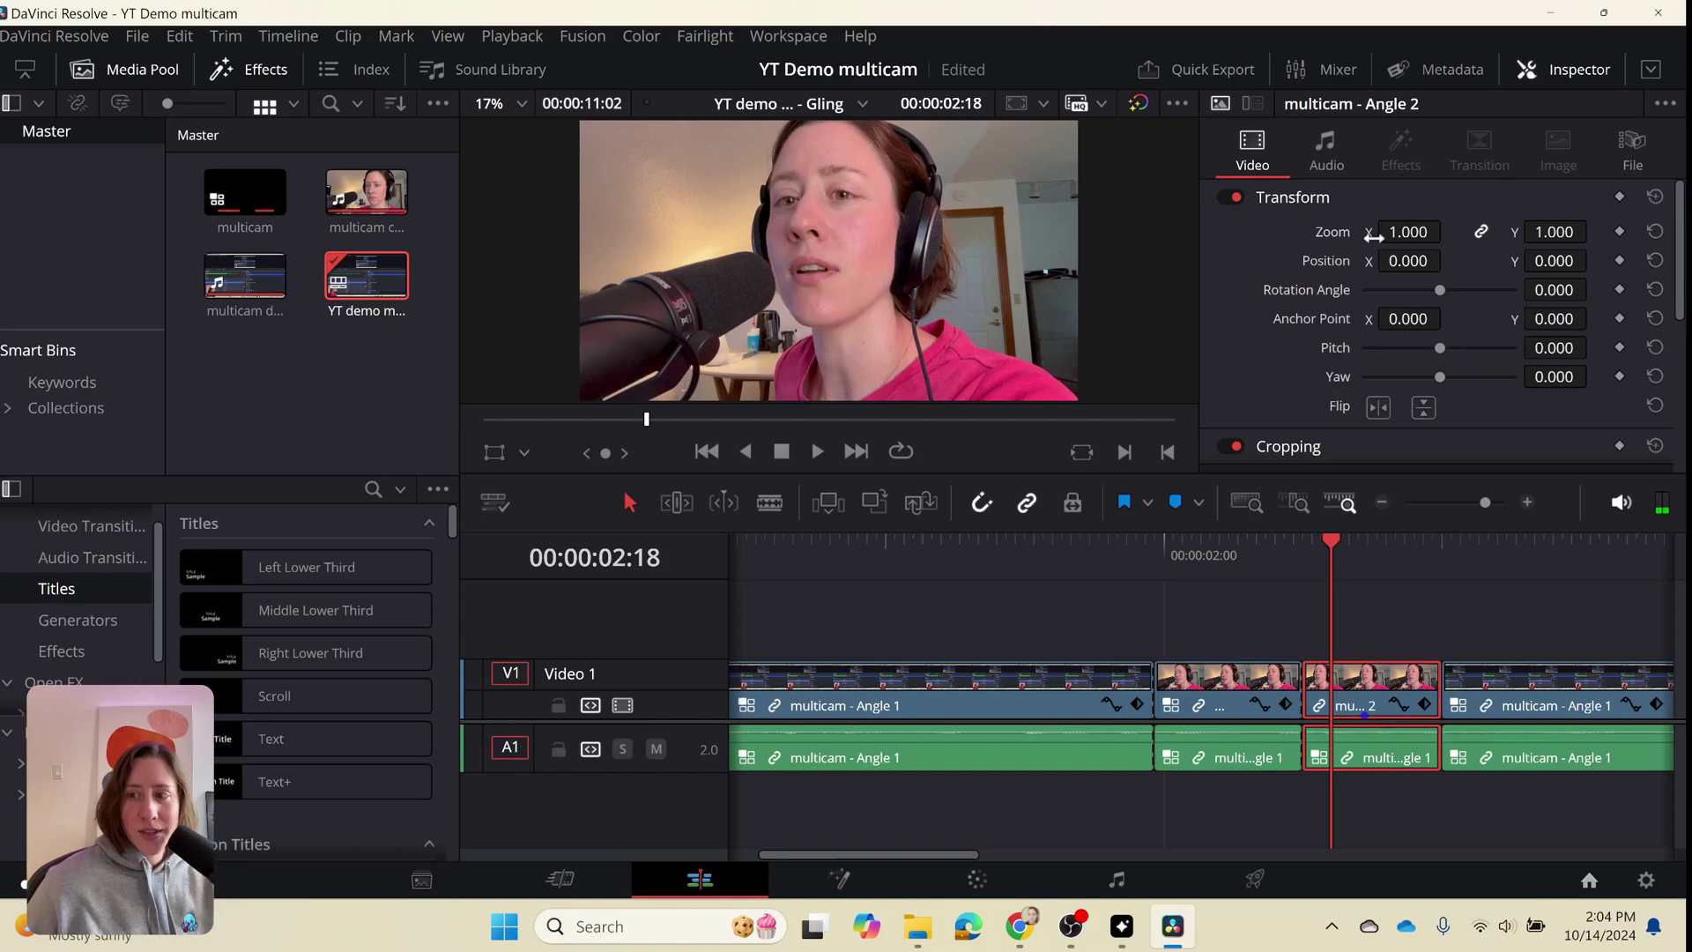
left_click_drag(1410, 233, 1397, 238)
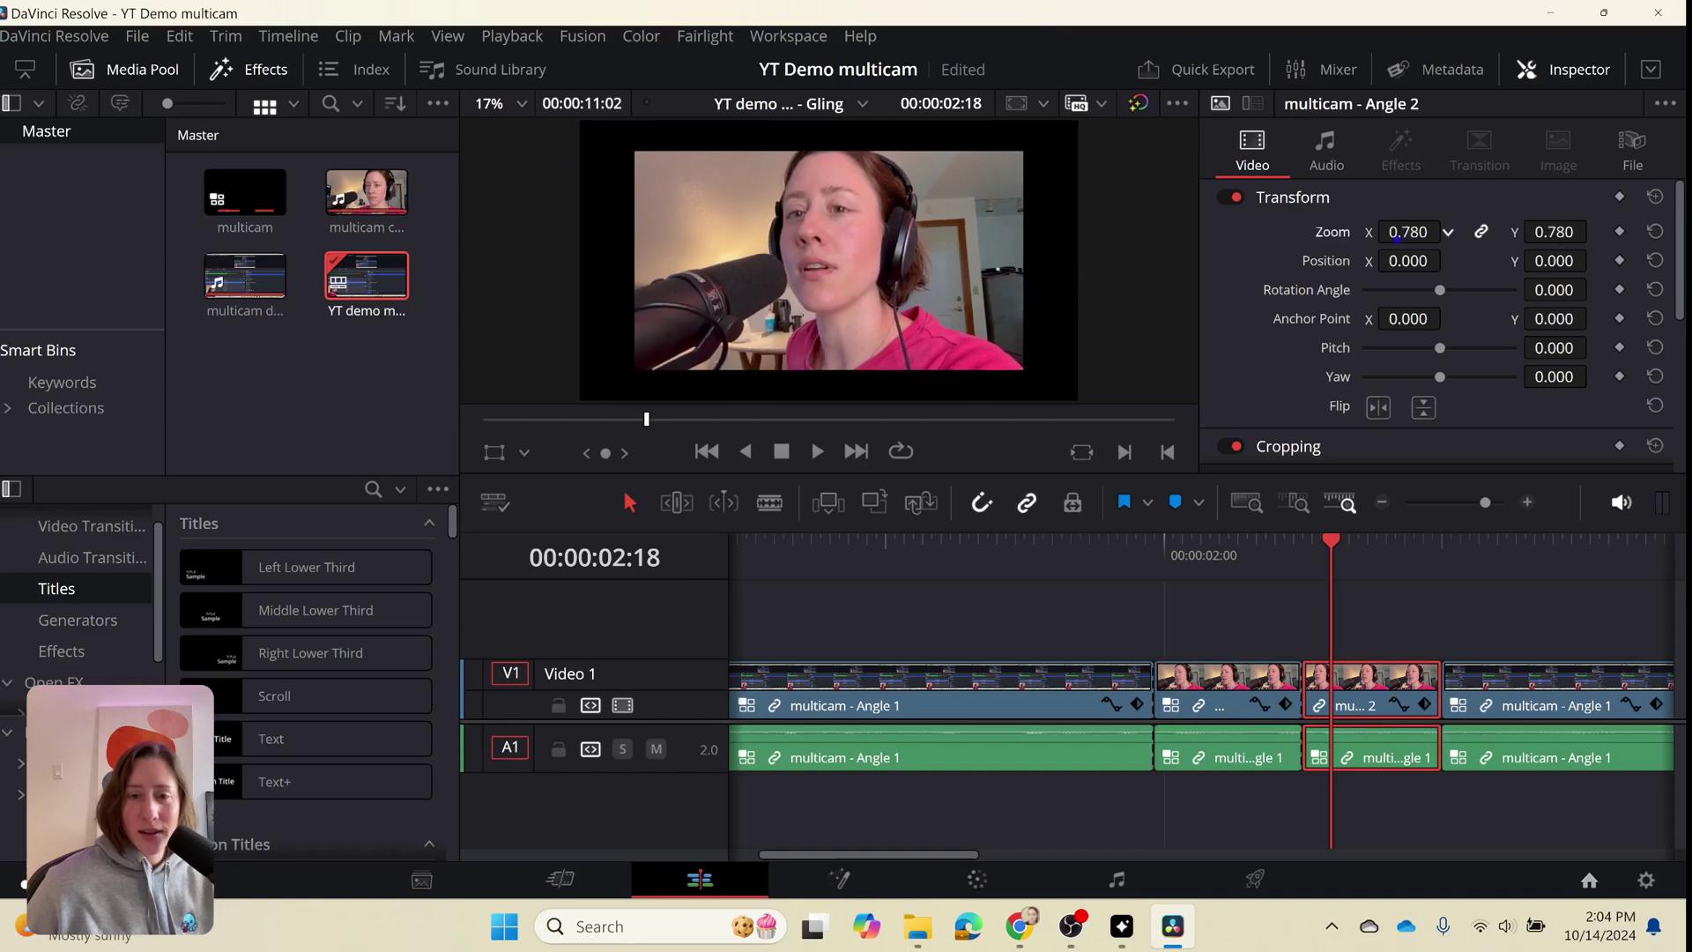
scroll(1228, 364, "down", 2)
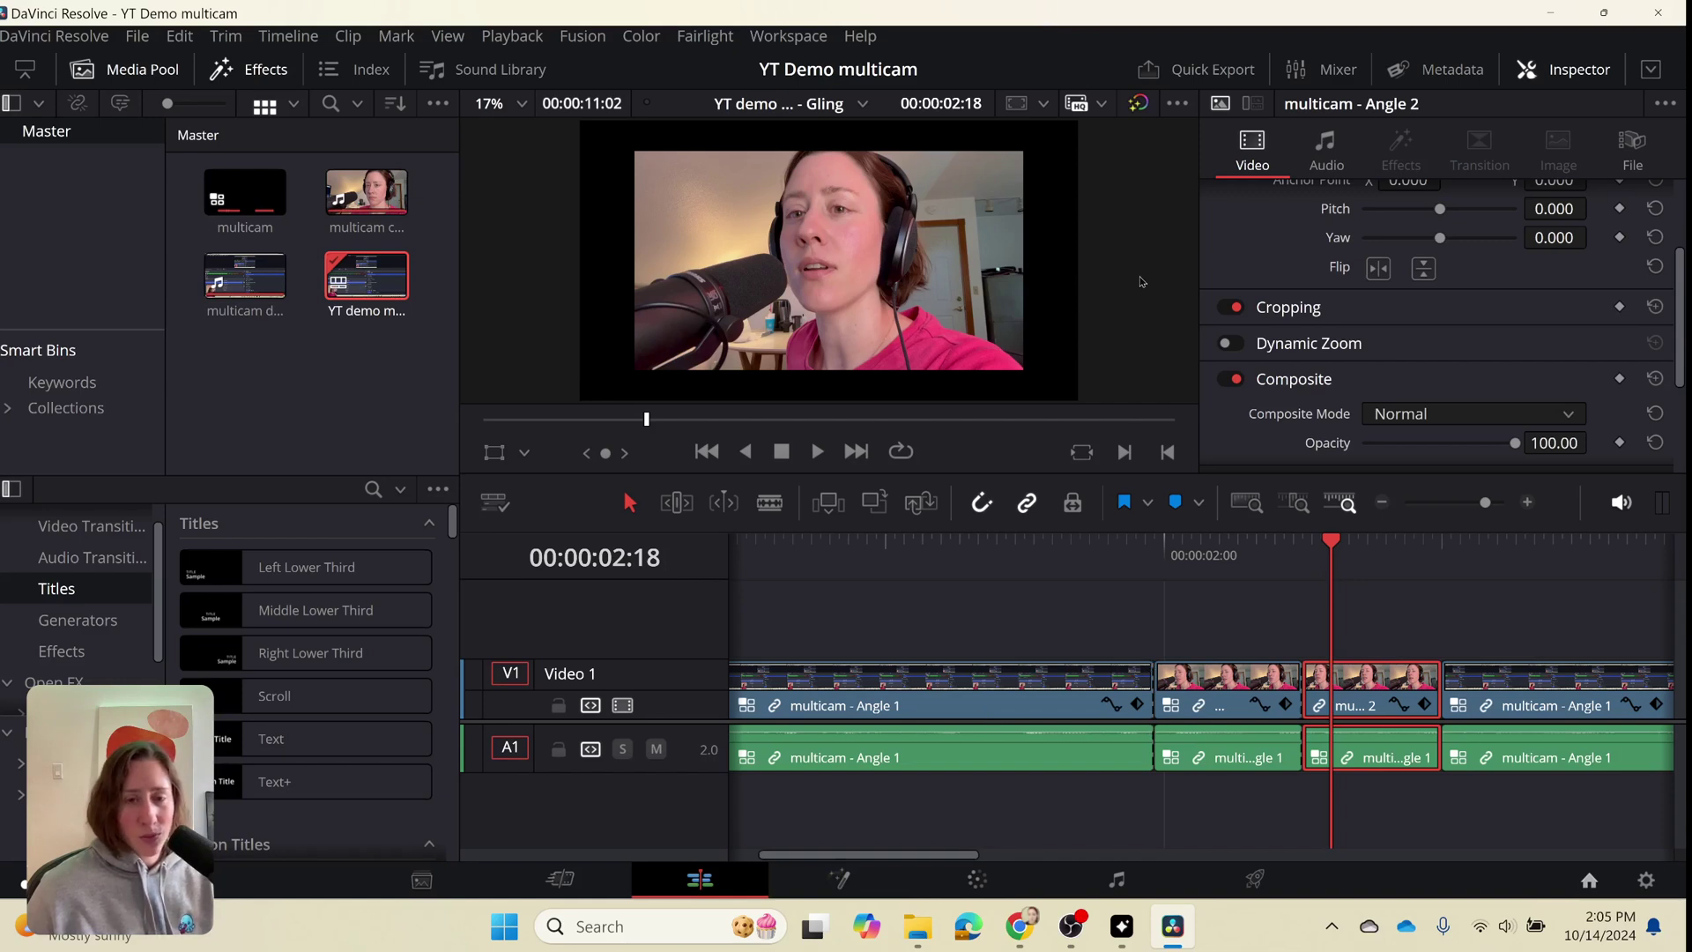
Select all timeline clips and bring up Normalize Audio Levels in YouTube mode at -14 LKFS
left_click(309, 739)
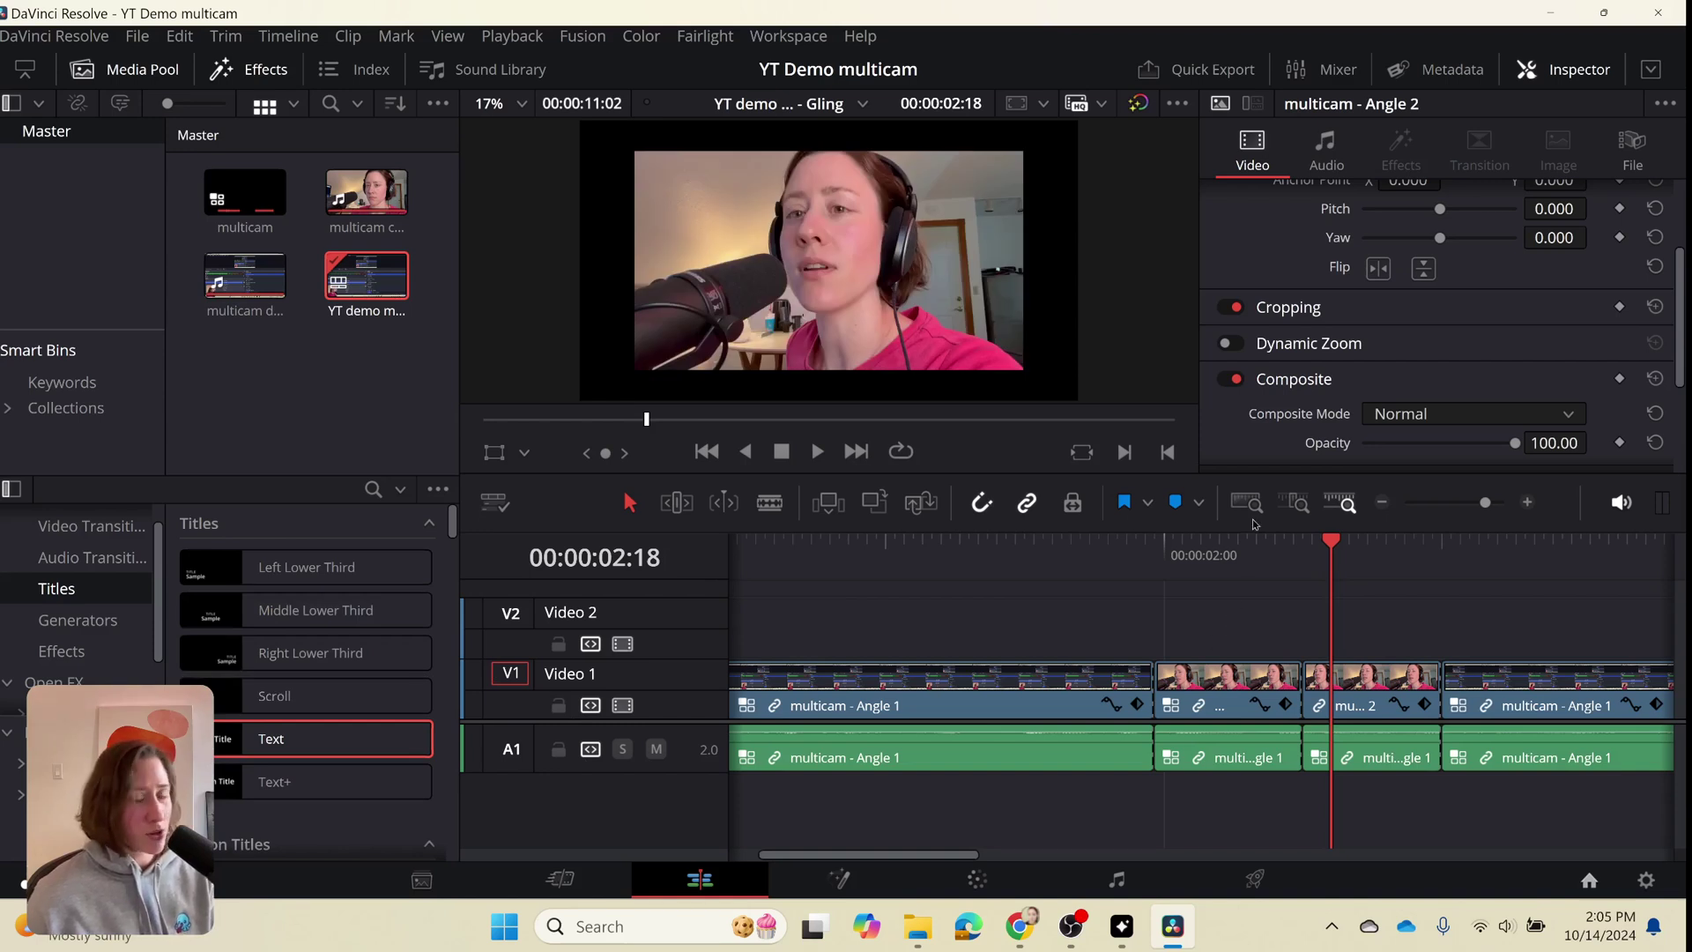
left_click(981, 757)
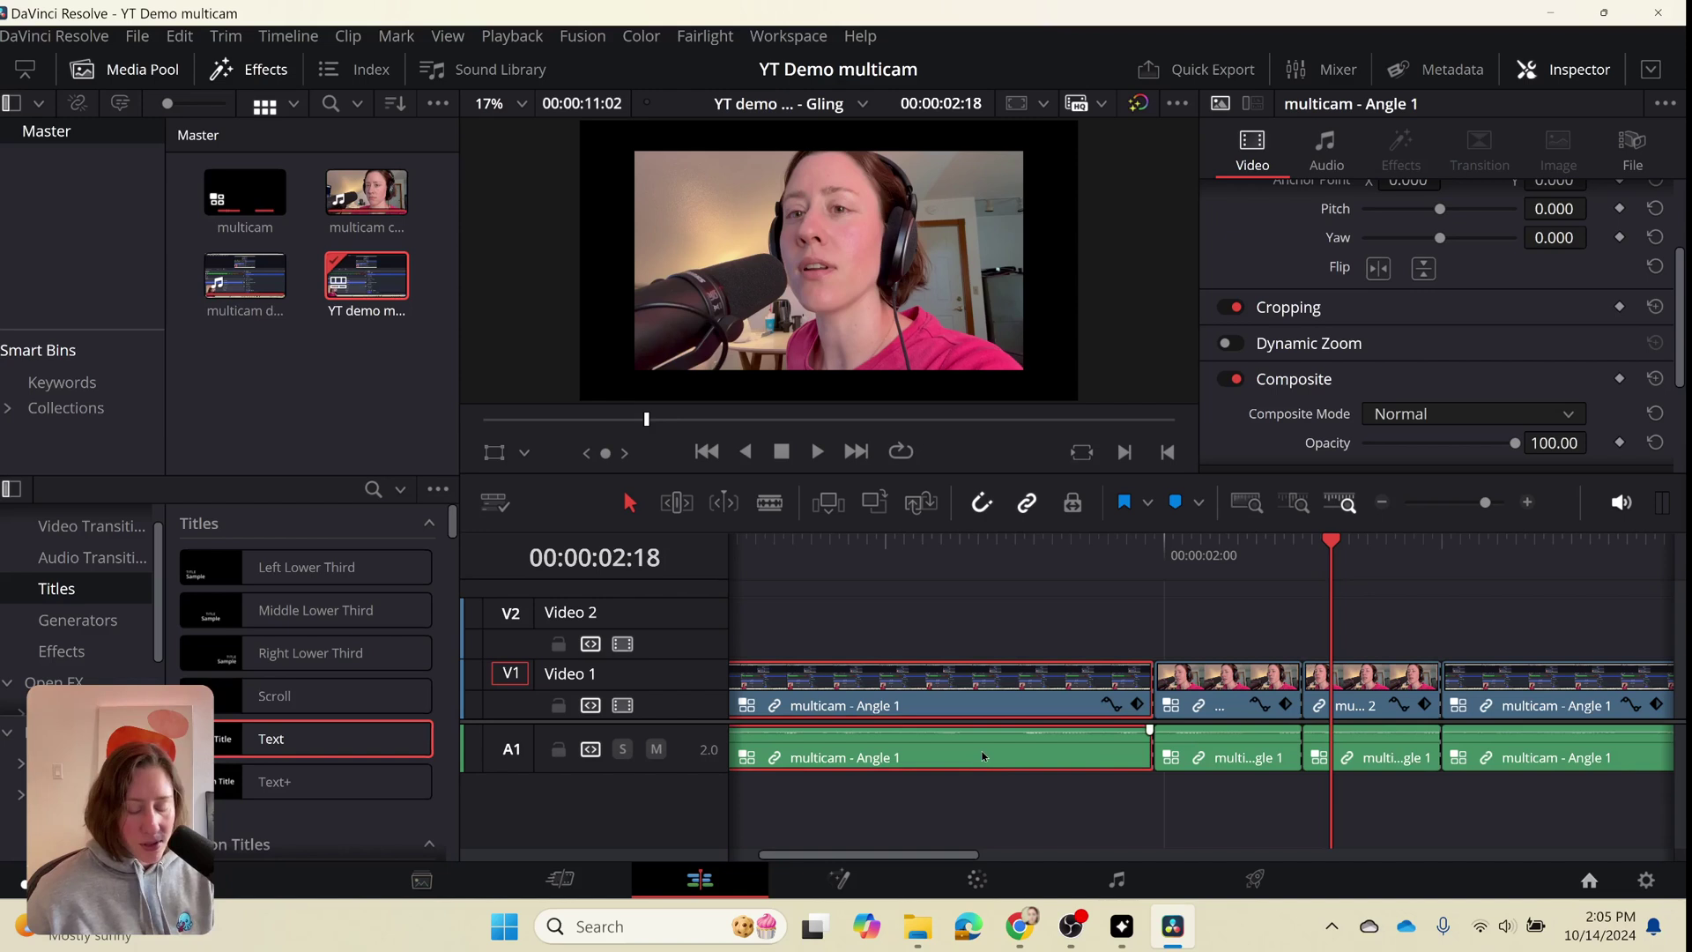
key("ctrl+a")
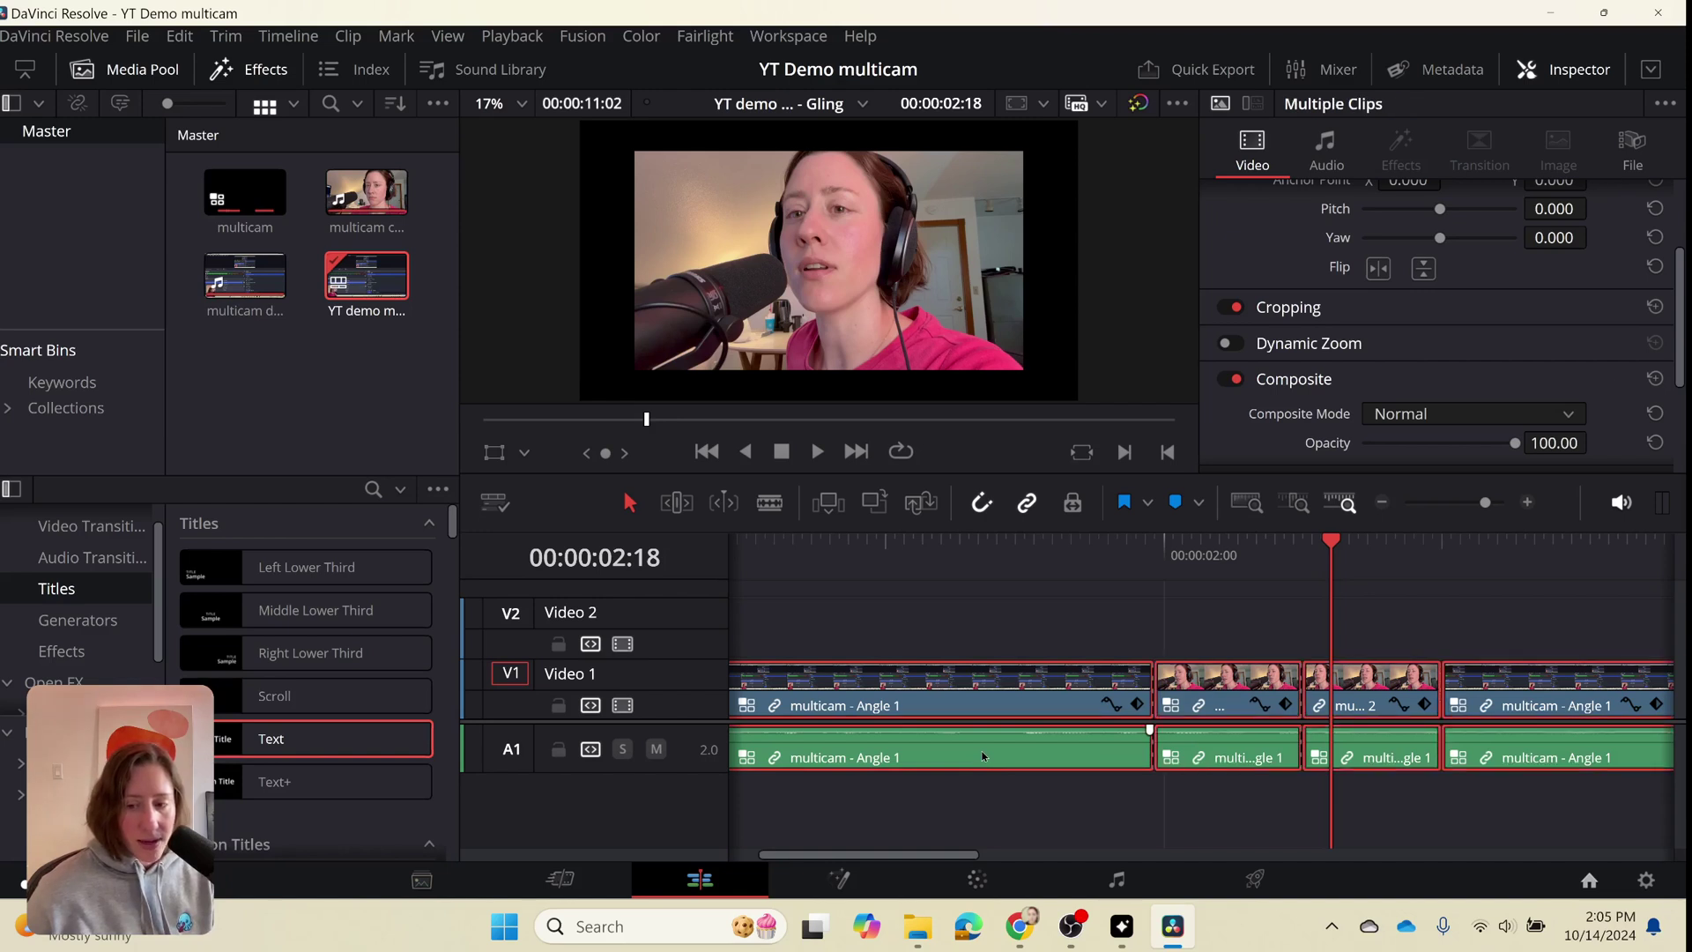
right_click(964, 745)
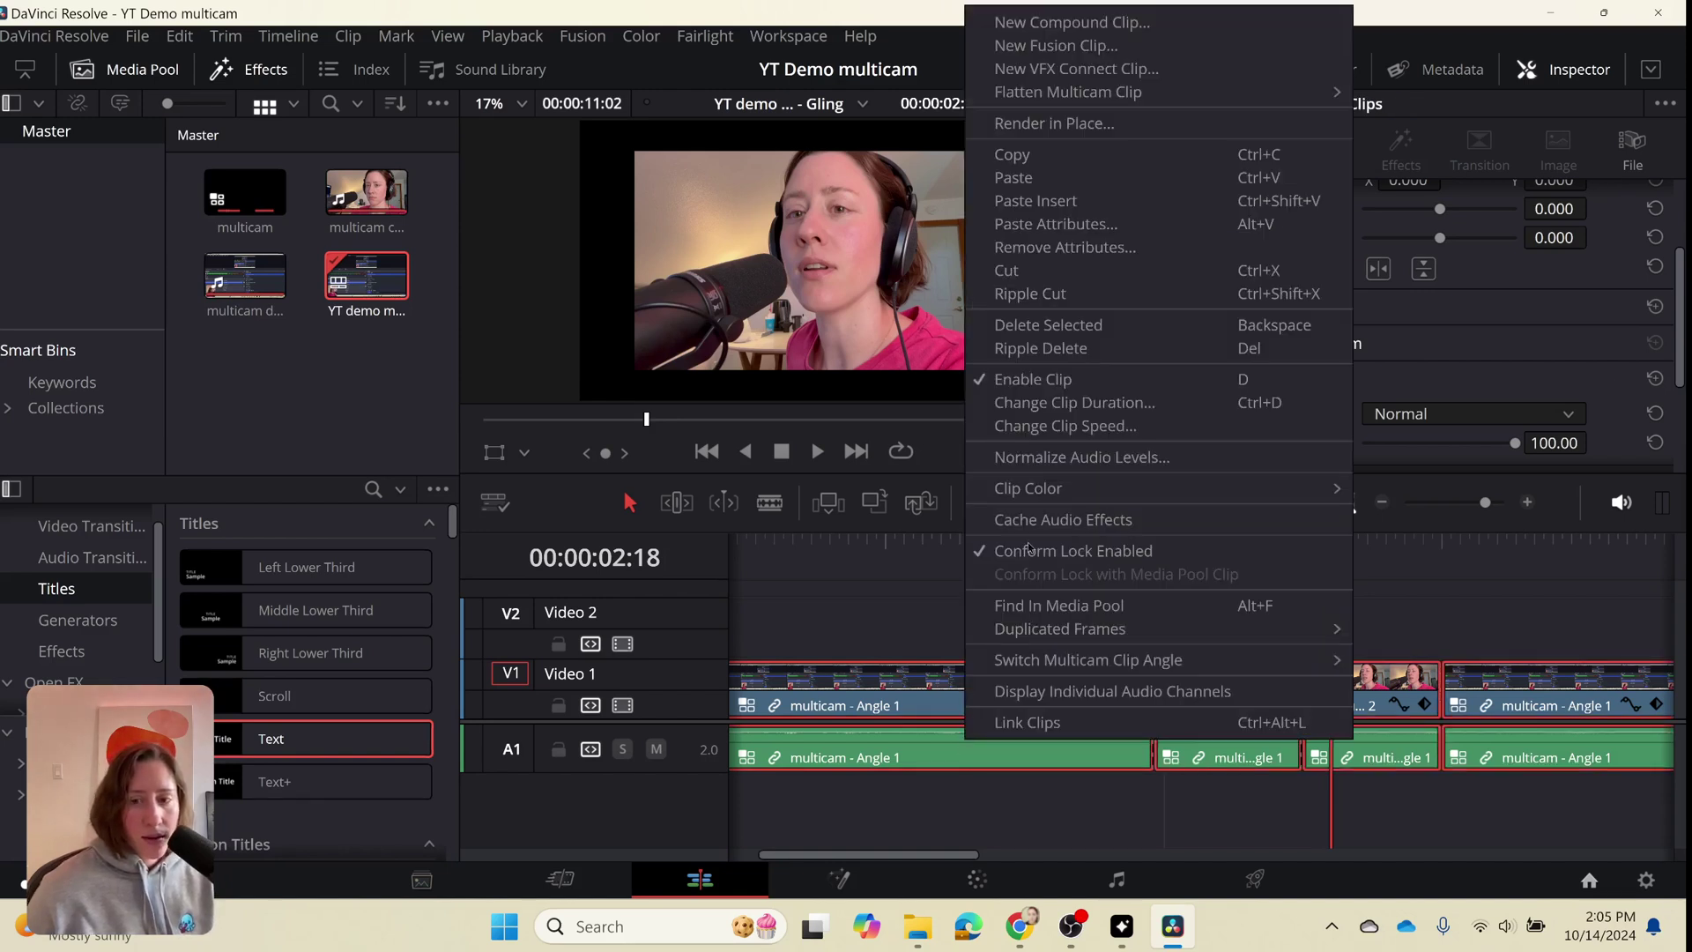
left_click(1091, 458)
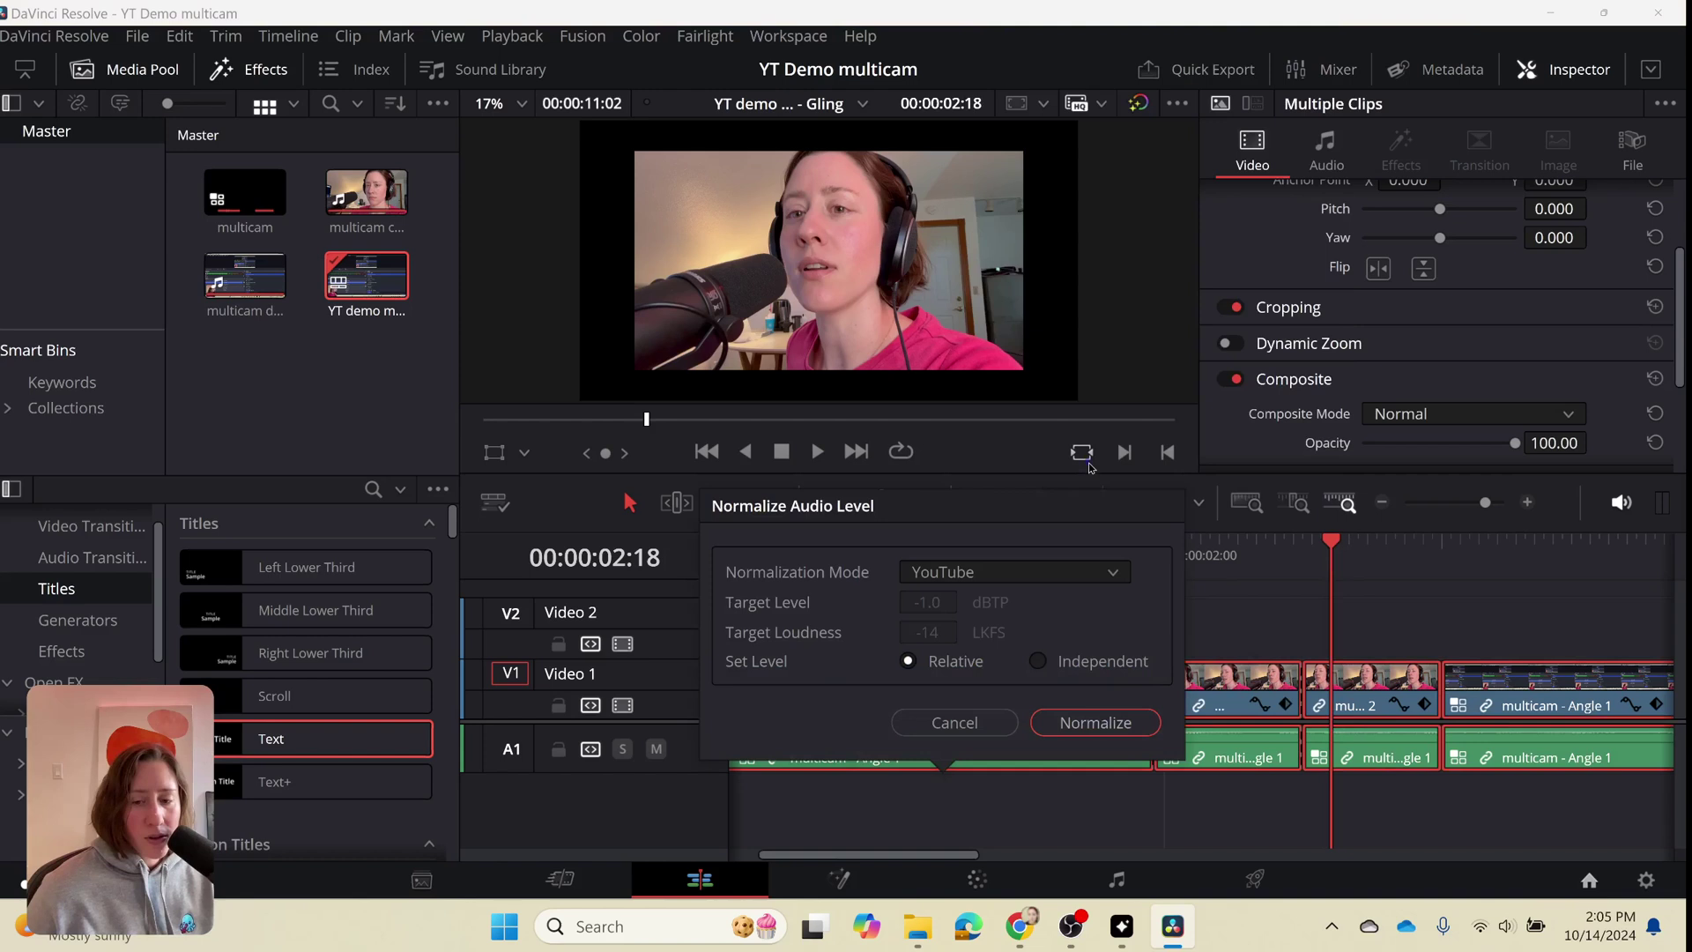